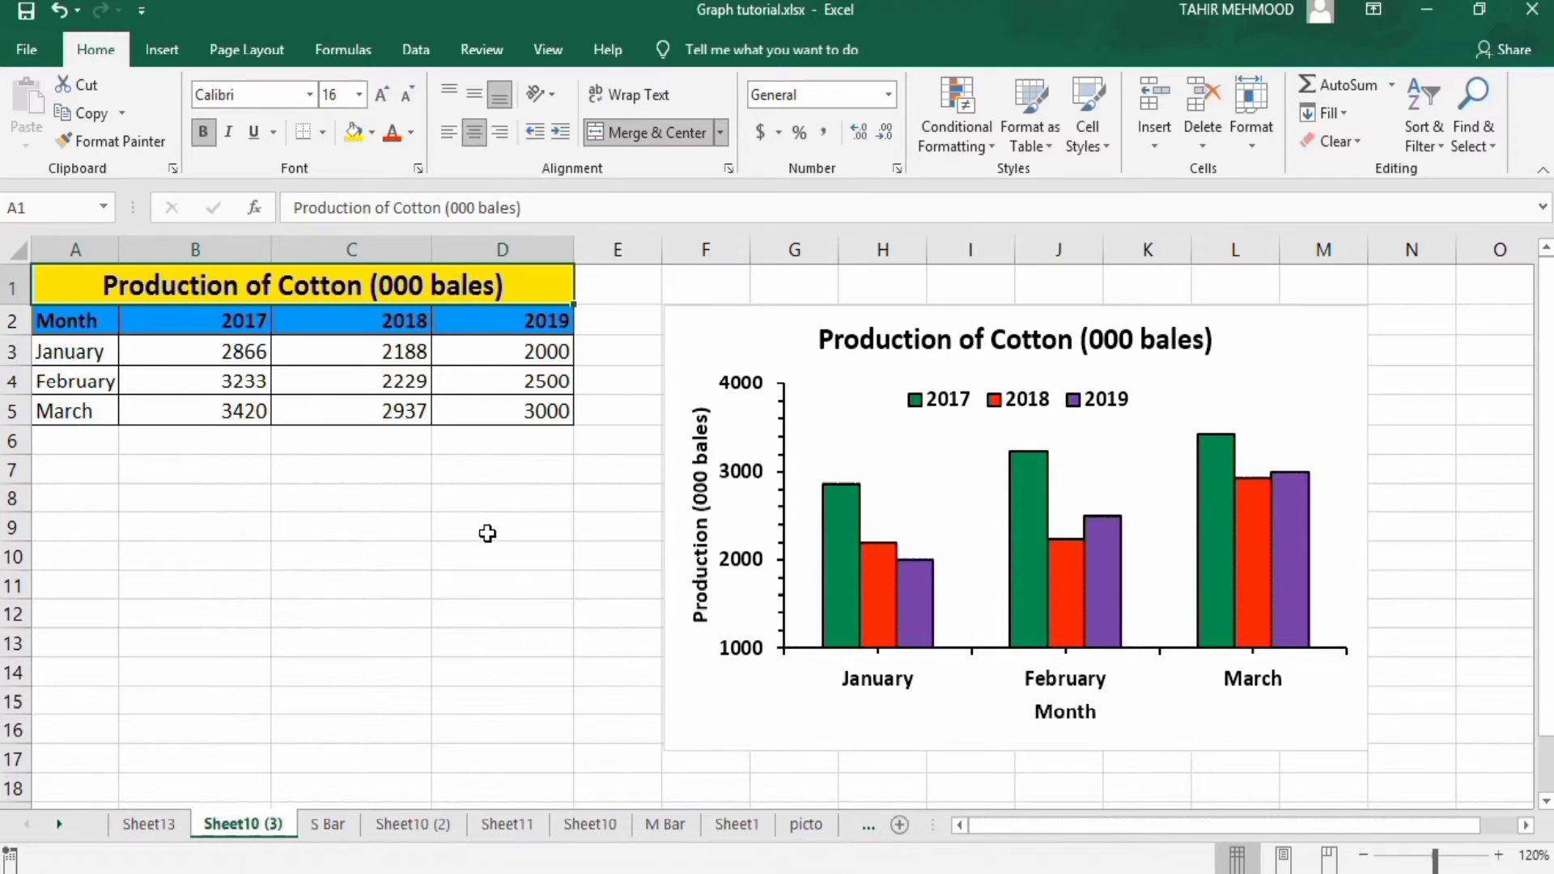
Examine which table columns feed the 2017, 2018 and 2019 series in the finished cotton chart
{"action": "left_click", "coordinate": [576, 584]}
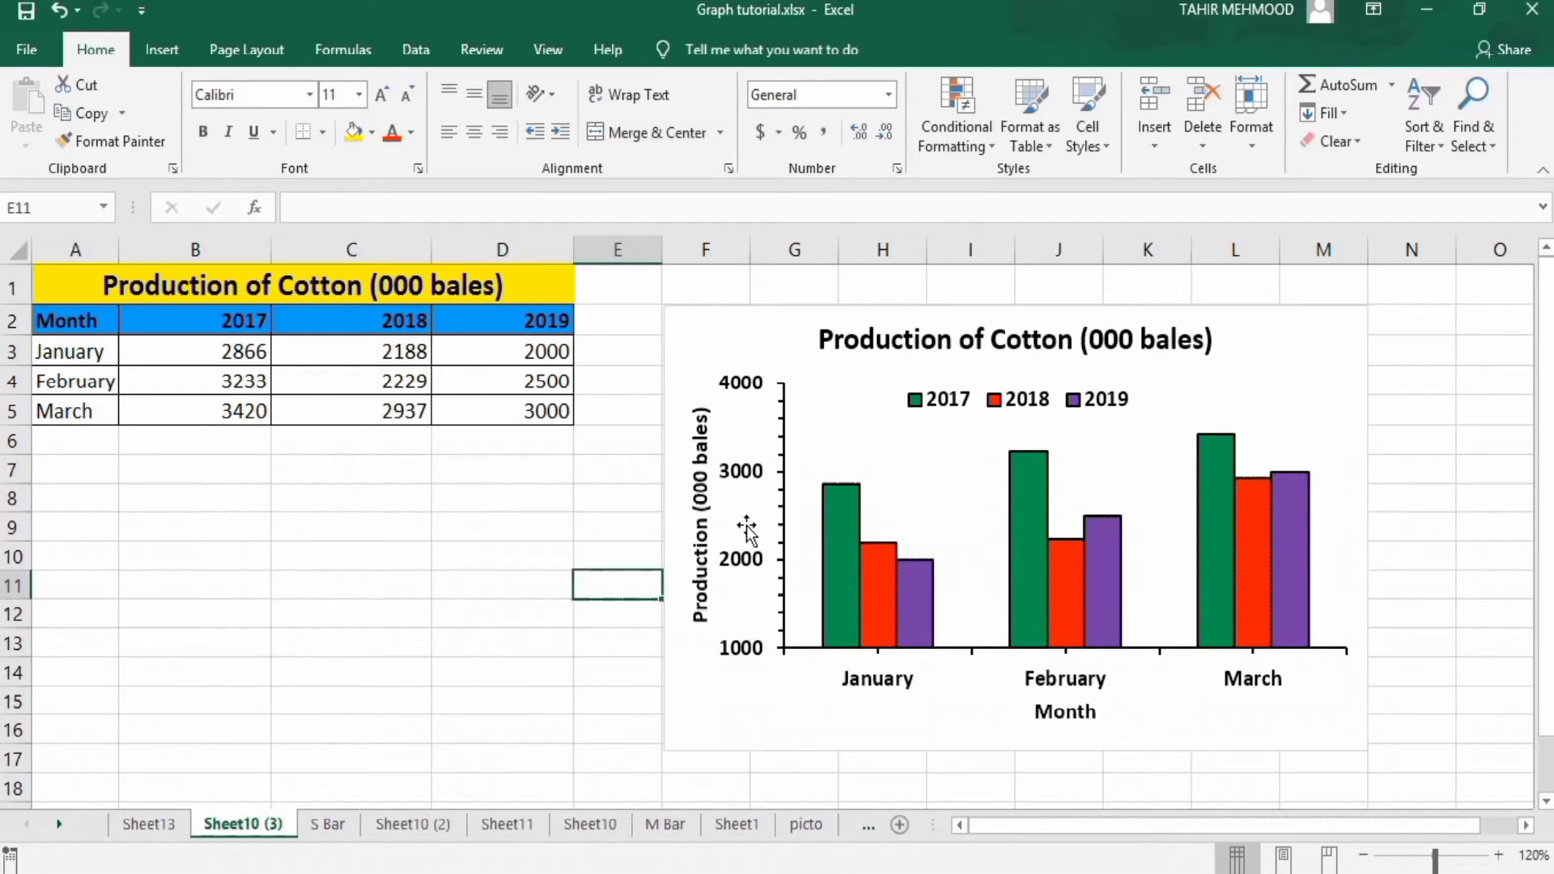
{"action": "left_click", "coordinate": [837, 535]}
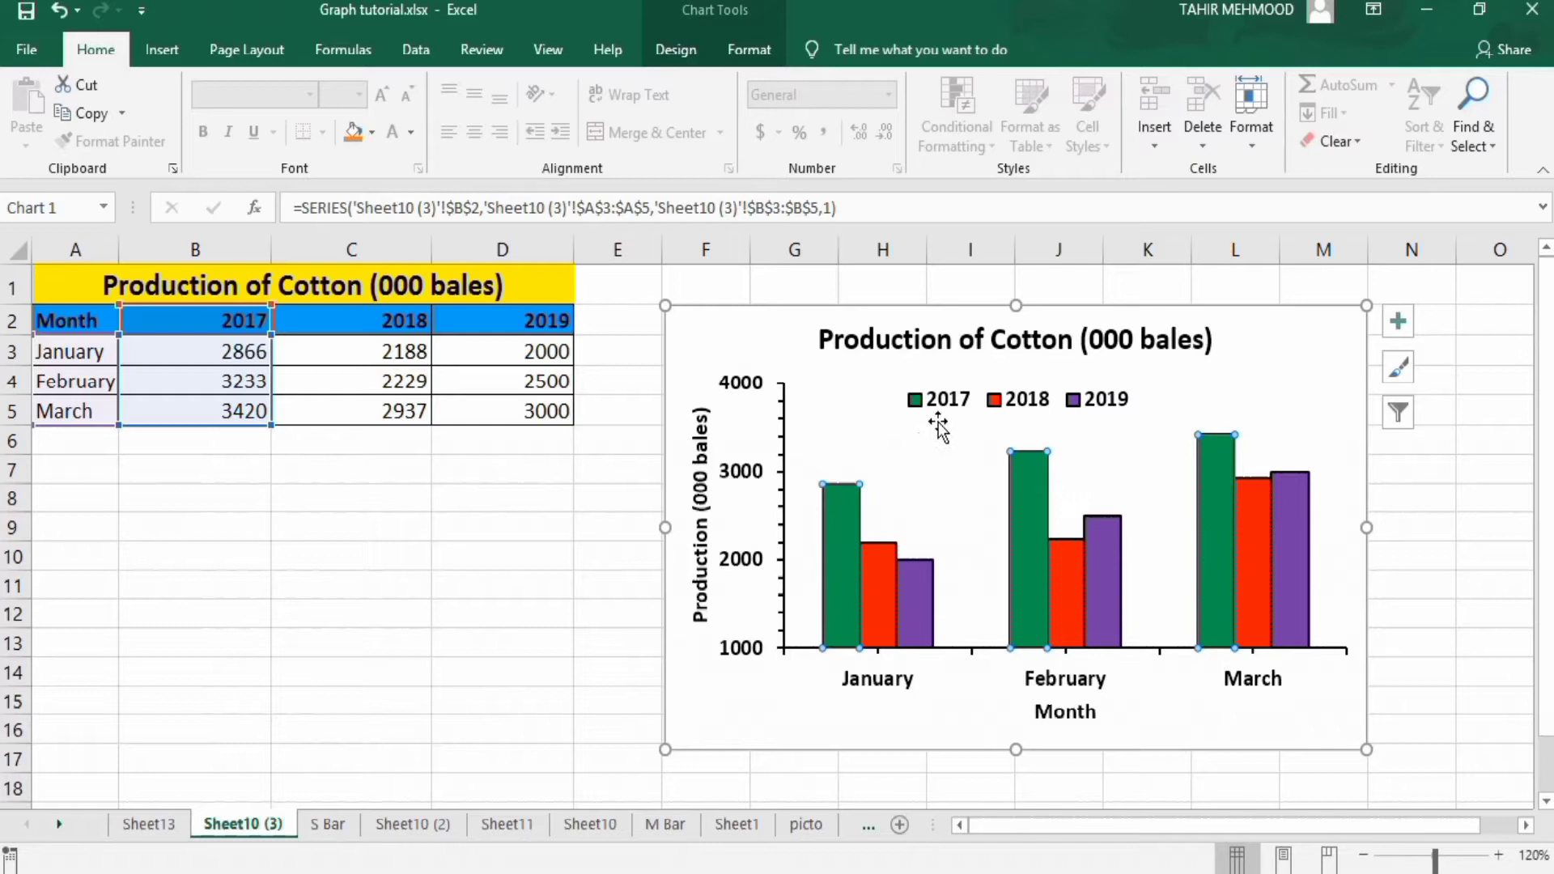
{"action": "left_click", "coordinate": [876, 576]}
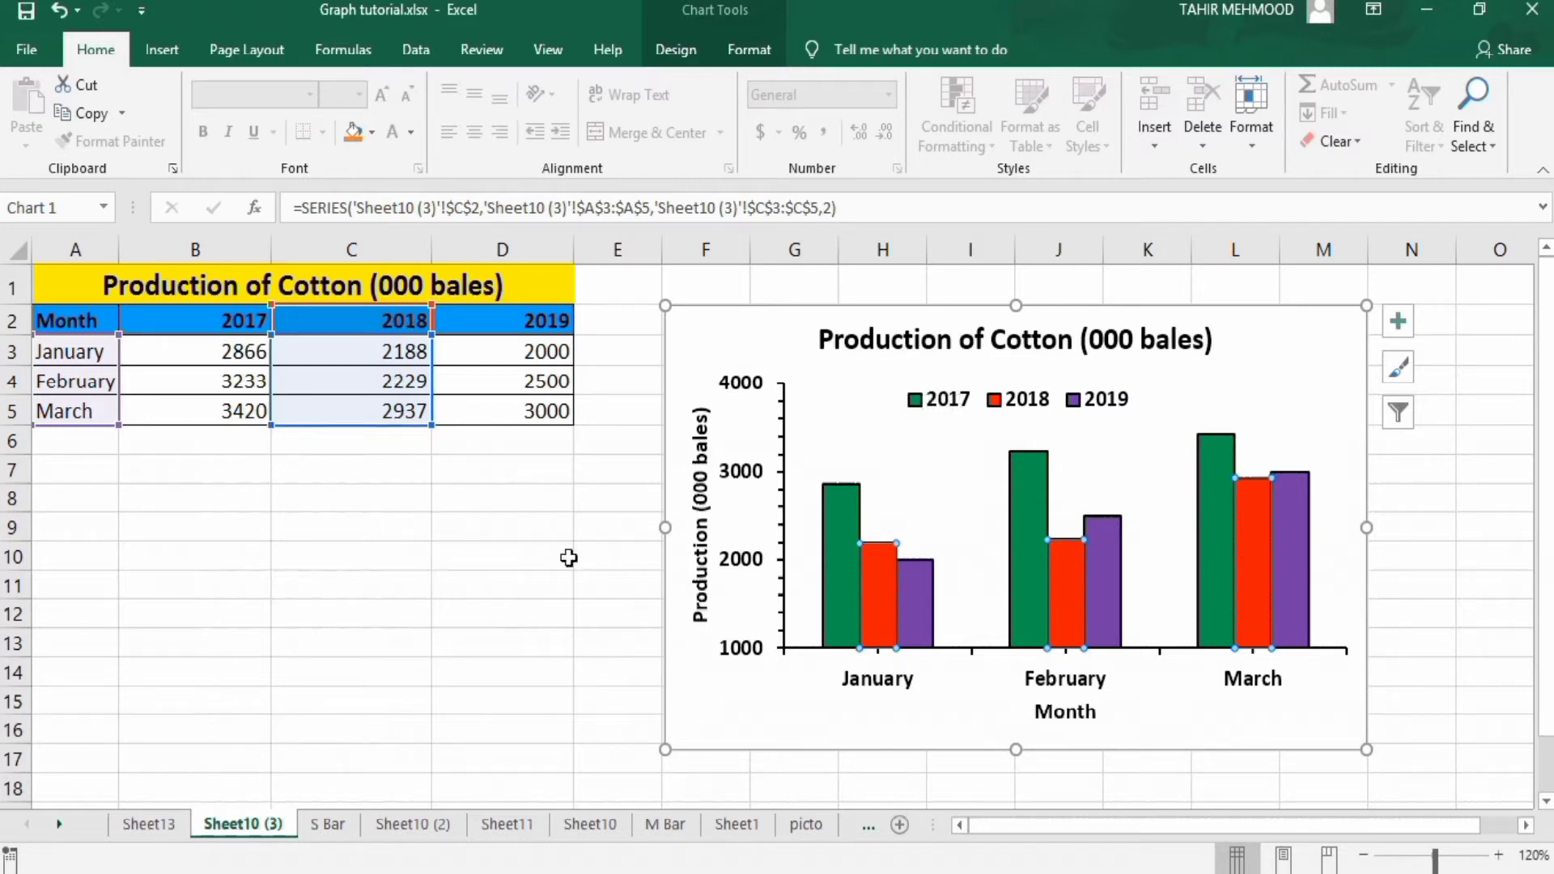
{"action": "left_click", "coordinate": [1106, 574]}
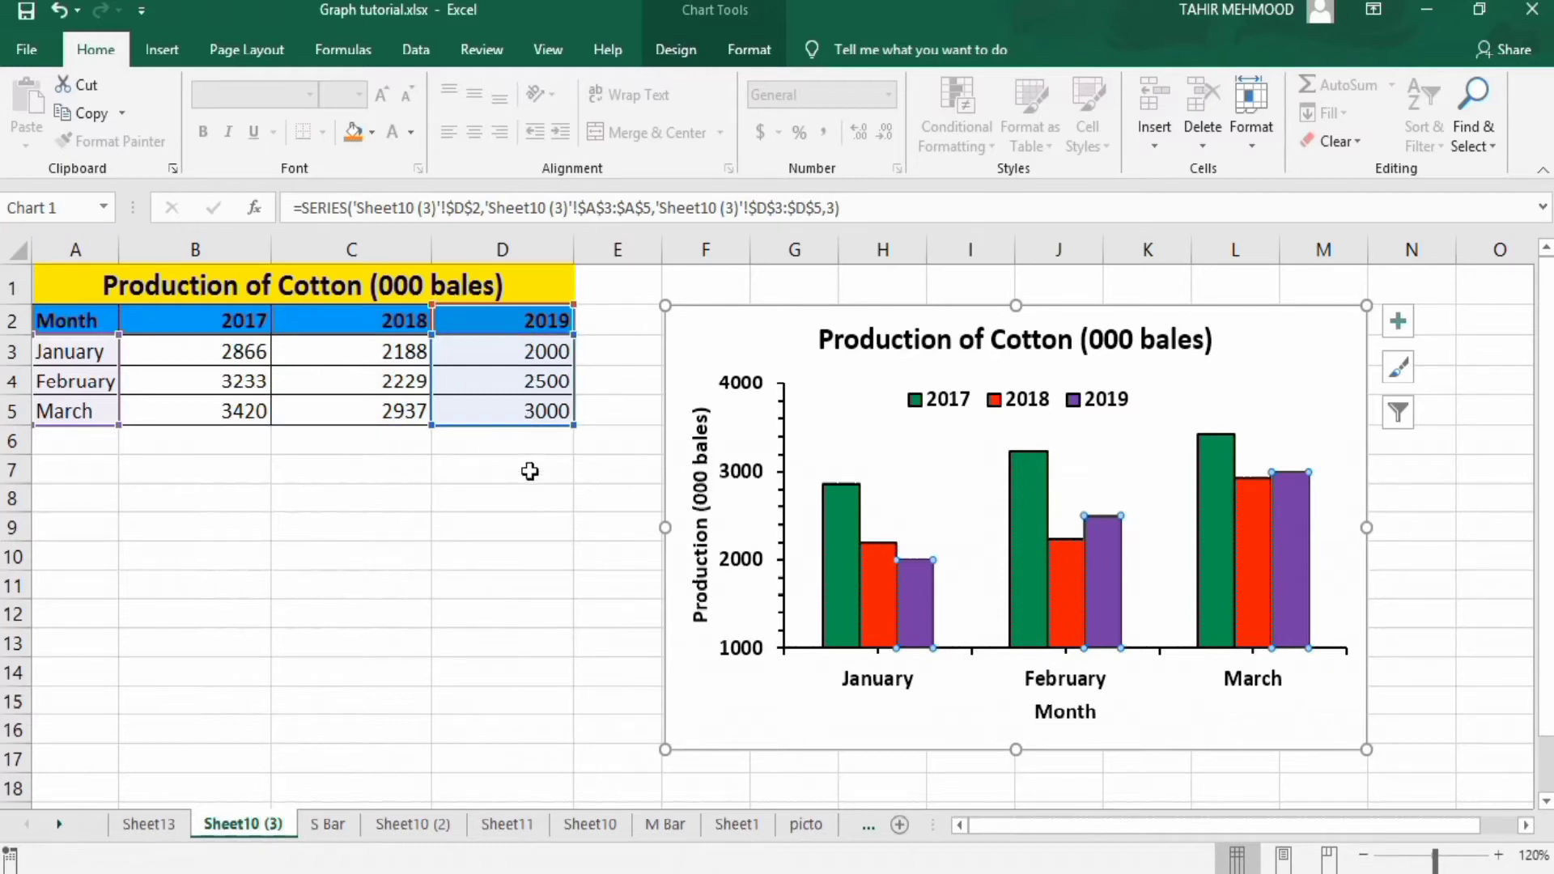
{"action": "left_click", "coordinate": [534, 491]}
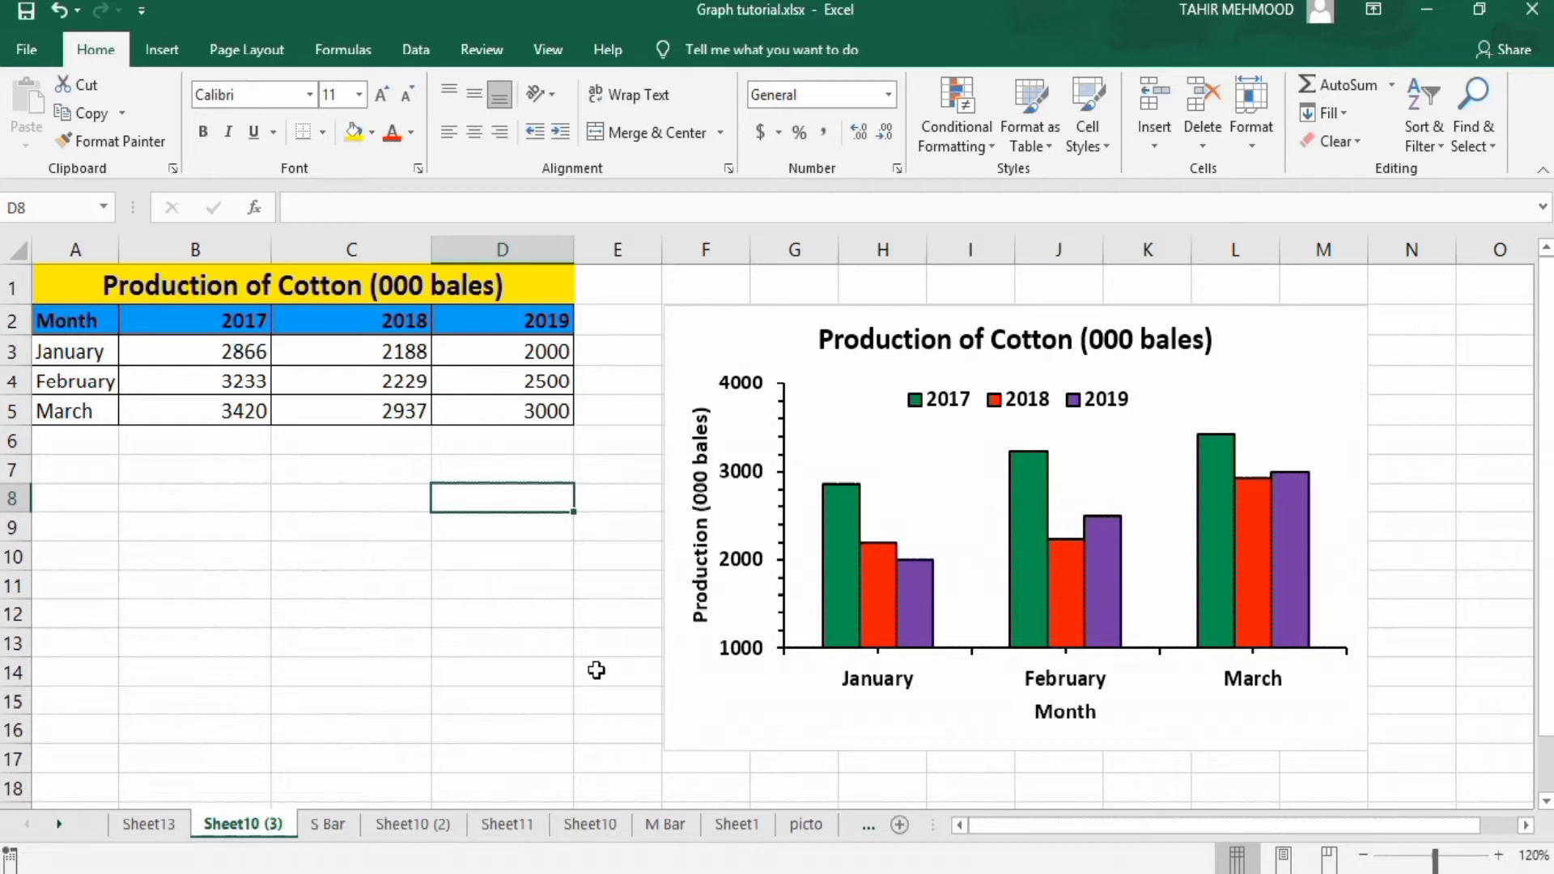
Insert a 2-D clustered column chart from the range A2:D5 on Sheet13
{"action": "left_click", "coordinate": [152, 823]}
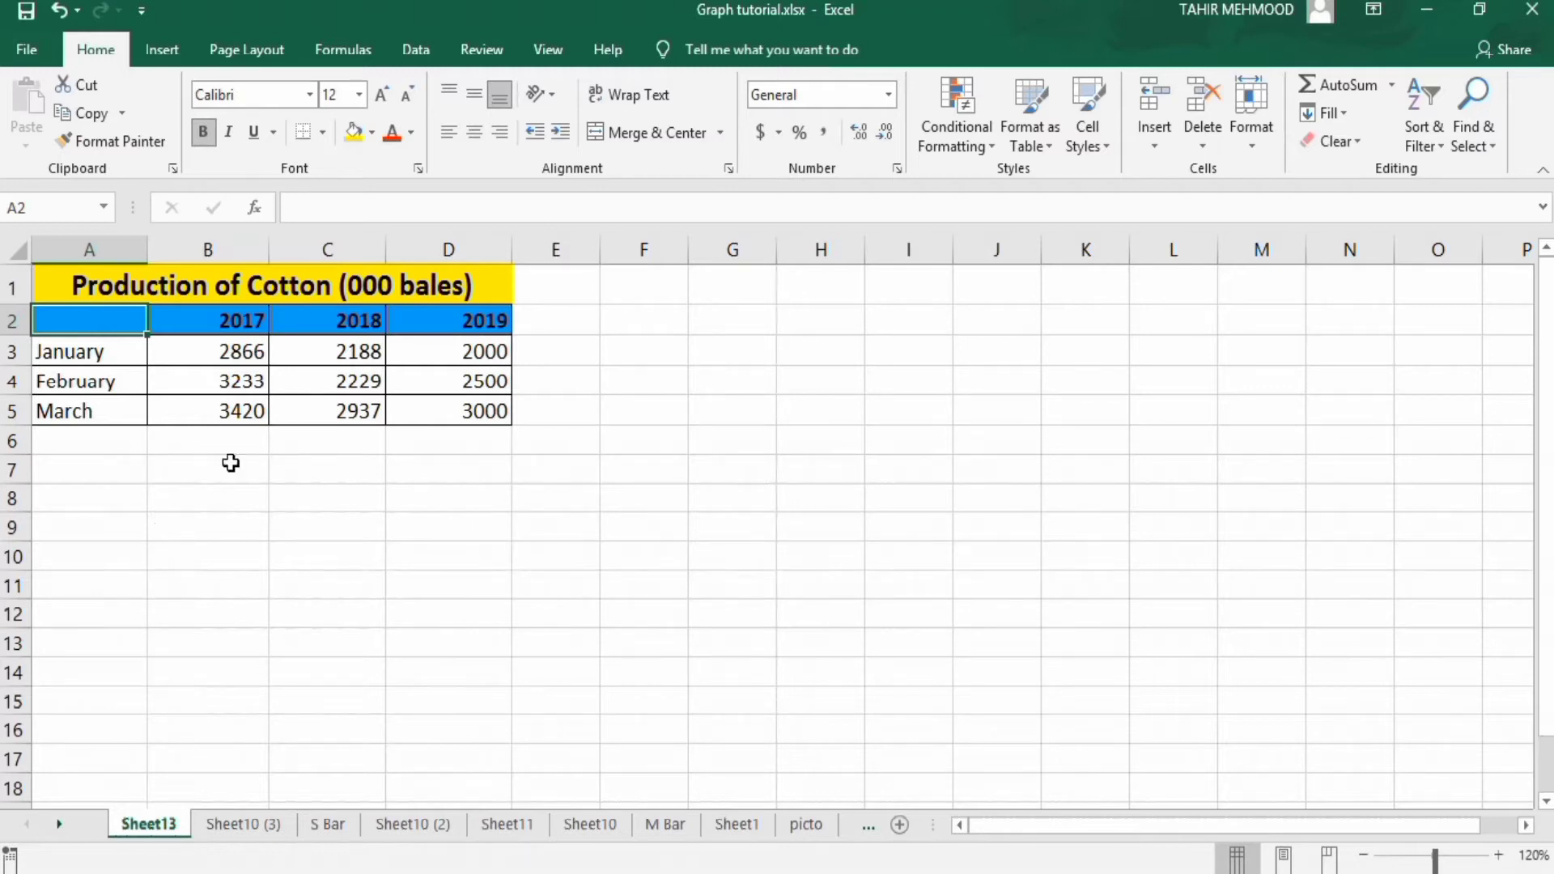
{"action": "left_click_drag", "start_coordinate": [459, 415], "coordinate": [104, 330]}
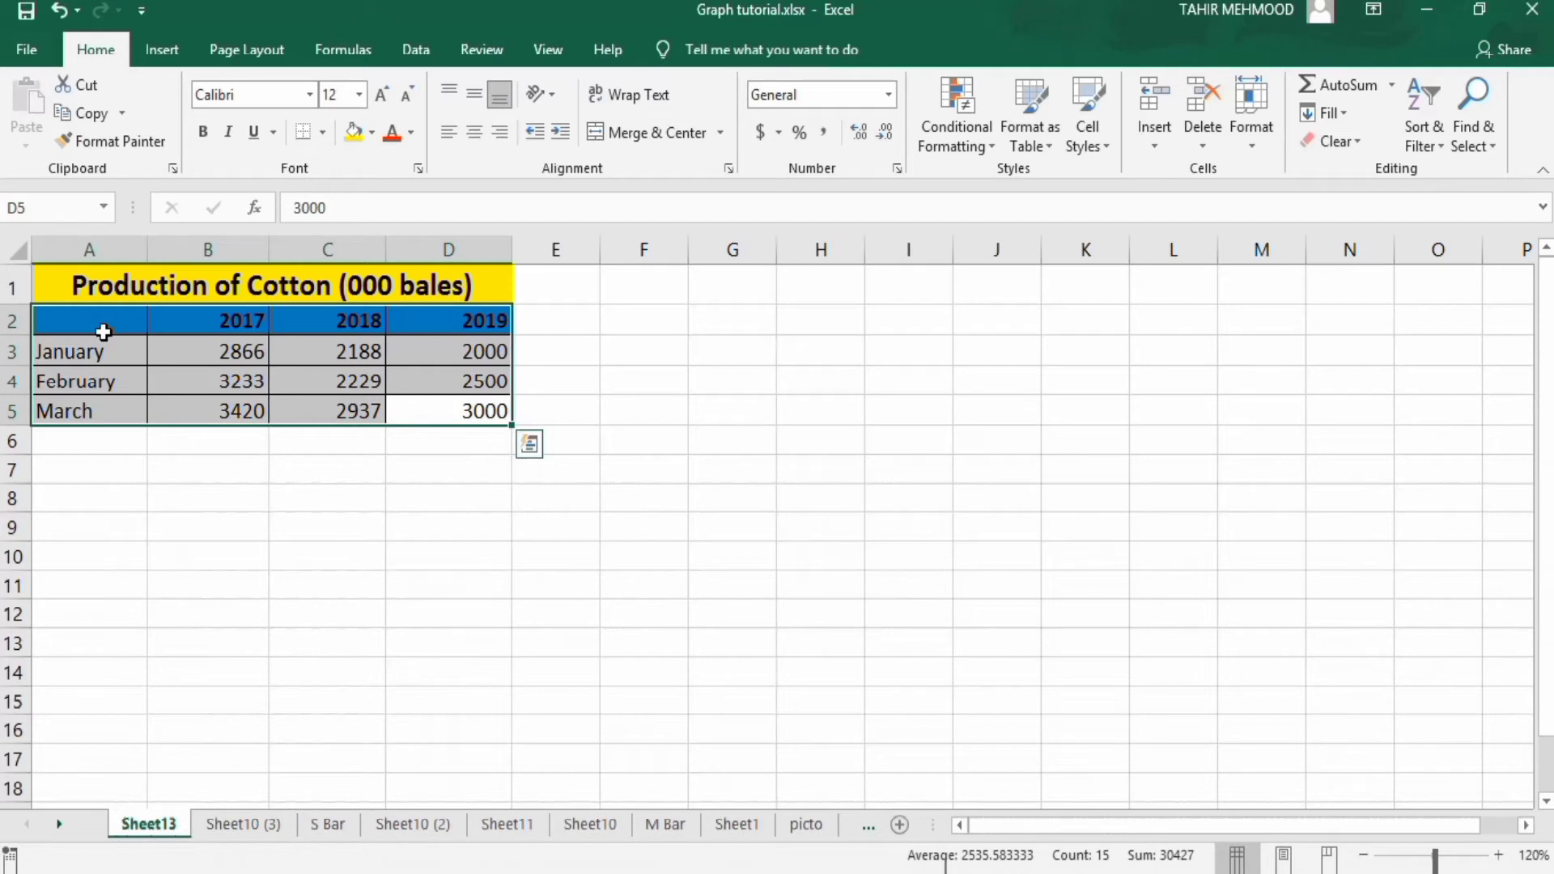
{"action": "left_click", "coordinate": [160, 52]}
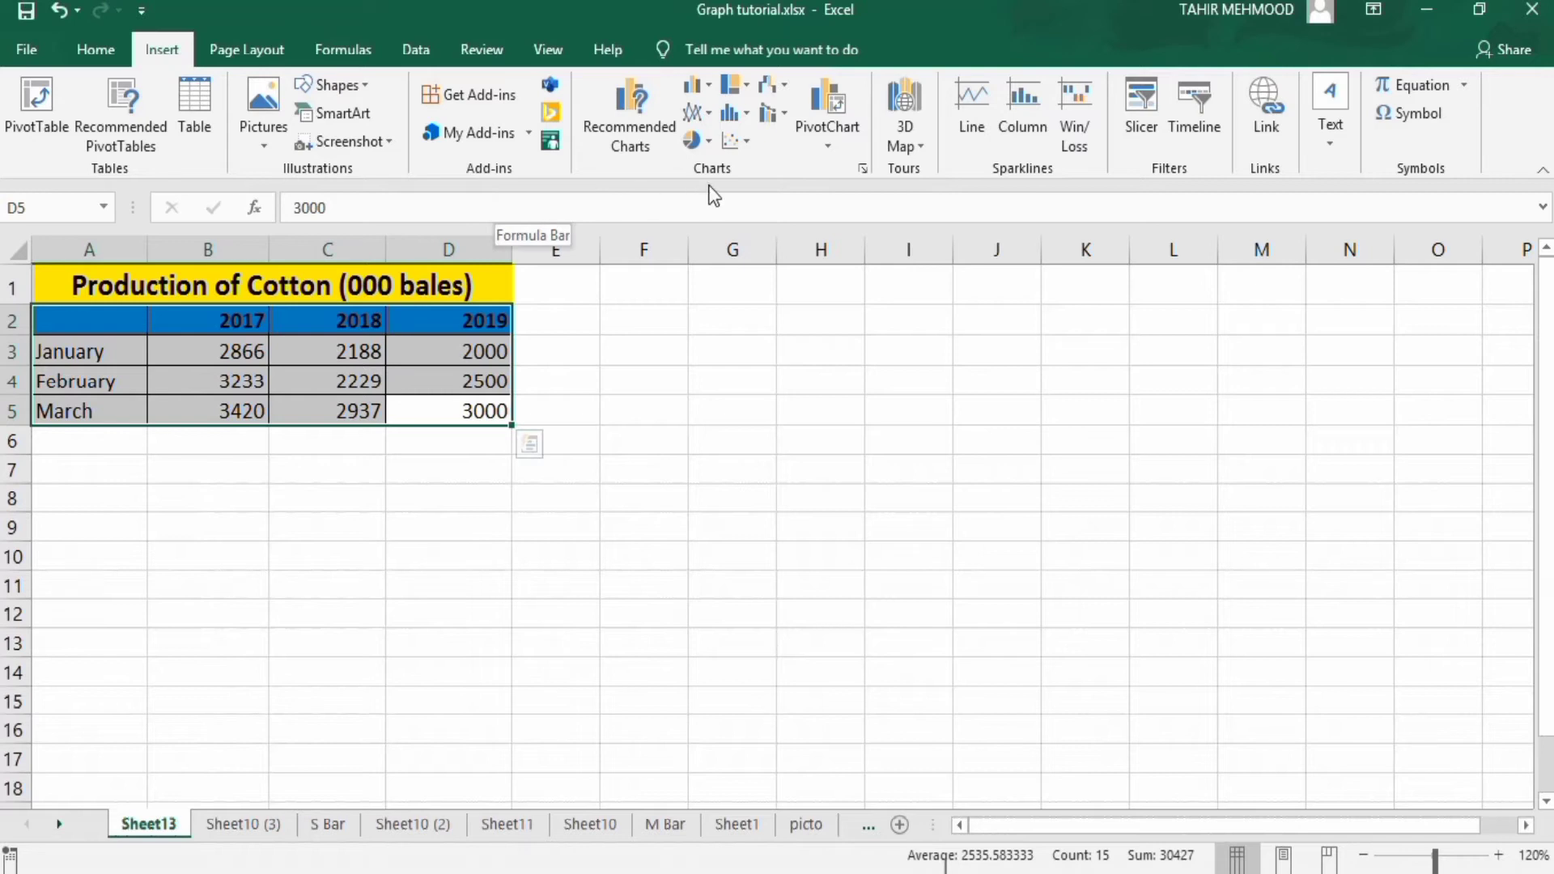
{"action": "left_click", "coordinate": [706, 86]}
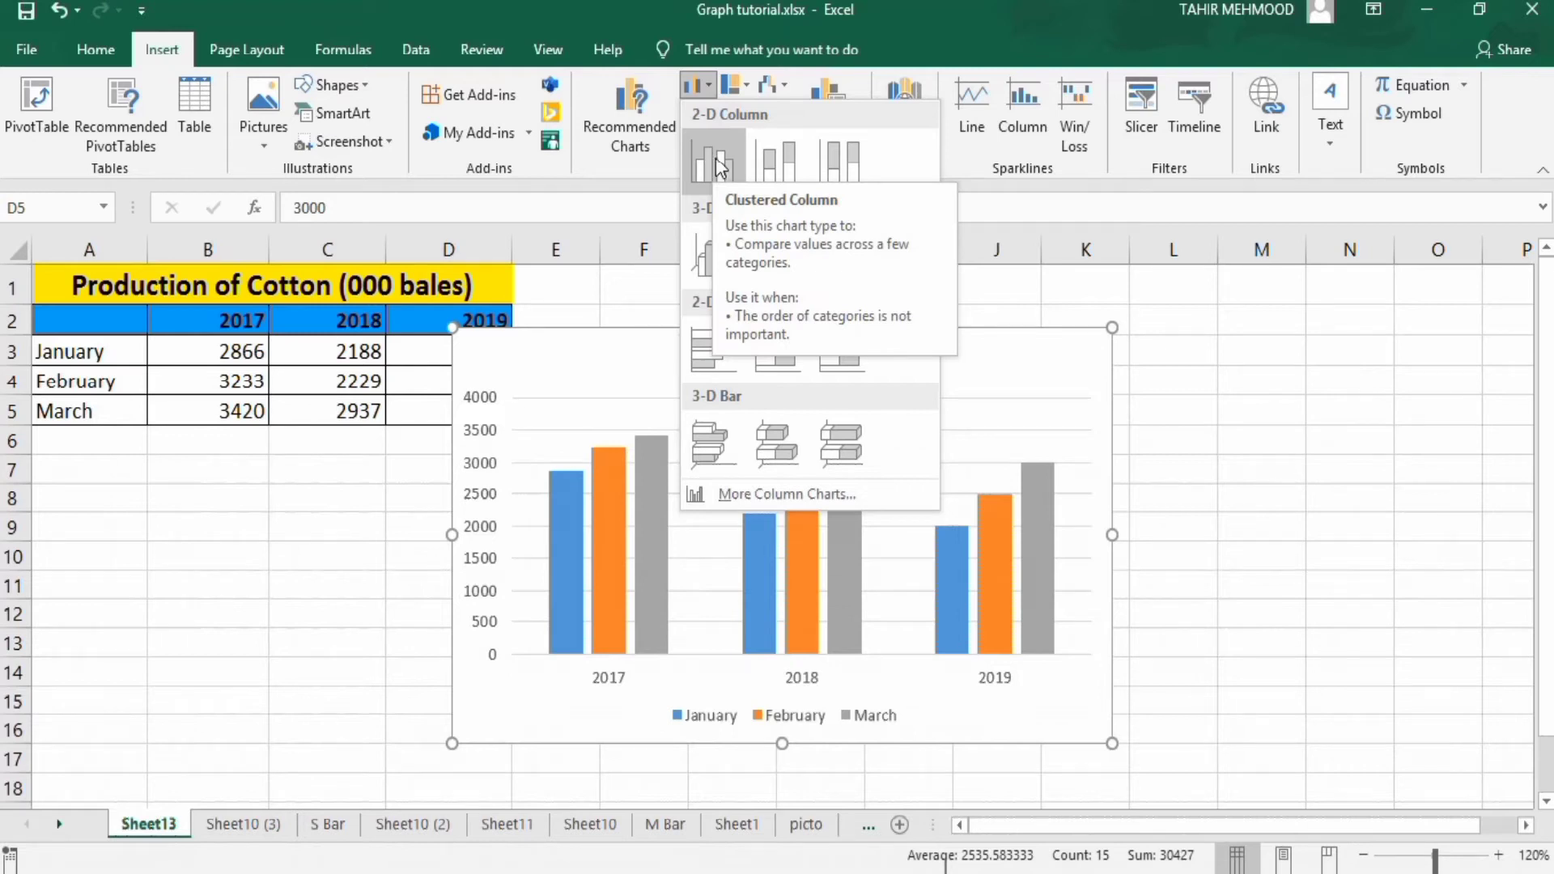
{"action": "left_click", "coordinate": [720, 168]}
Move the chart beside the data table and enlarge it to cover about F2 to M17
{"action": "left_click_drag", "start_coordinate": [674, 346], "coordinate": [824, 323]}
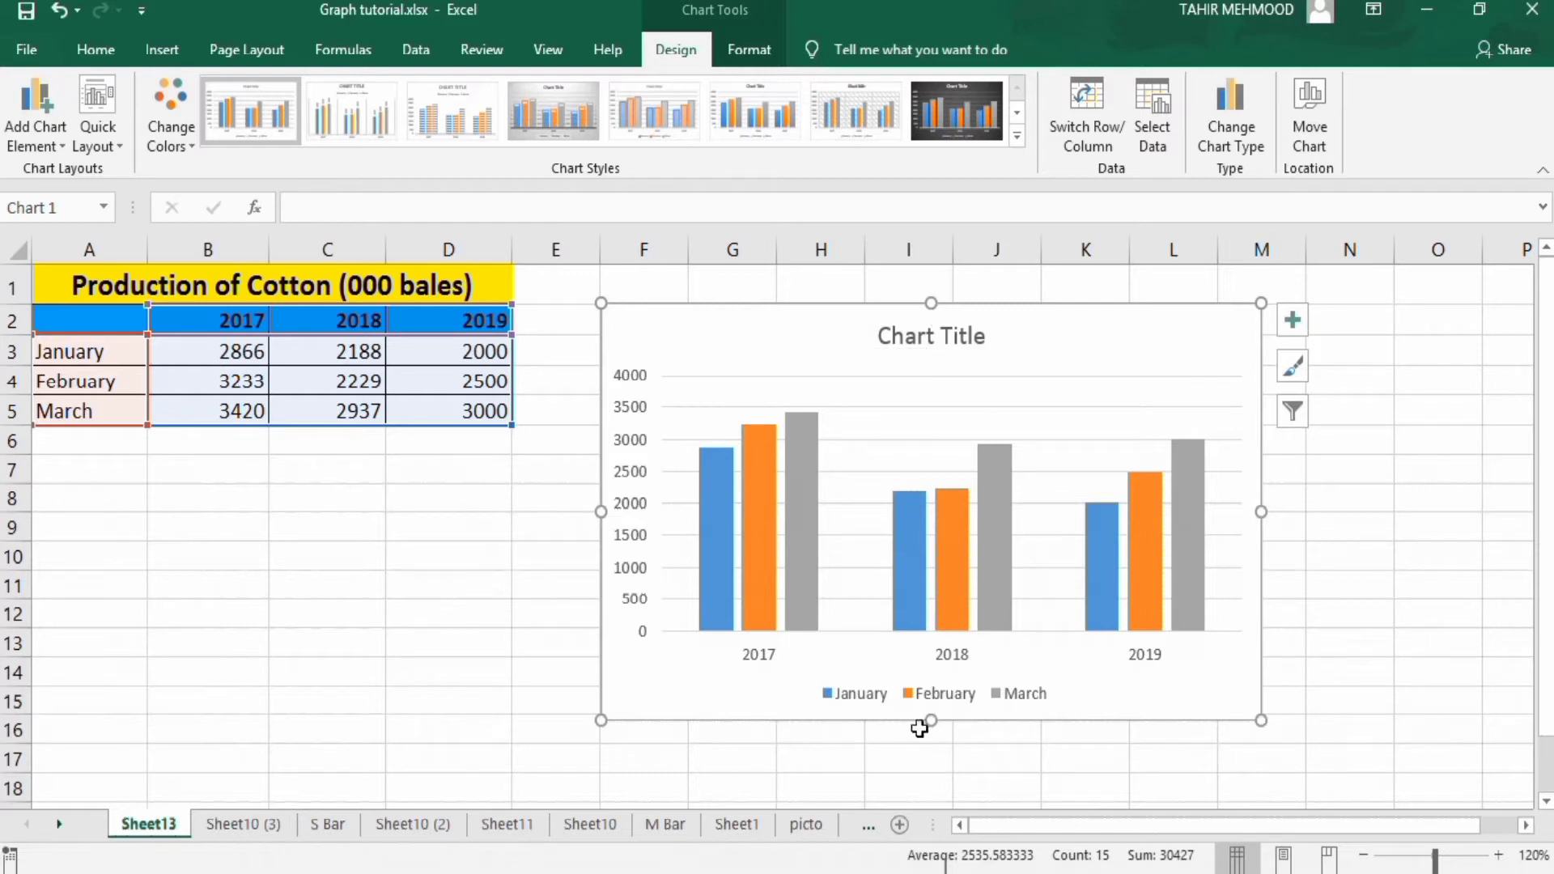
{"action": "left_click_drag", "start_coordinate": [931, 724], "coordinate": [932, 751]}
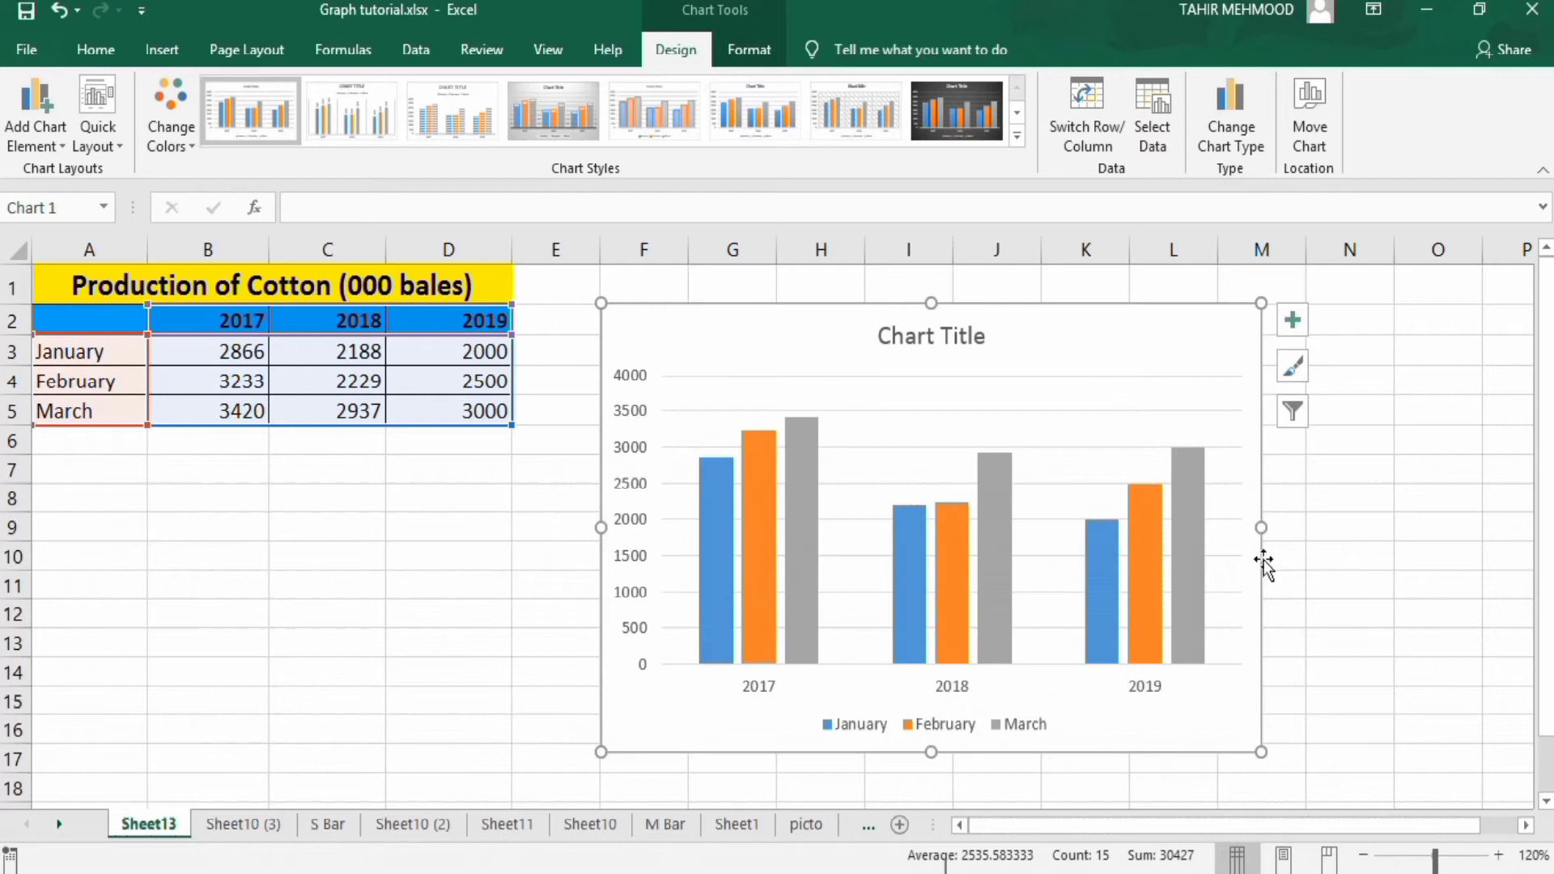
{"action": "left_click_drag", "start_coordinate": [1264, 530], "coordinate": [1309, 522]}
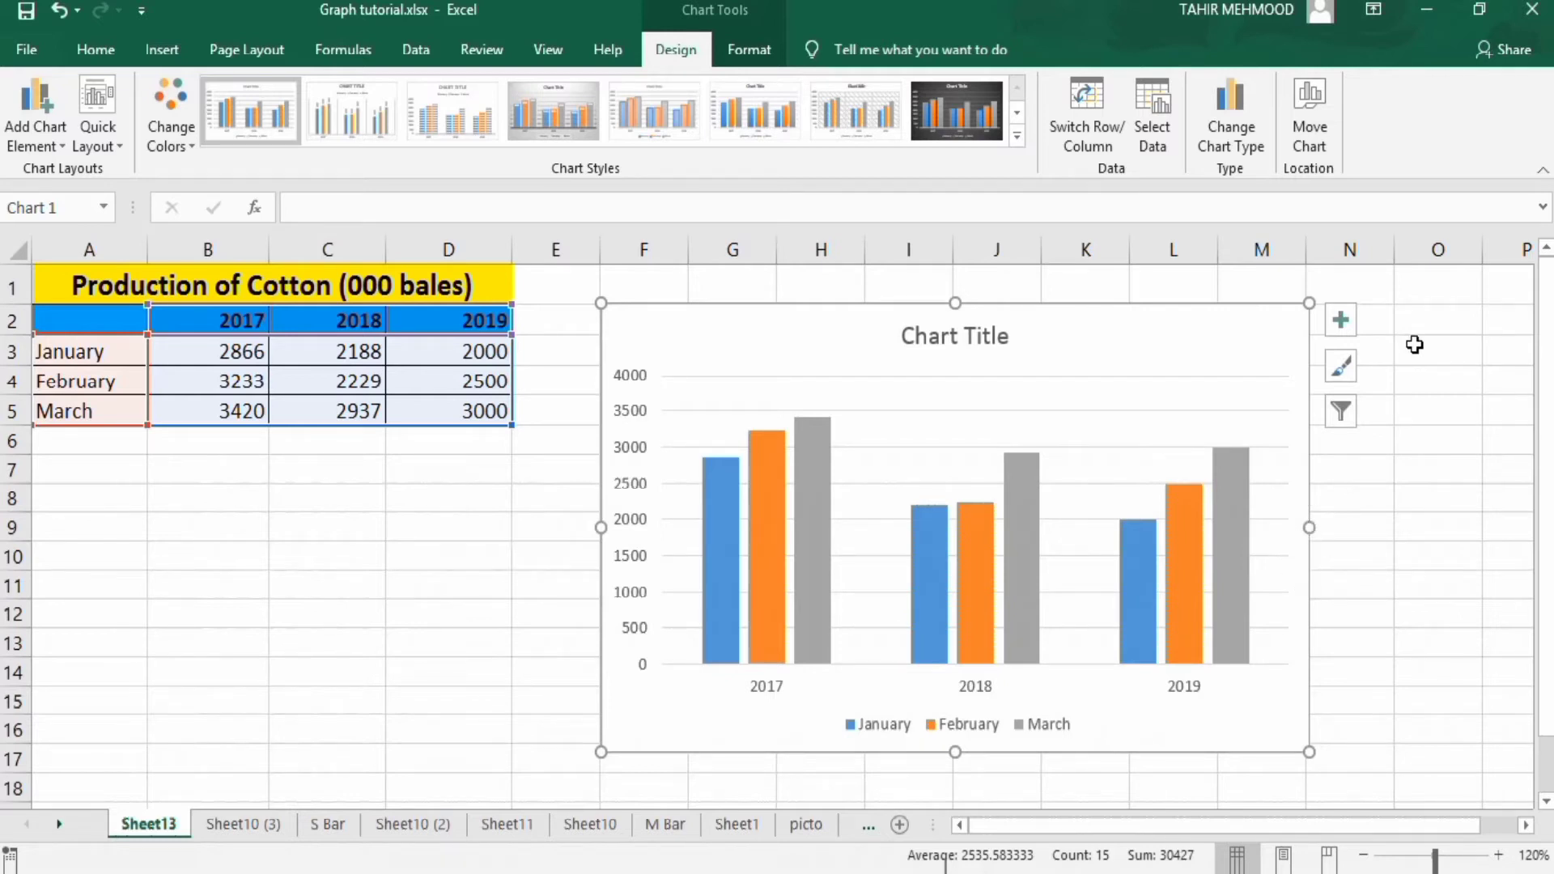
Remove the chart's gridlines and add axis titles to both axes
{"action": "left_click", "coordinate": [1342, 322]}
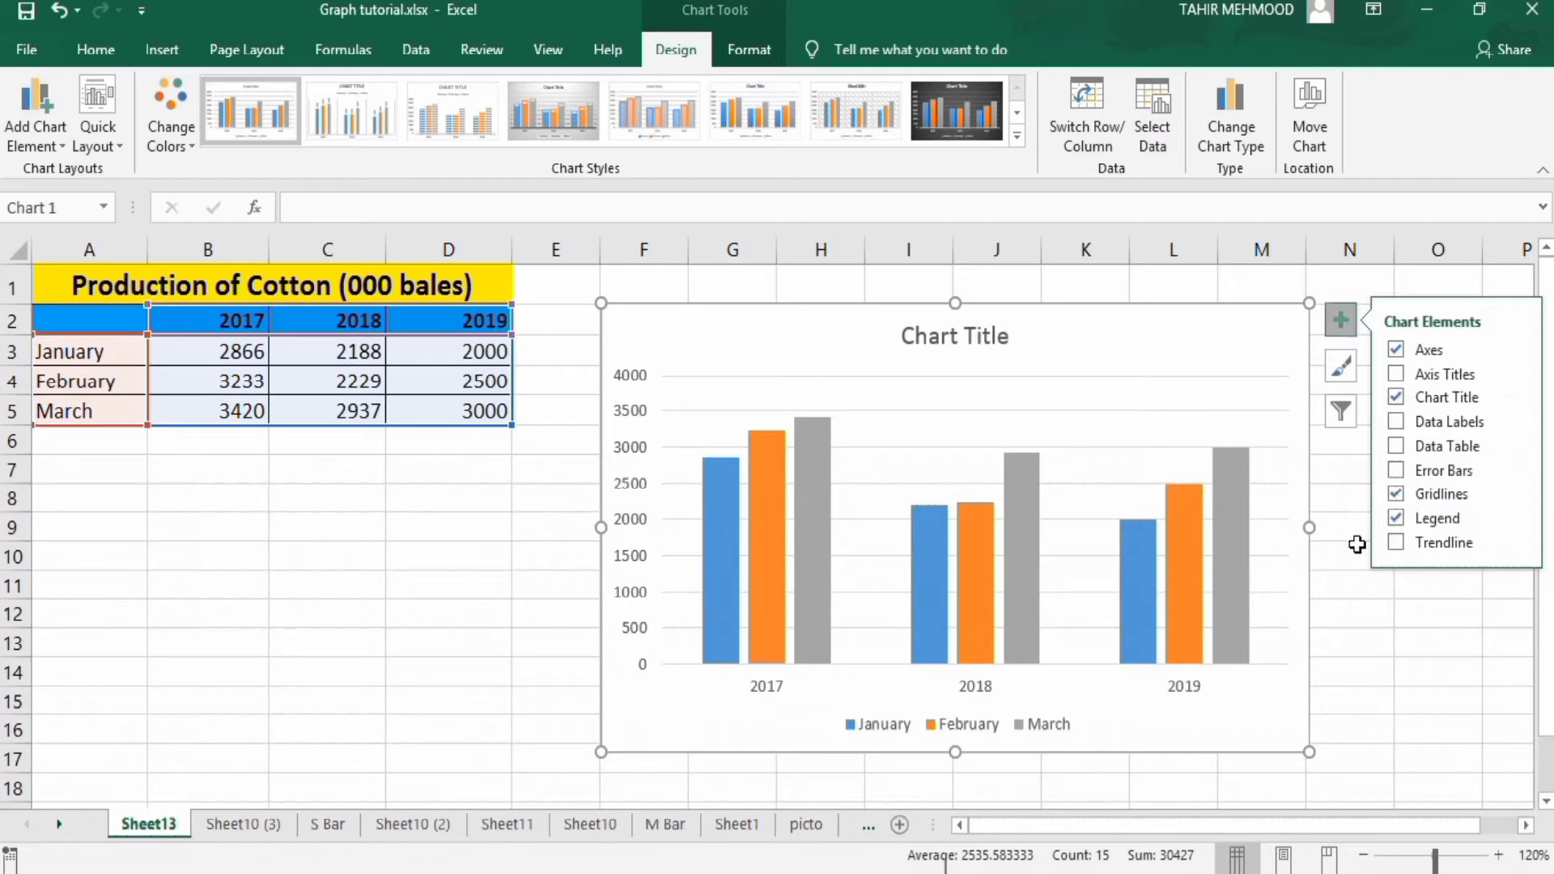
{"action": "left_click", "coordinate": [1396, 495]}
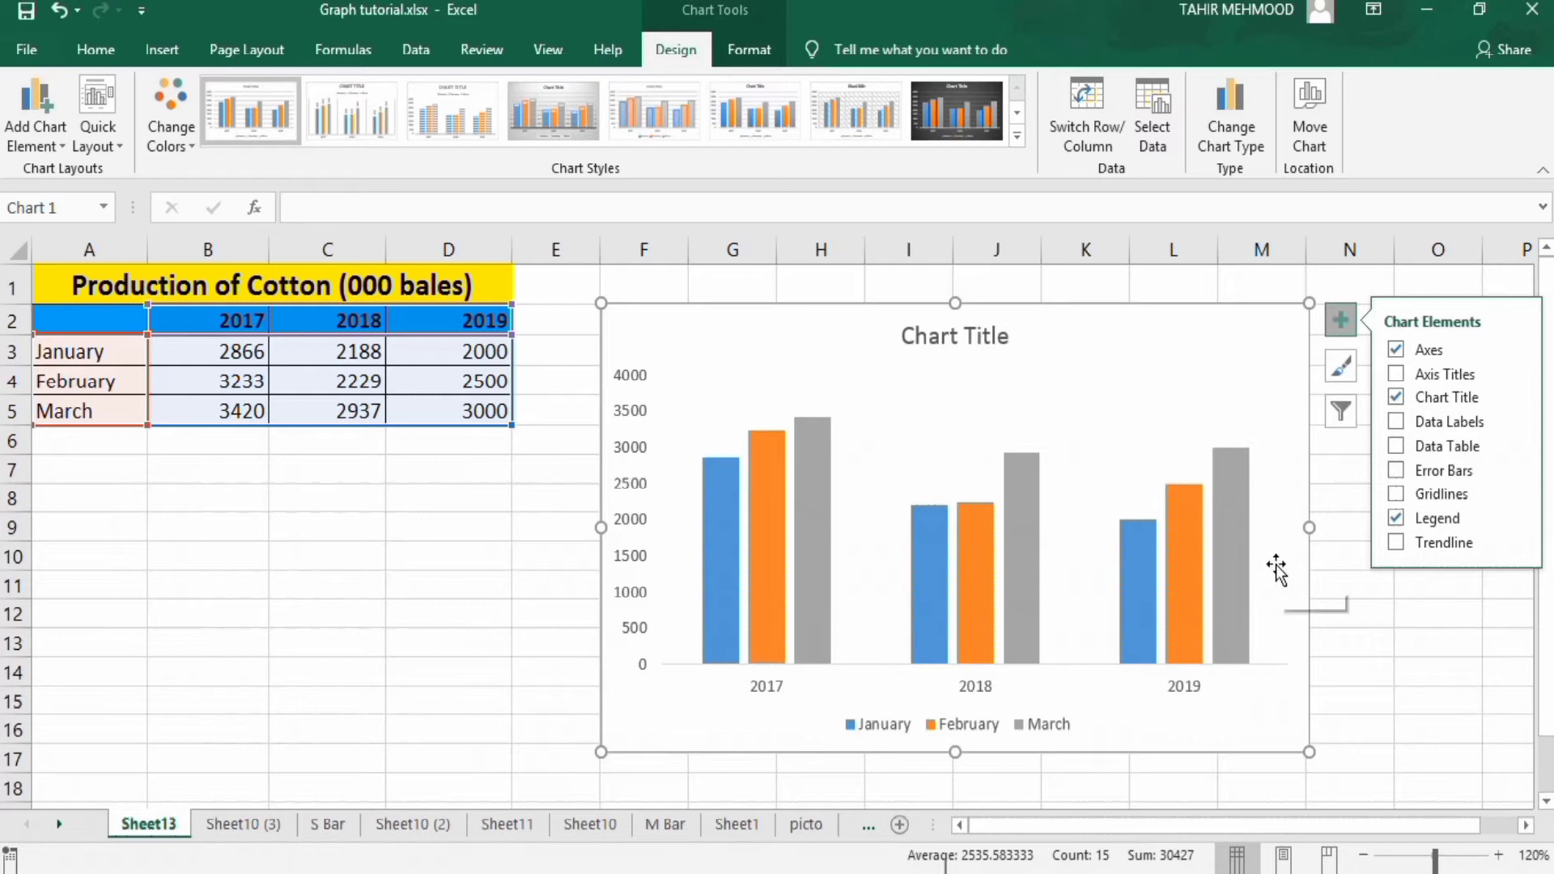
{"action": "left_click", "coordinate": [1395, 375]}
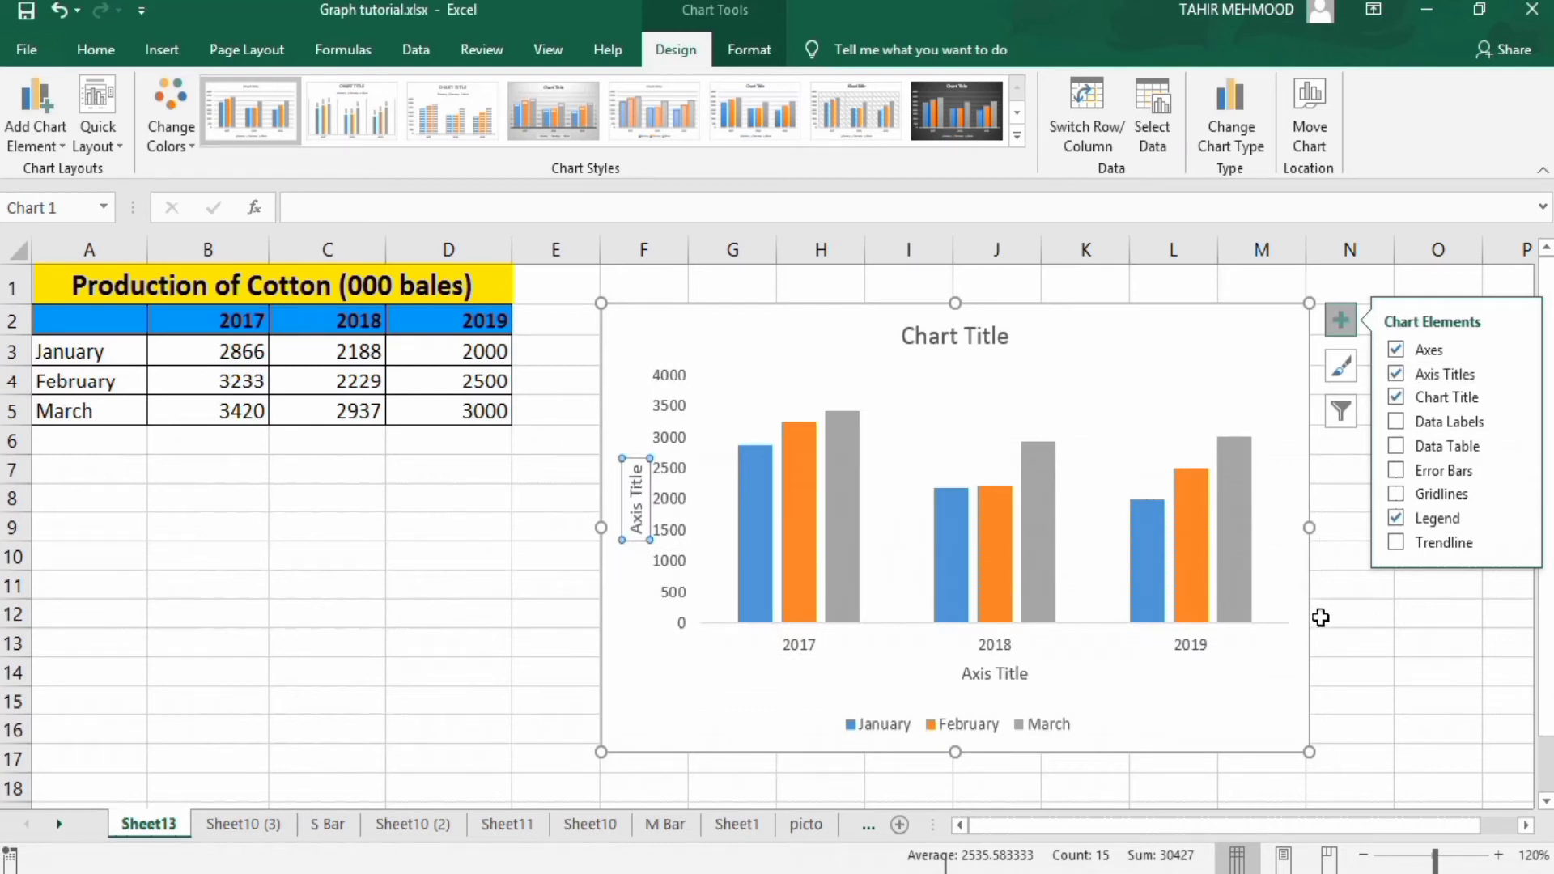
{"action": "left_click", "coordinate": [1364, 638]}
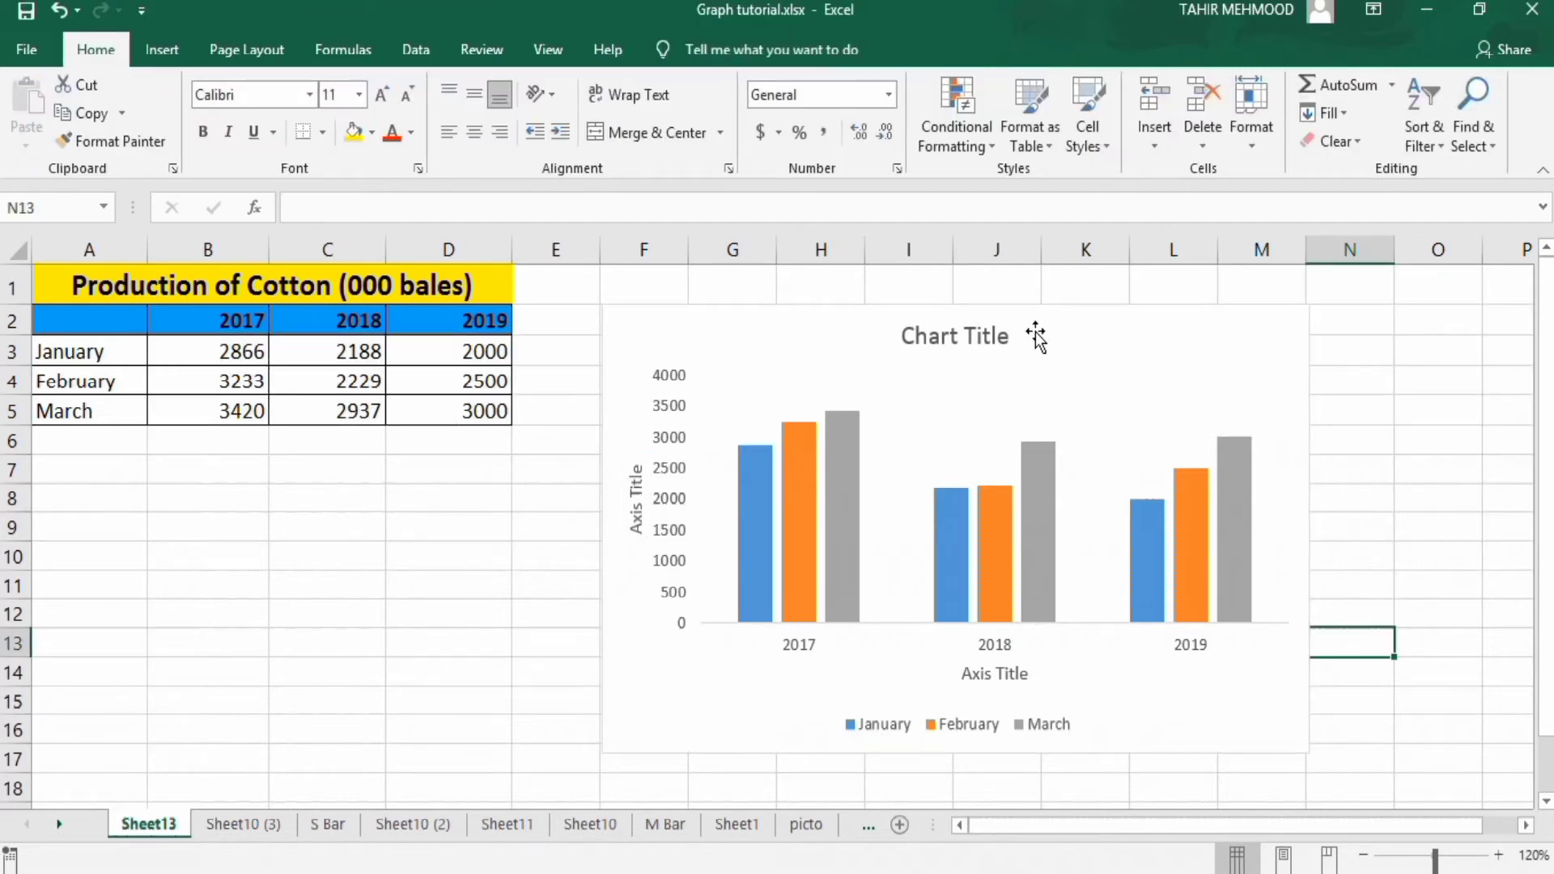
Link the chart title to cell A1 of Sheet13 with a formula reference
{"action": "left_click", "coordinate": [944, 337]}
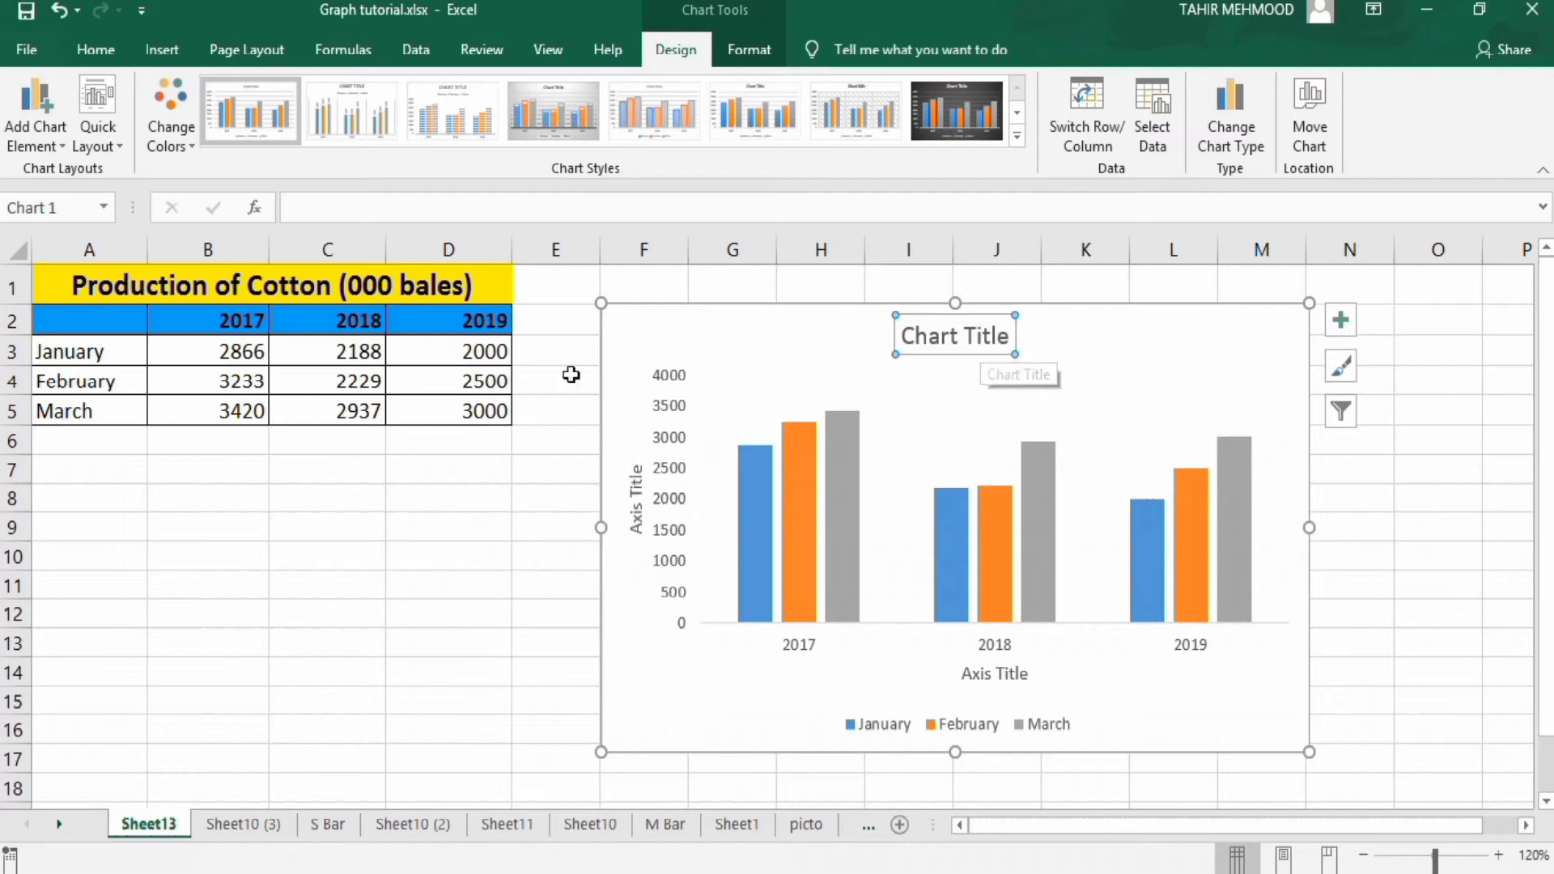
{"action": "left_click", "coordinate": [487, 208]}
{"action": "type", "text": "="}
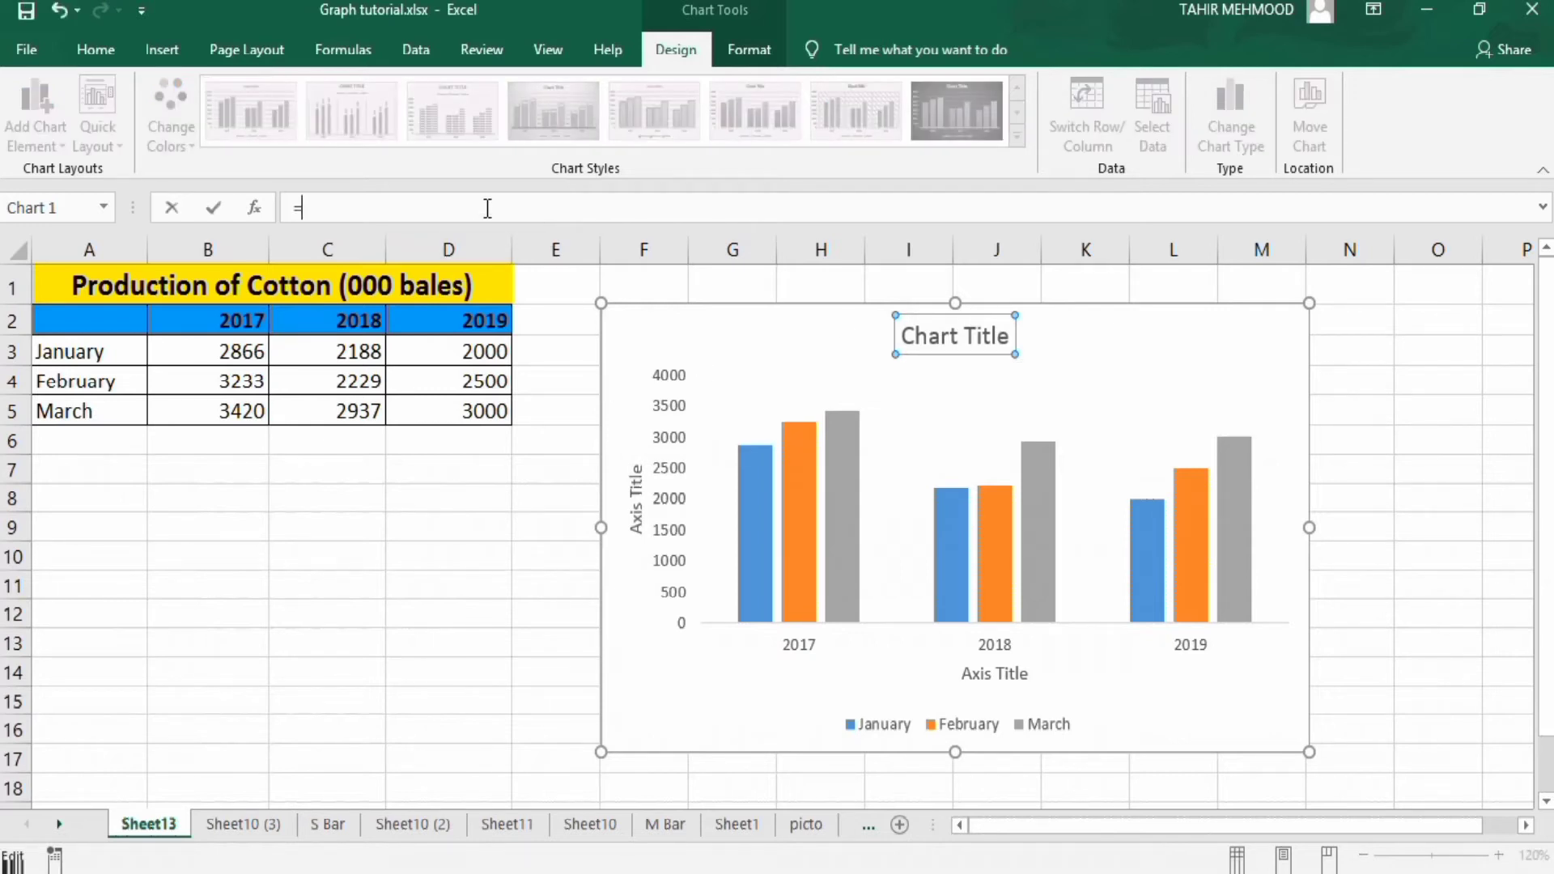
{"action": "left_click", "coordinate": [350, 283]}
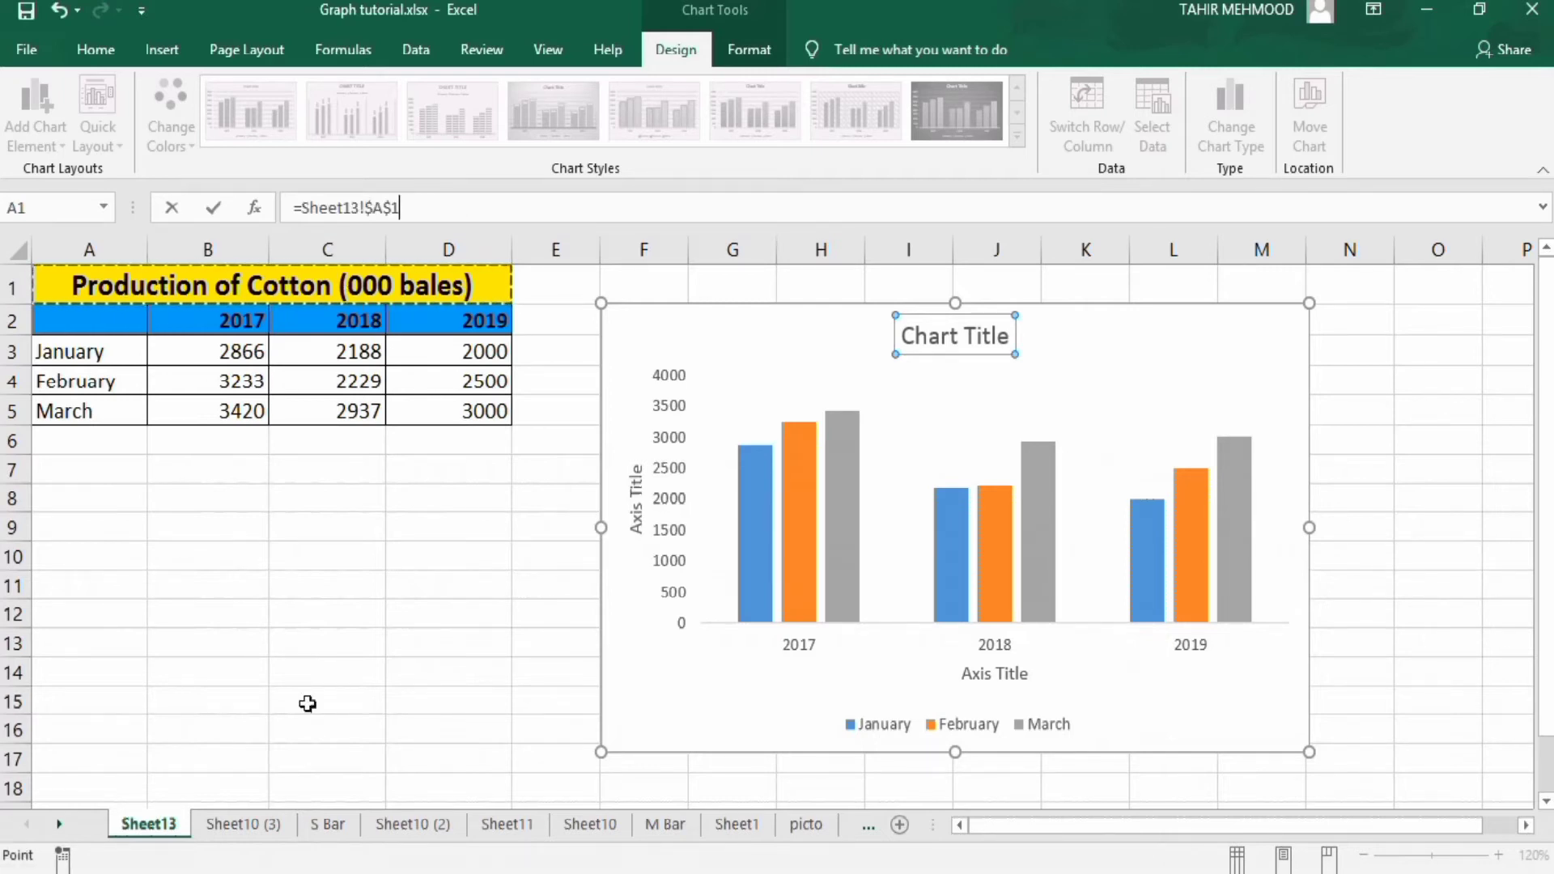
{"action": "key", "text": "Return"}
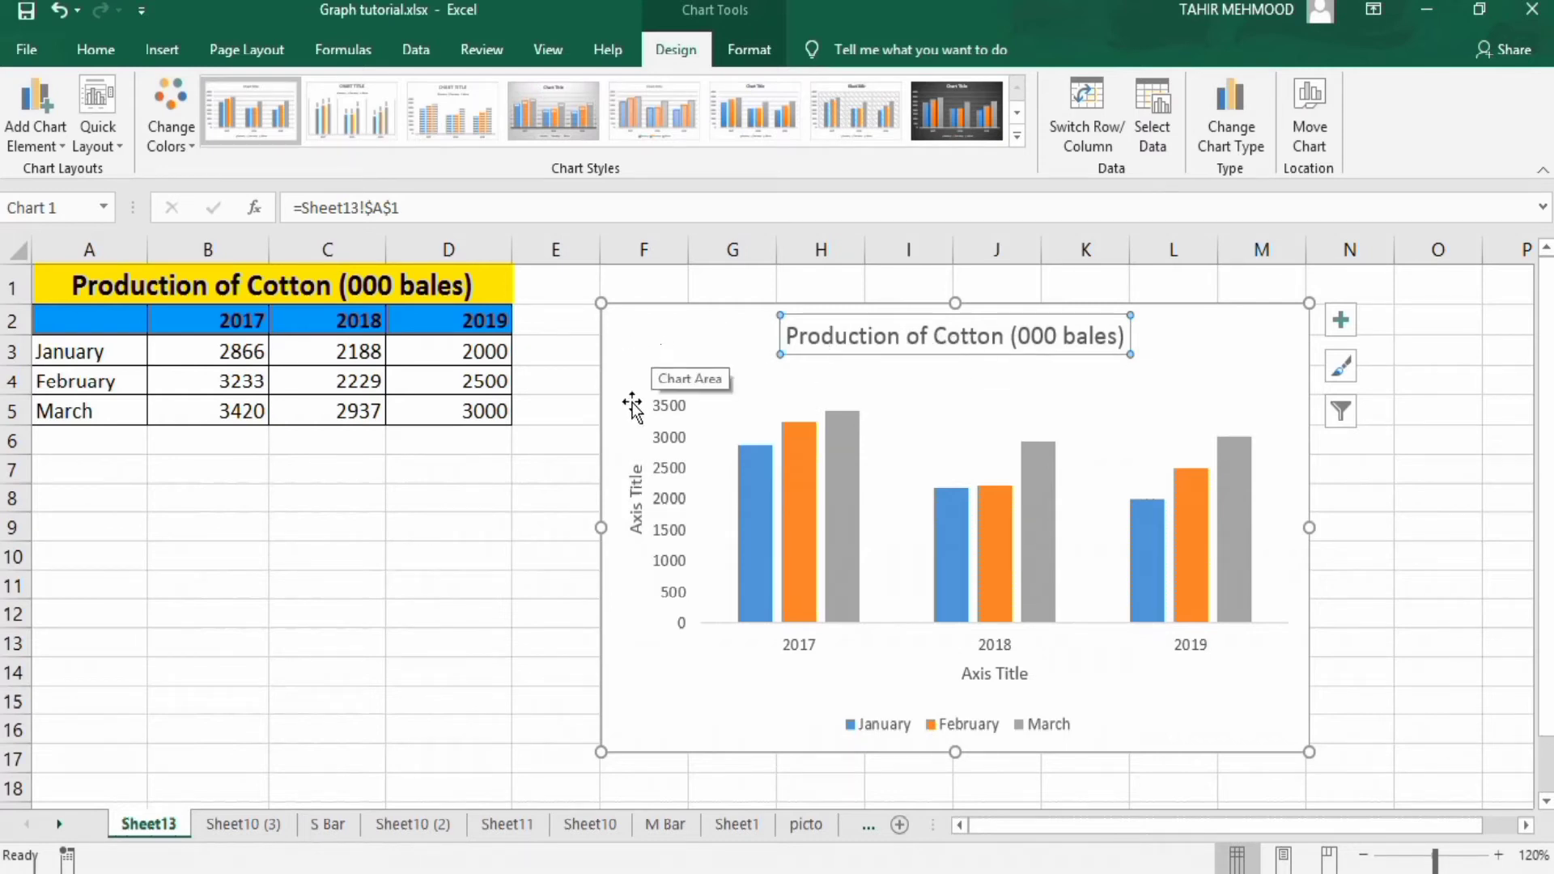
Set the vertical axis title to "Production (000 bales)"
{"action": "left_click", "coordinate": [636, 489]}
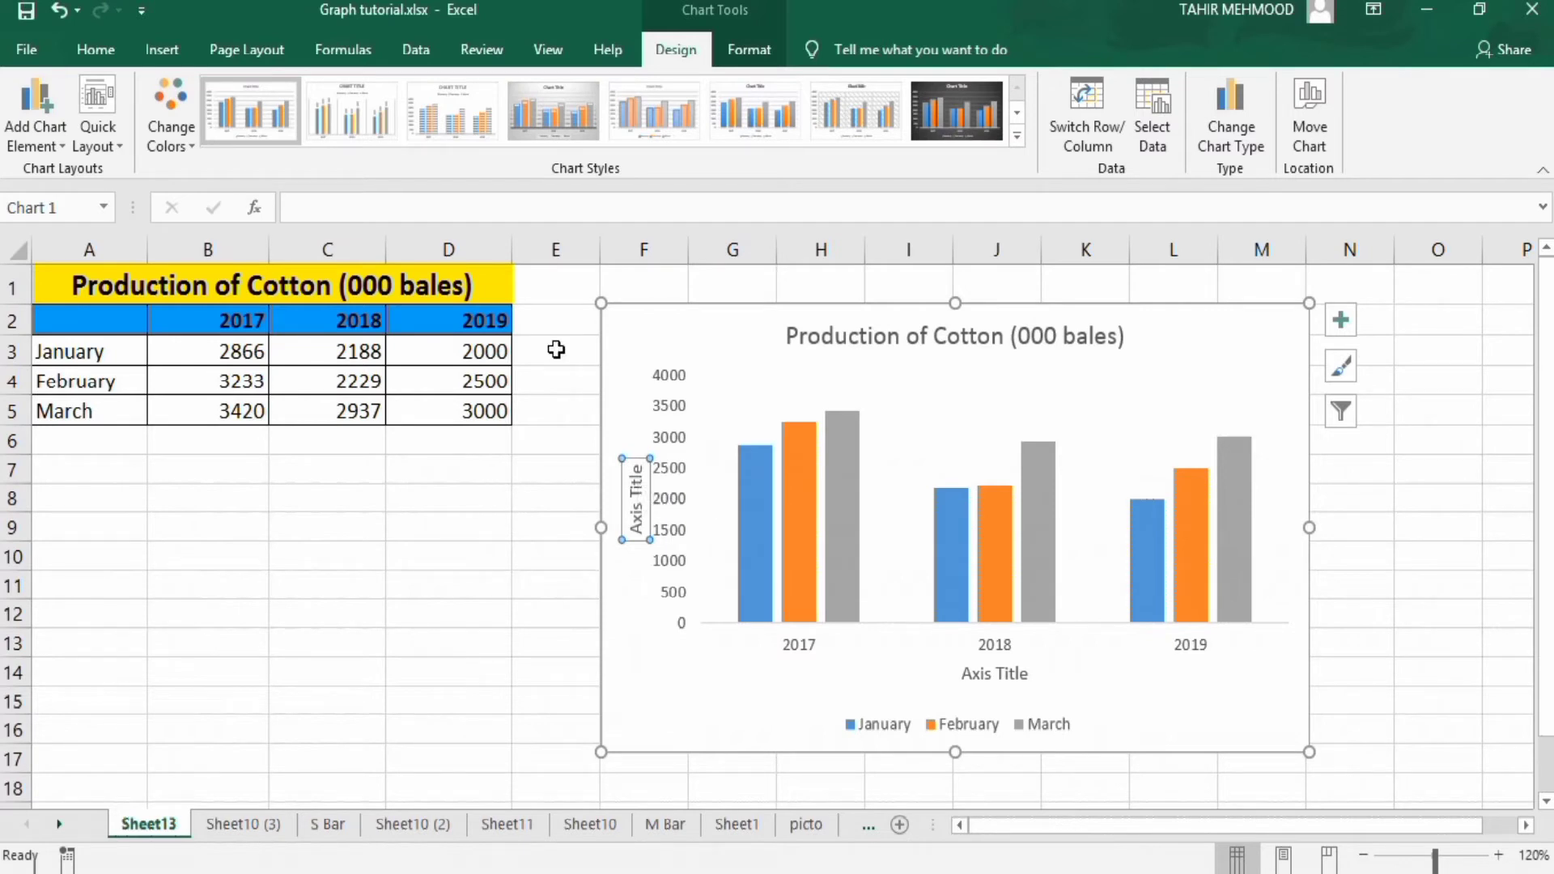
{"action": "left_click", "coordinate": [463, 205]}
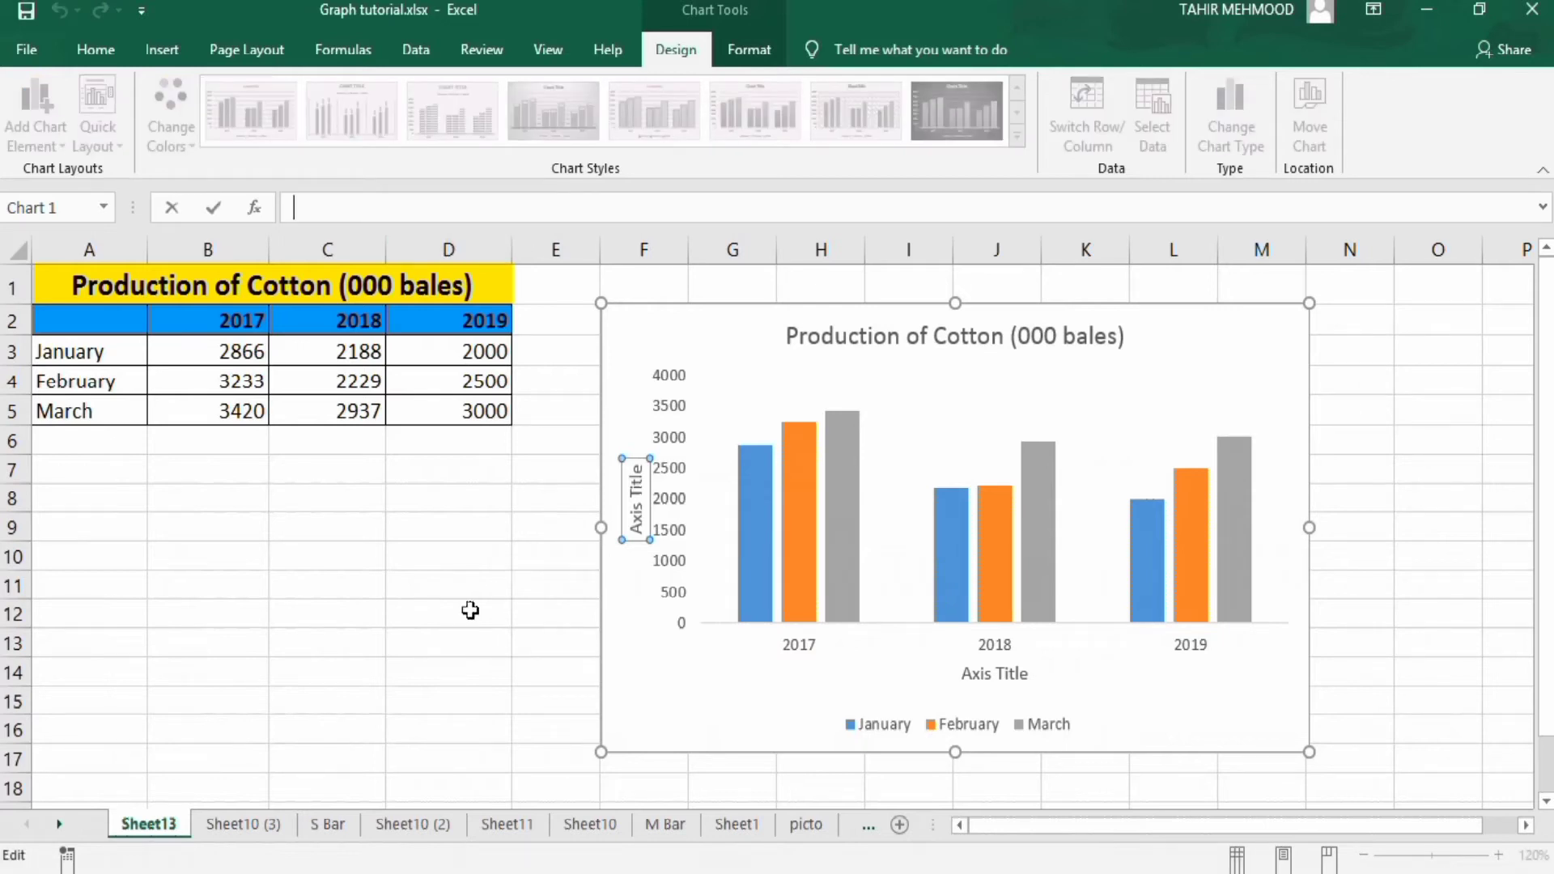
{"action": "type", "text": "Production (000 bales)"}
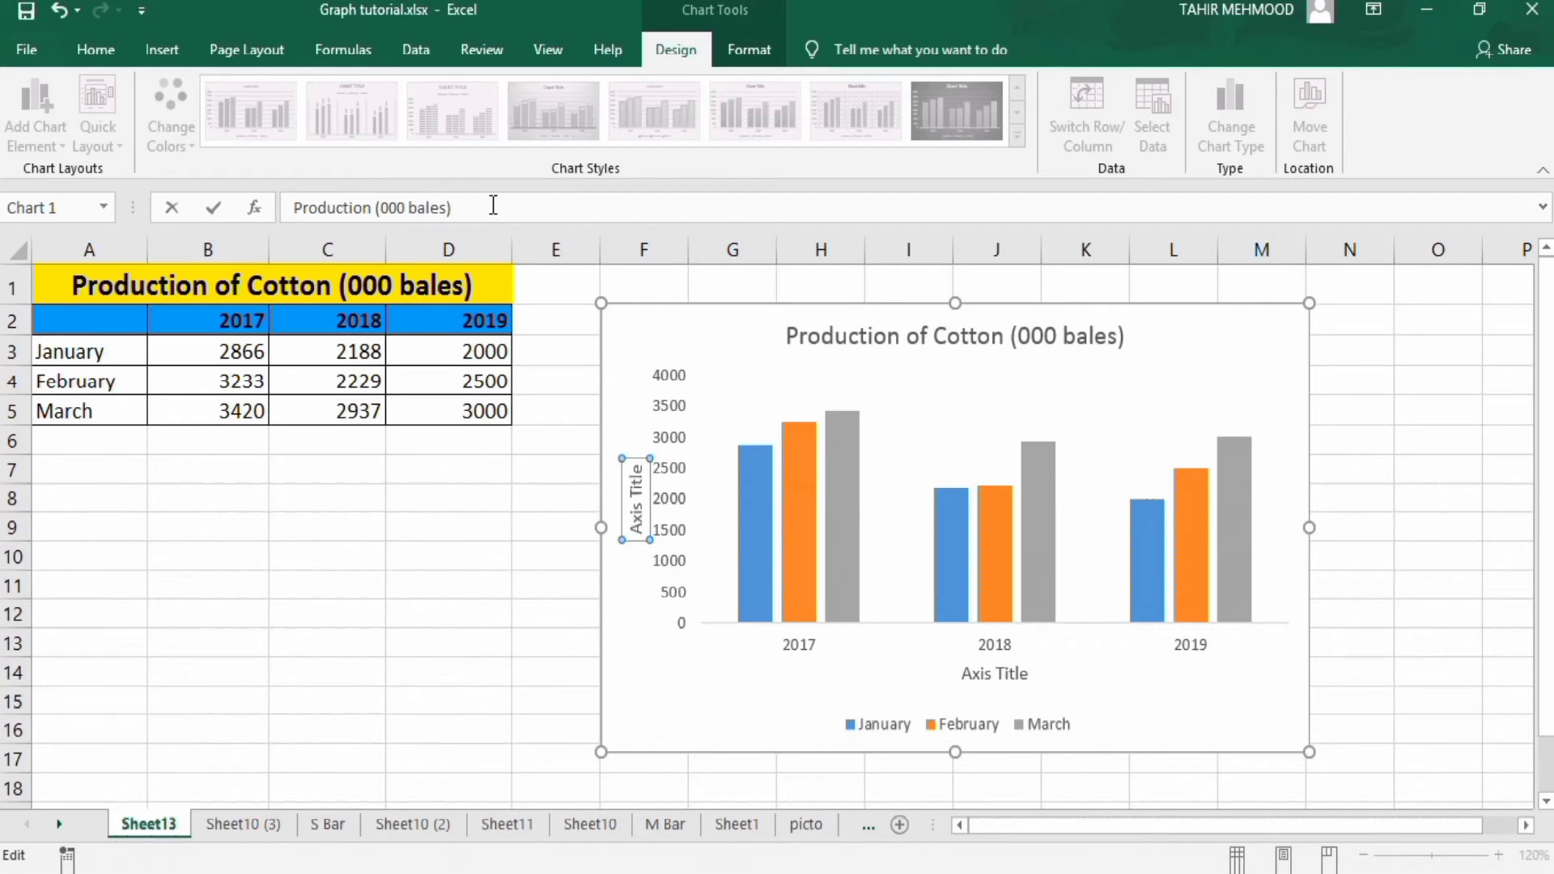
{"action": "key", "text": "Return"}
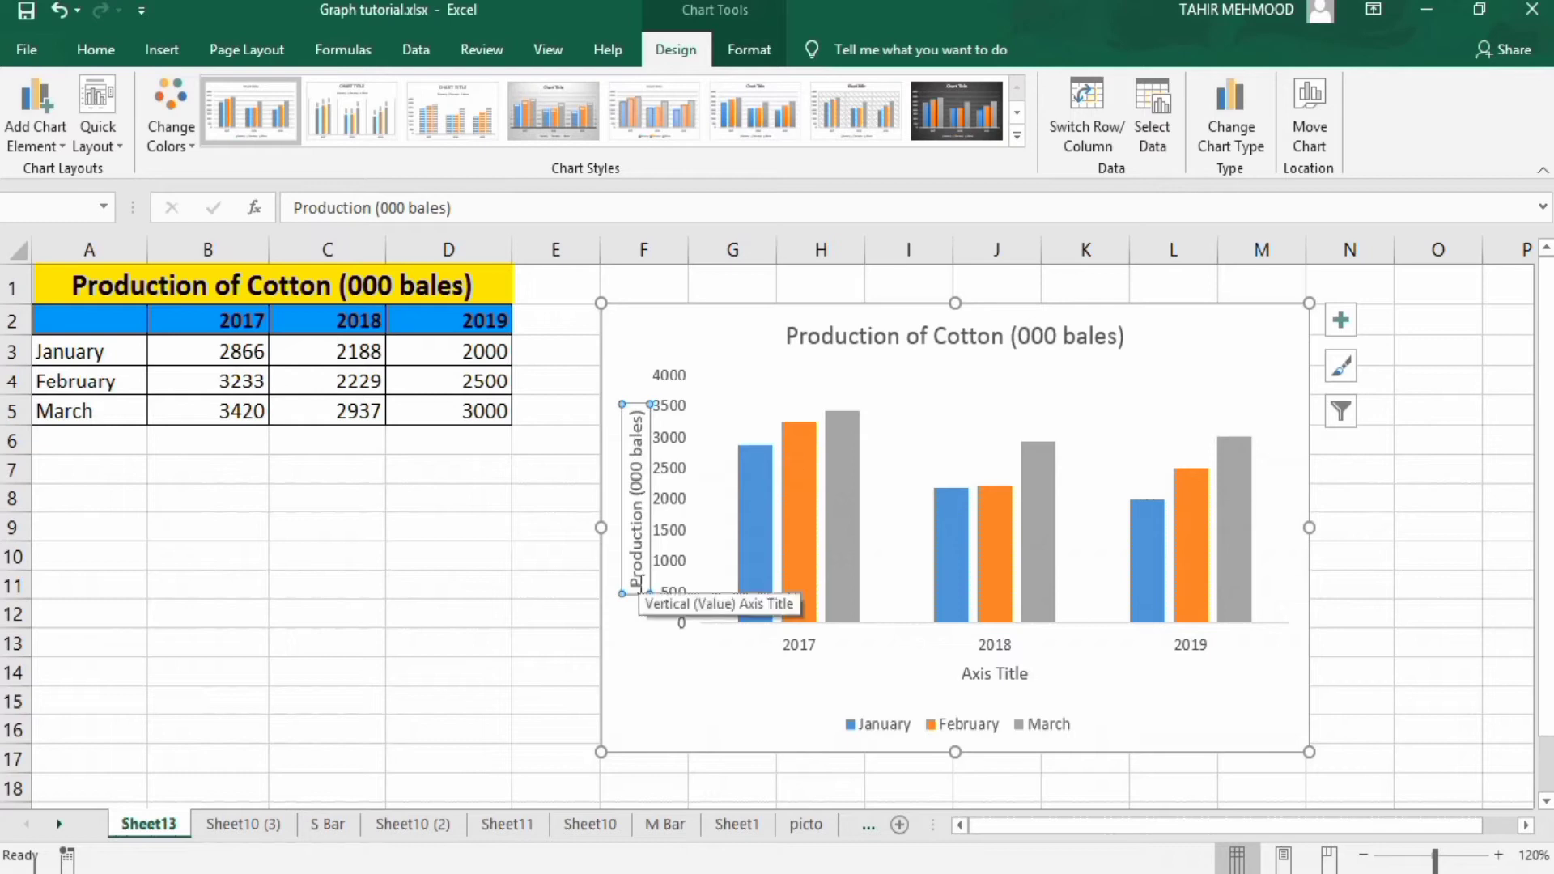
Set the horizontal axis title to "Month"
{"action": "left_click", "coordinate": [973, 677]}
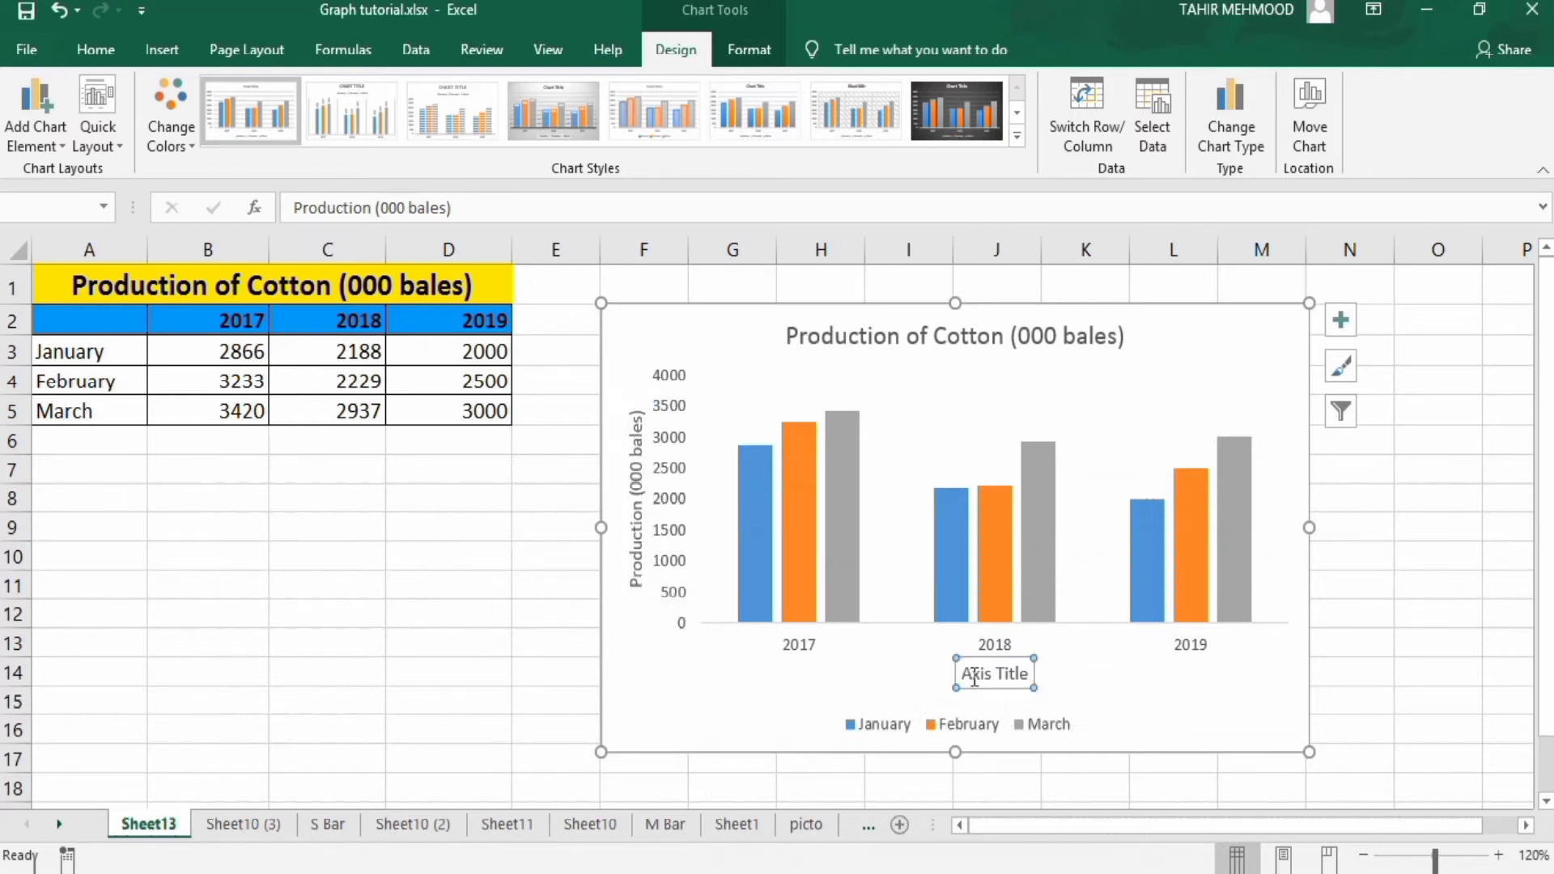
{"action": "left_click", "coordinate": [434, 201]}
{"action": "type", "text": "Month"}
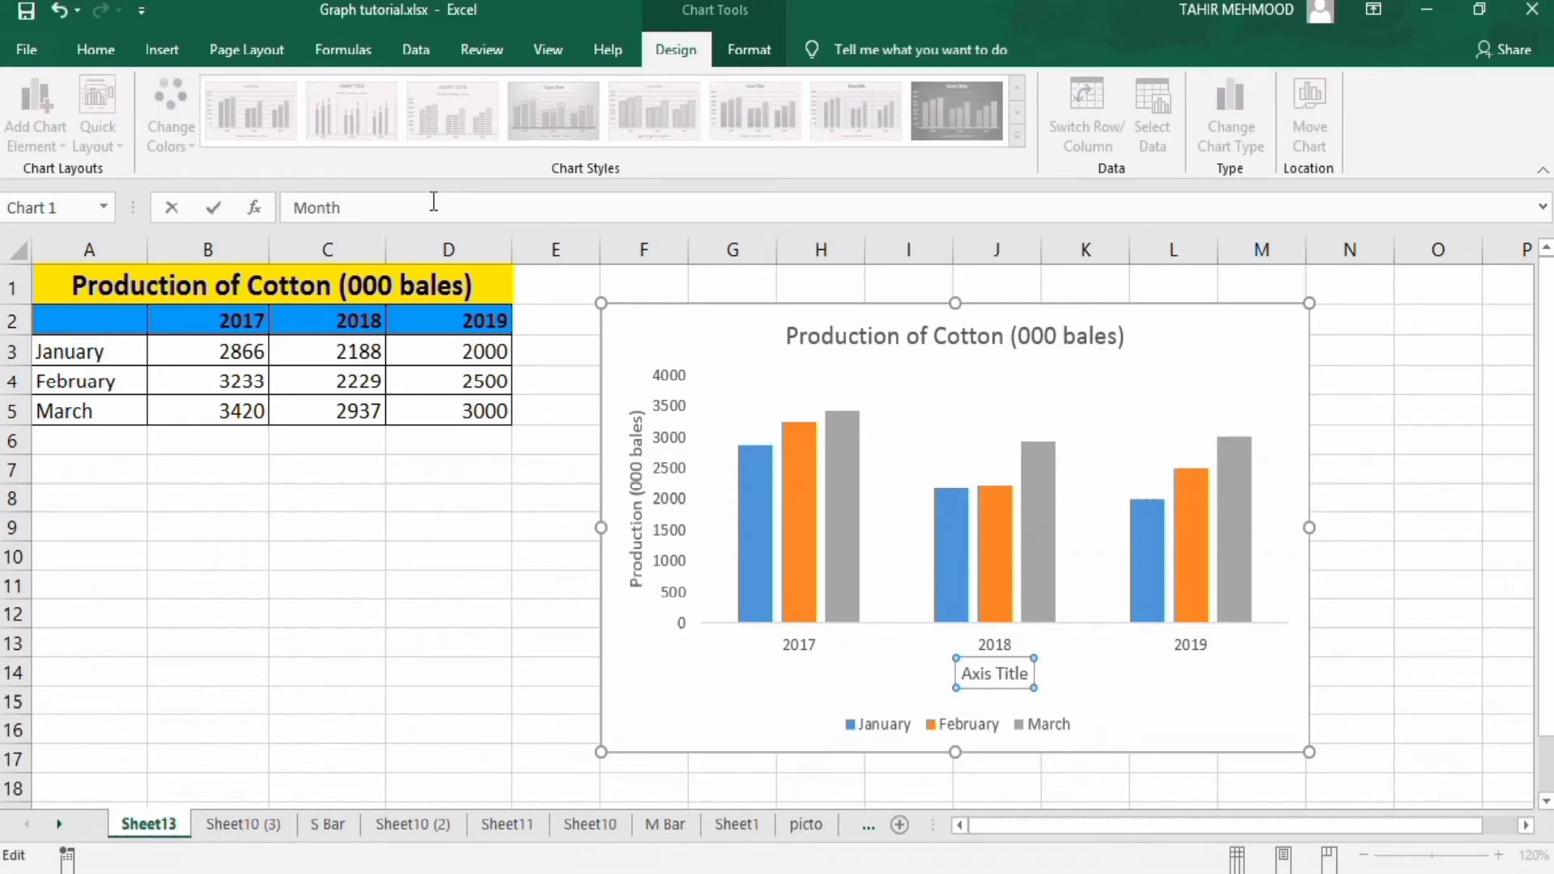
{"action": "key", "text": "Return"}
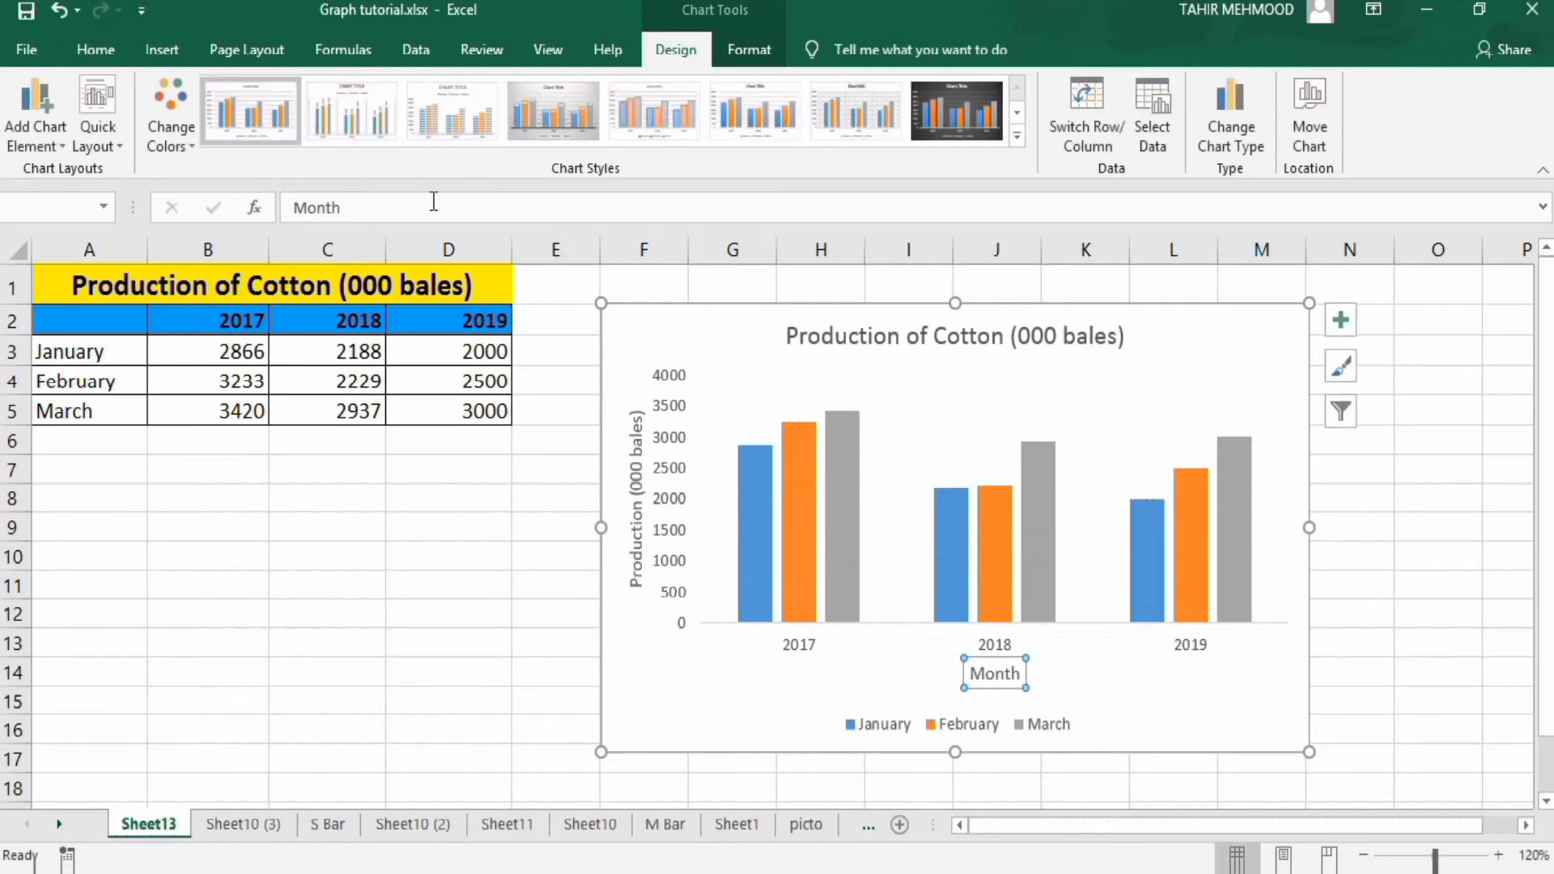
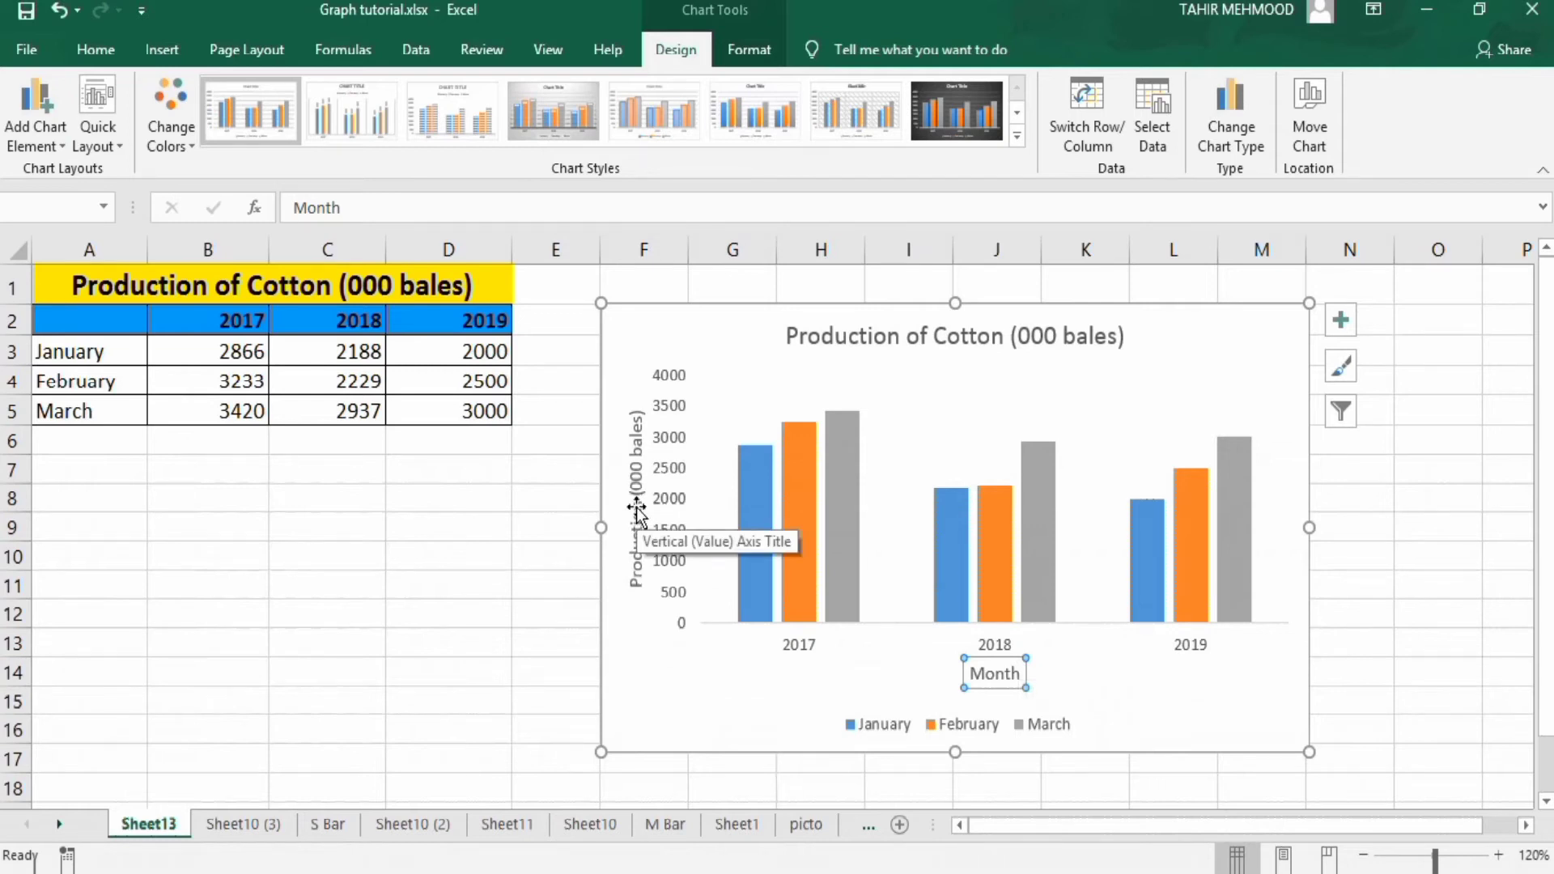
Format the vertical axis title as 12-point, black, bold text
{"action": "left_click", "coordinate": [636, 463]}
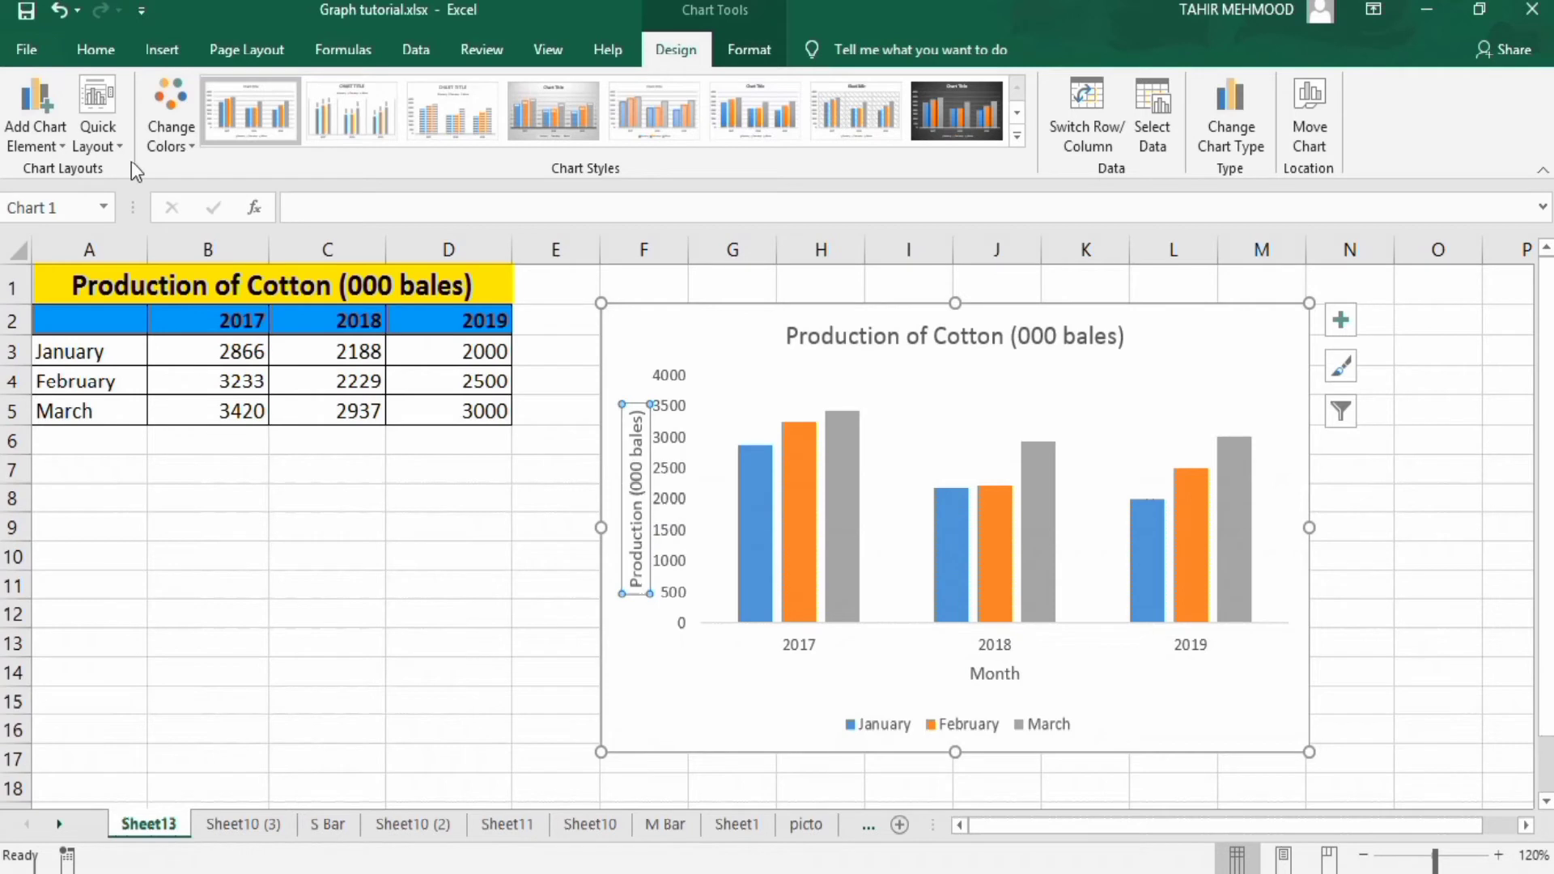
{"action": "left_click", "coordinate": [101, 52]}
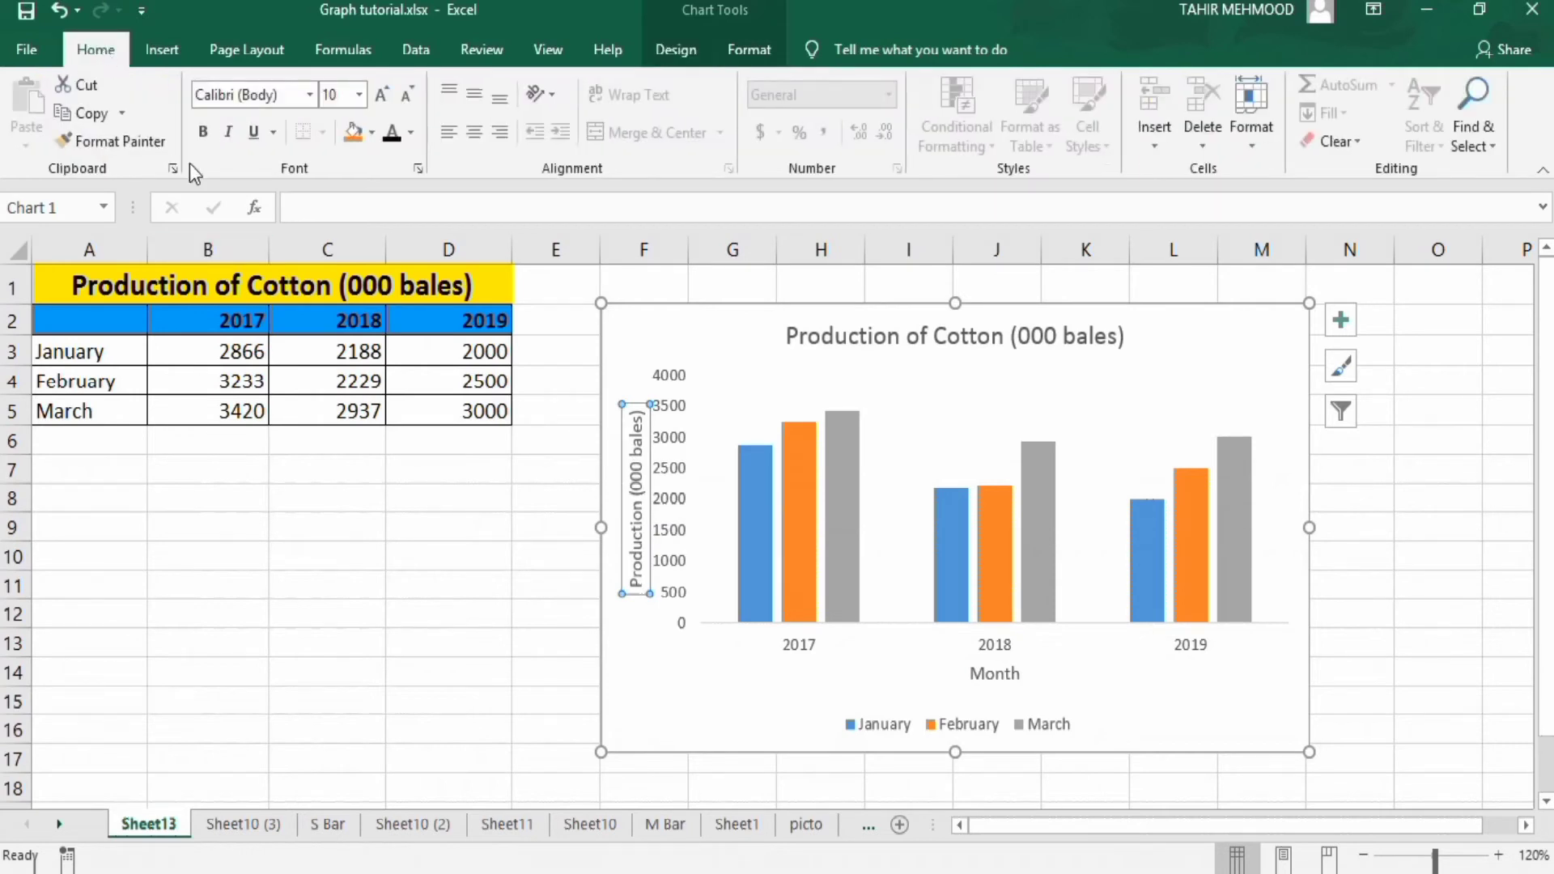
{"action": "left_click", "coordinate": [361, 95]}
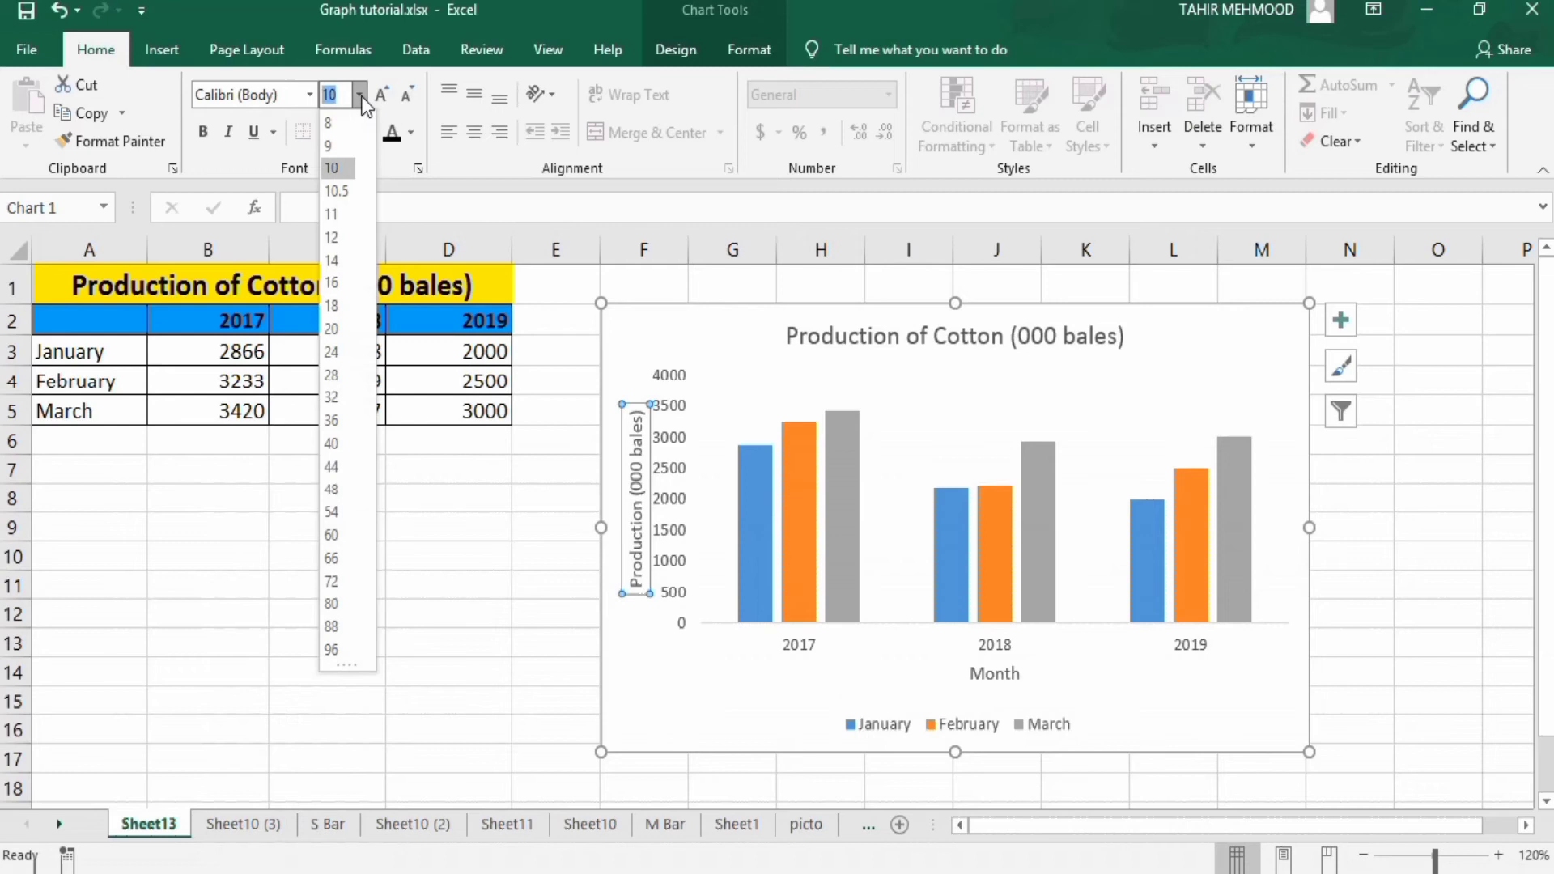
{"action": "left_click", "coordinate": [335, 238]}
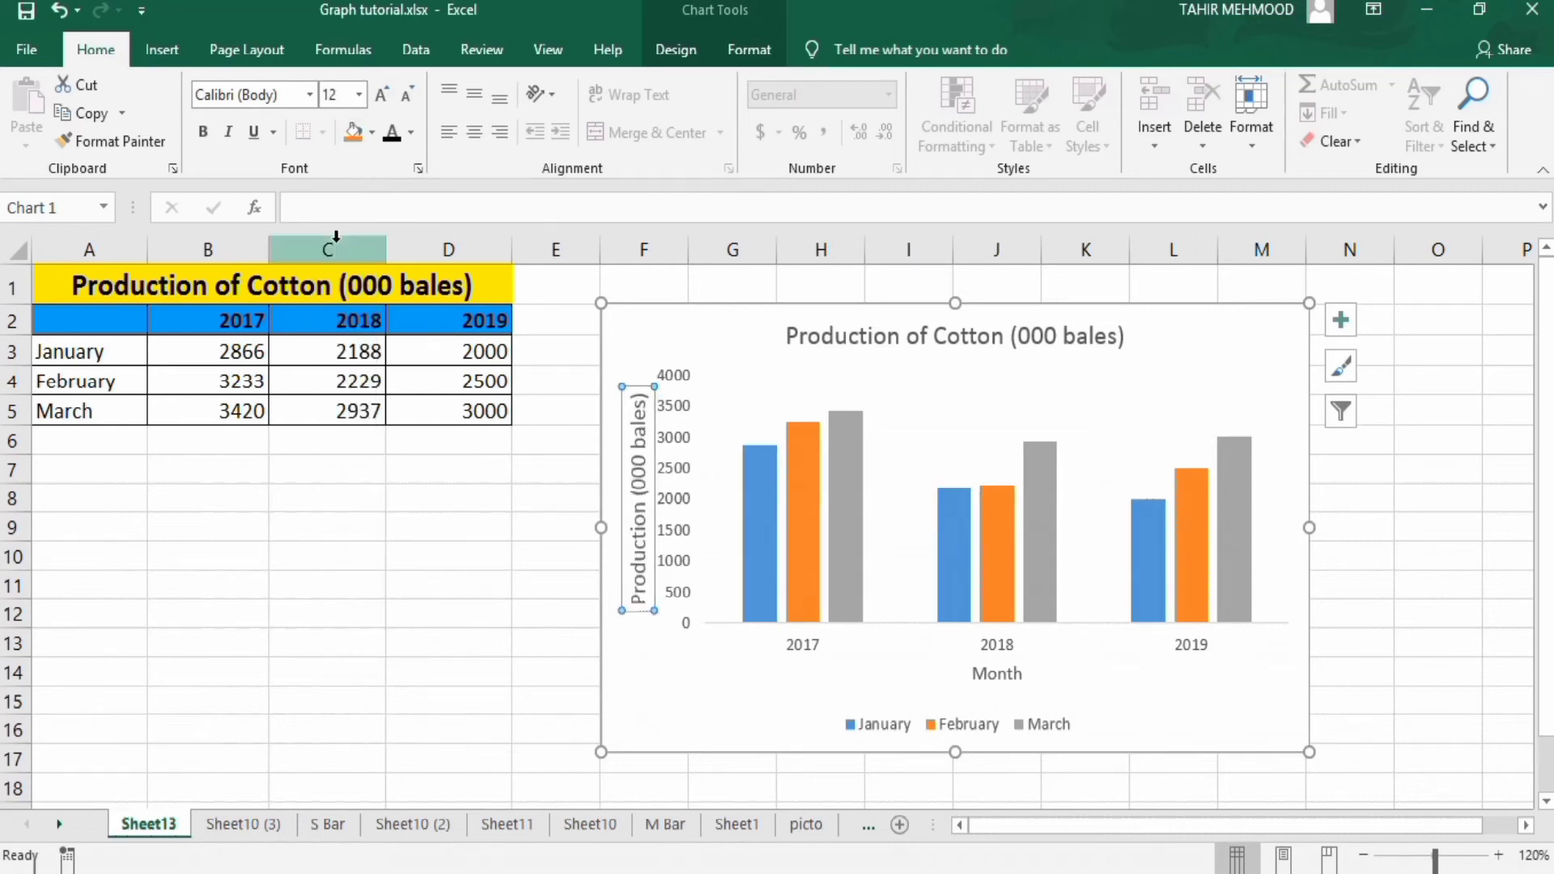
{"action": "left_click", "coordinate": [411, 139]}
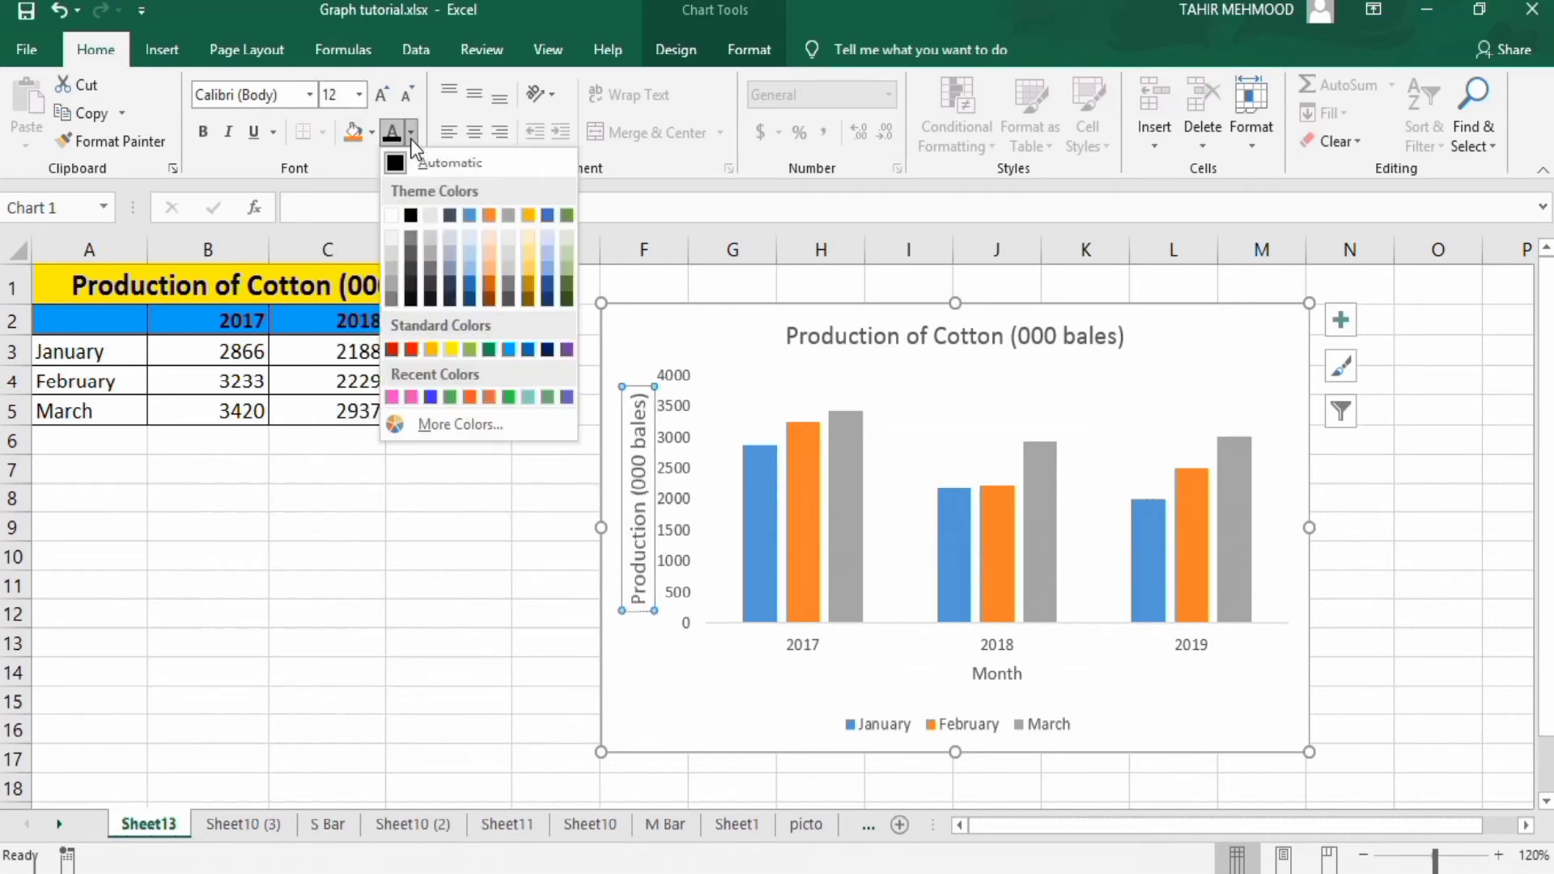
{"action": "left_click", "coordinate": [413, 214]}
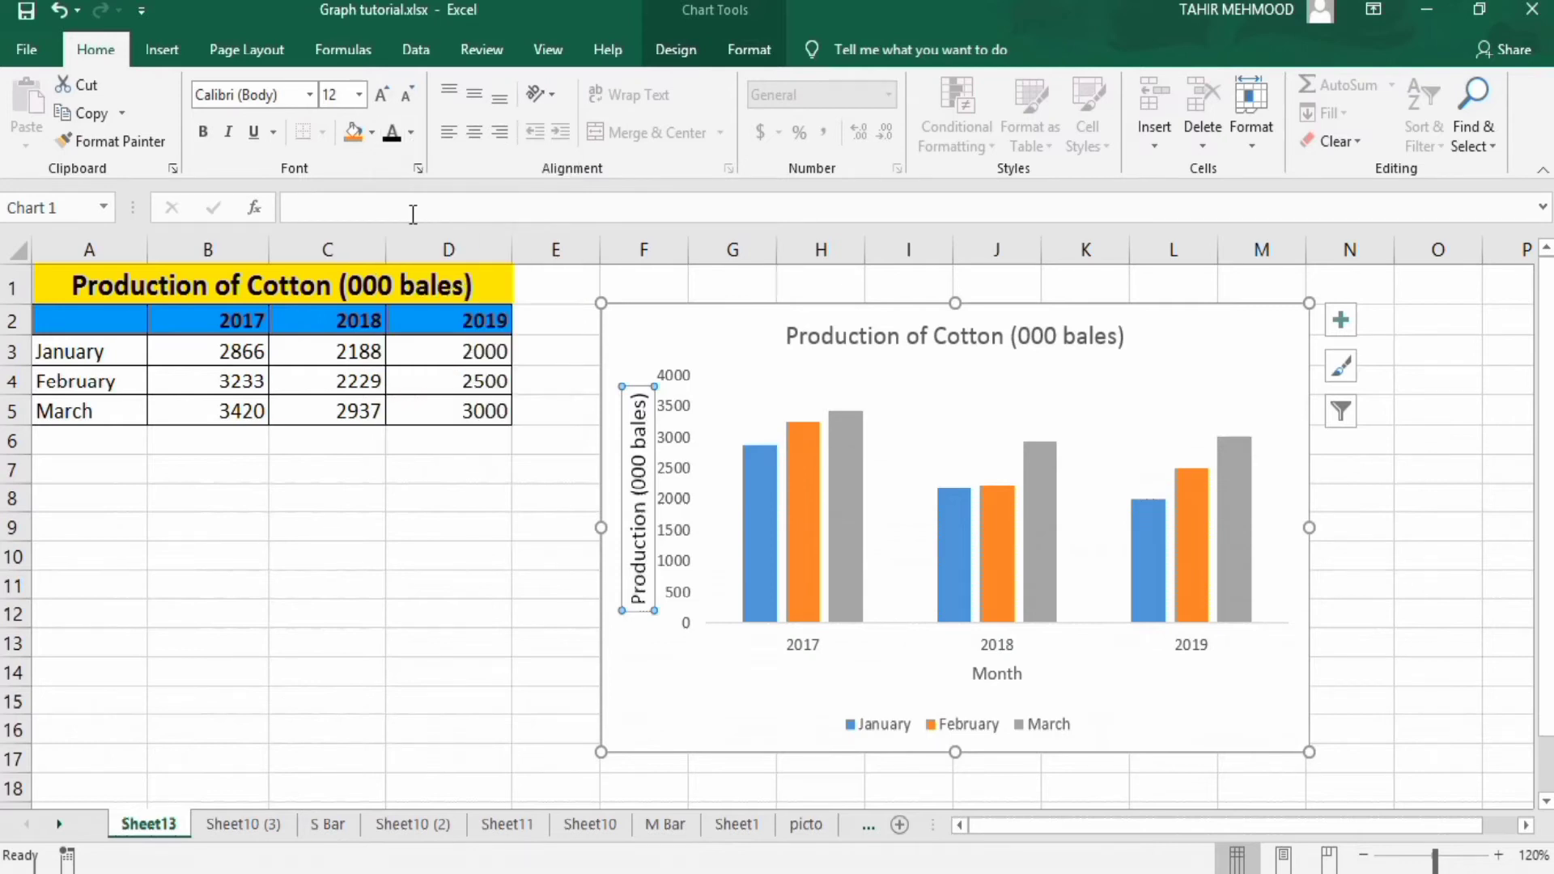
{"action": "left_click", "coordinate": [204, 135]}
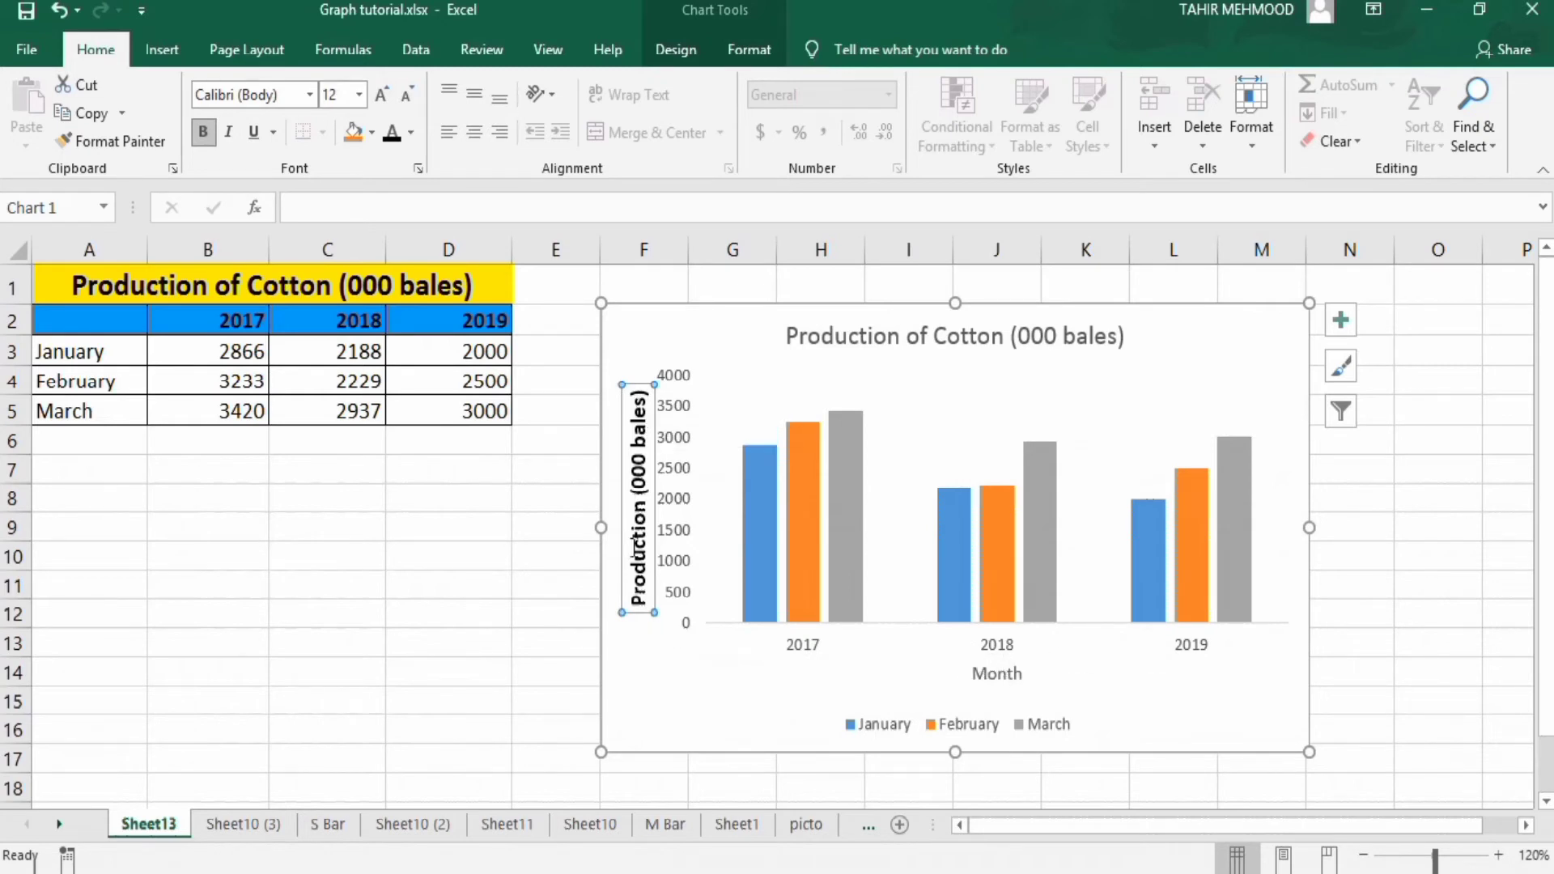
Copy the vertical axis title's formatting onto both axes' labels, the horizontal axis title, the legend and the chart title with Format Painter
{"action": "left_click", "coordinate": [124, 136]}
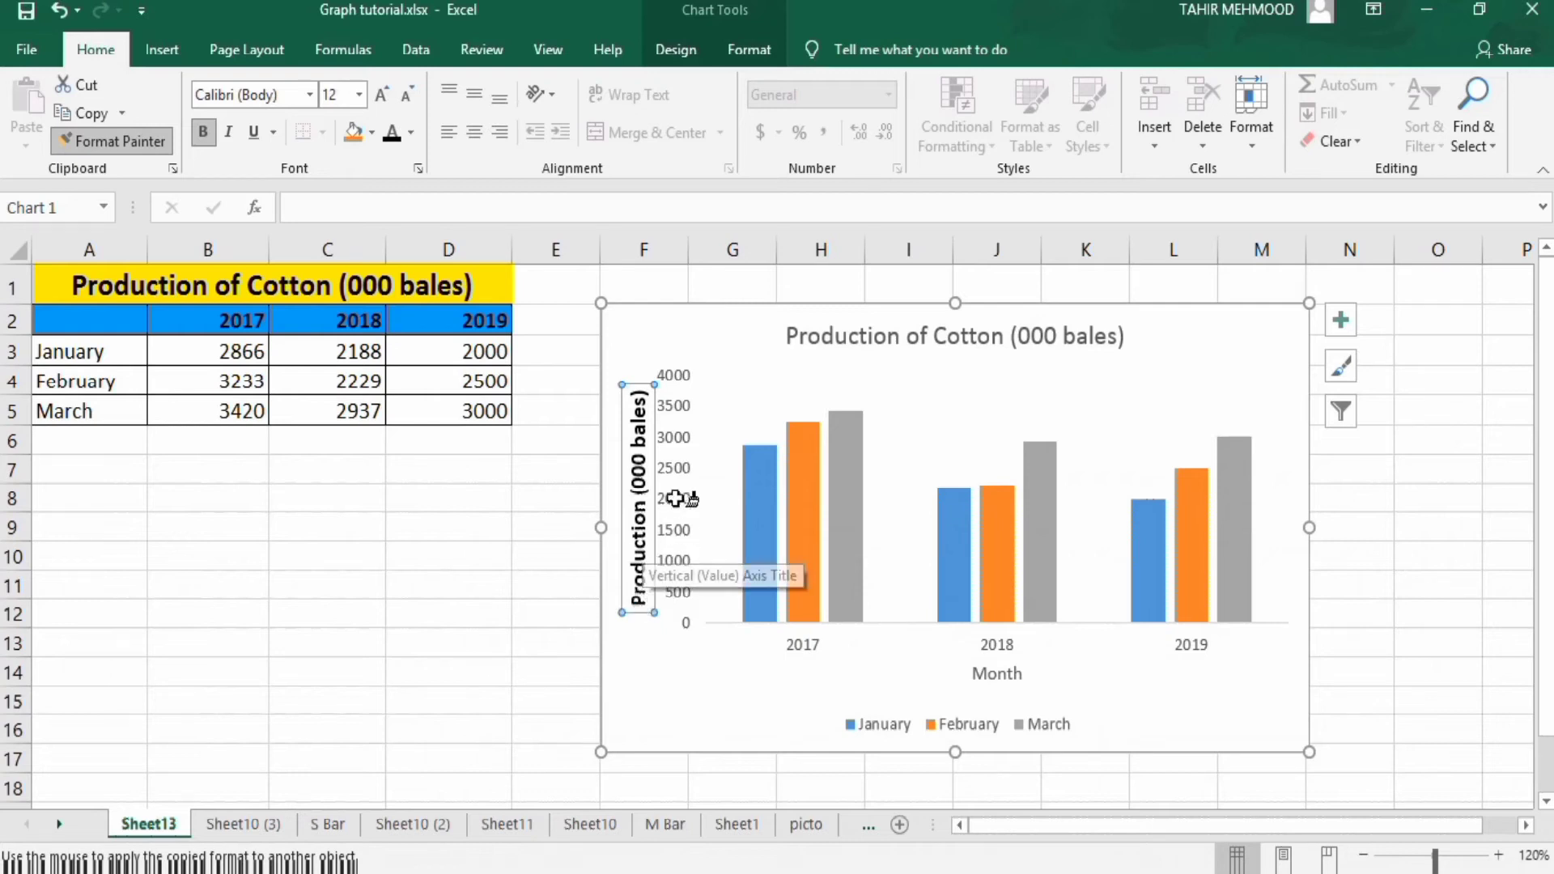
{"action": "left_click", "coordinate": [674, 415]}
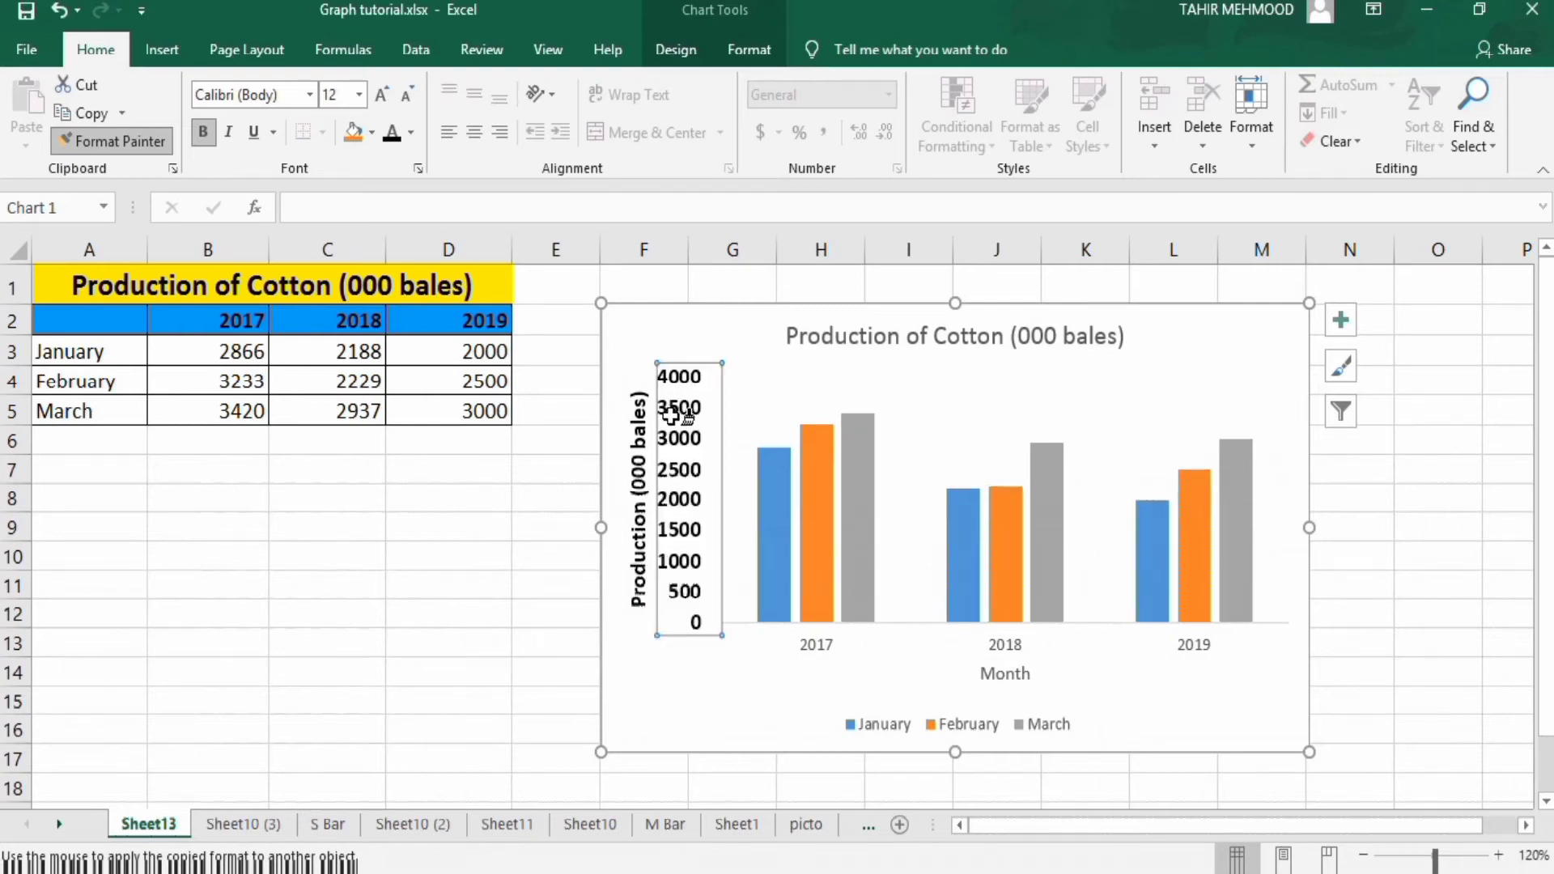
{"action": "left_click", "coordinate": [812, 650]}
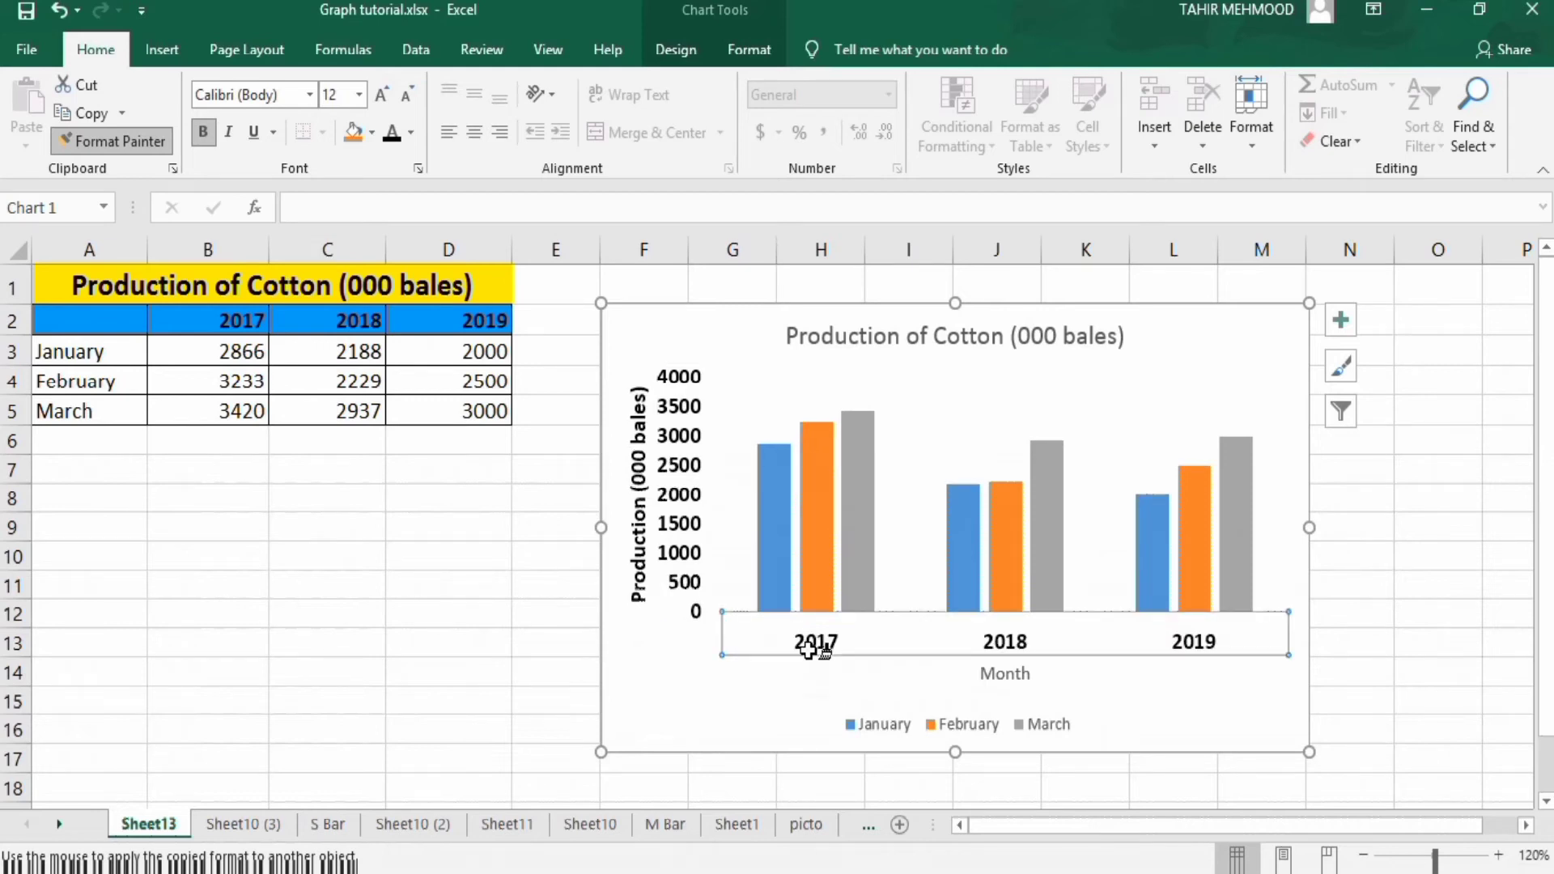
{"action": "left_click", "coordinate": [1002, 676]}
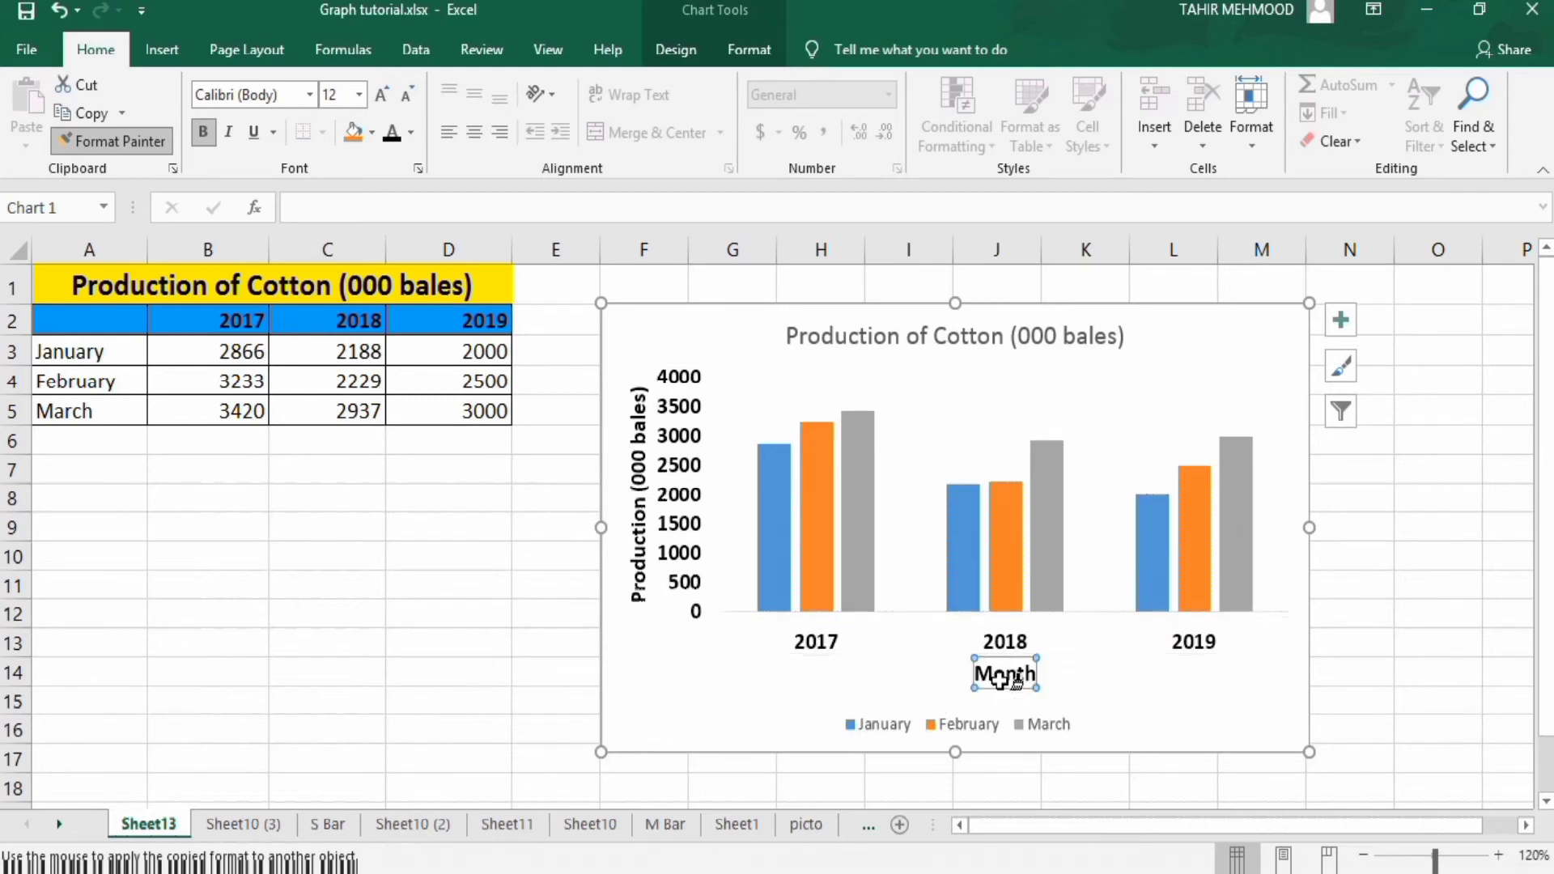
{"action": "left_click", "coordinate": [950, 731]}
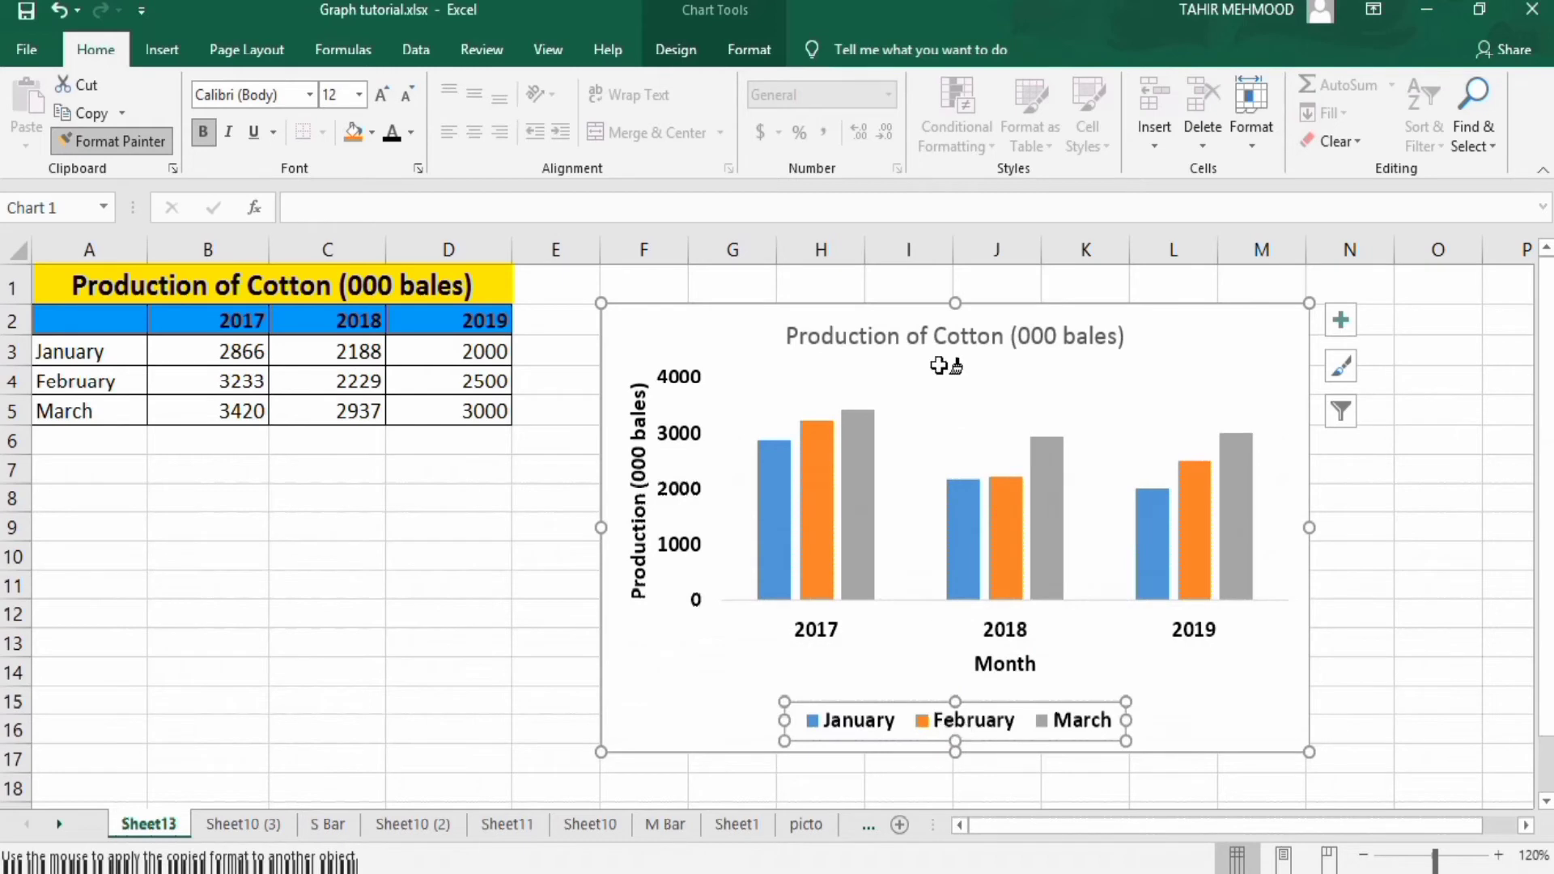
{"action": "left_click", "coordinate": [937, 341]}
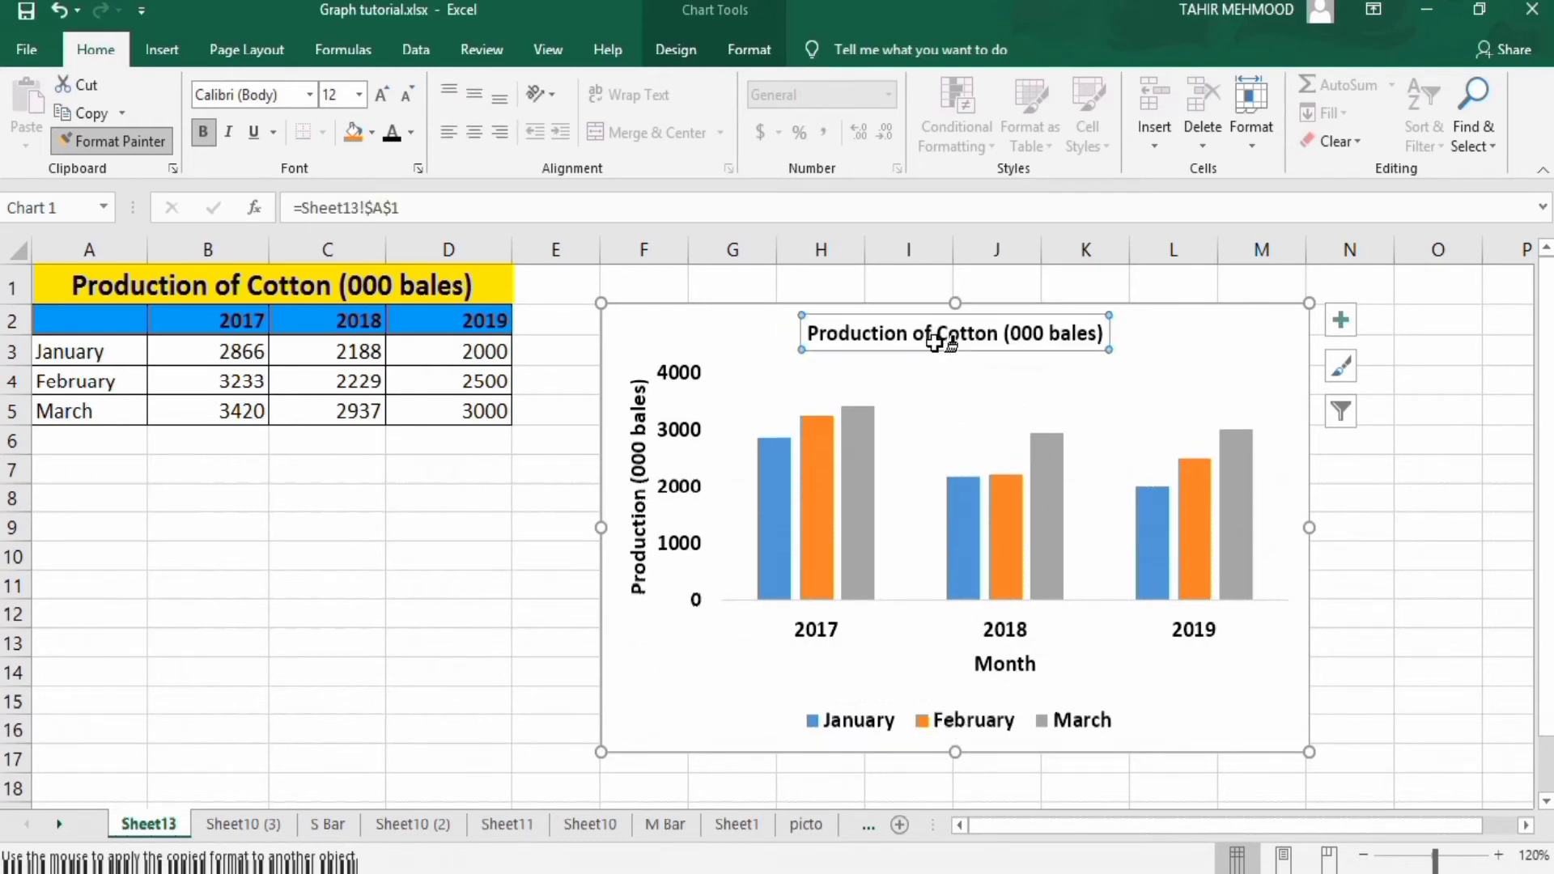
Set the chart title's font size to 18 and turn off Format Painter
{"action": "left_click", "coordinate": [358, 95]}
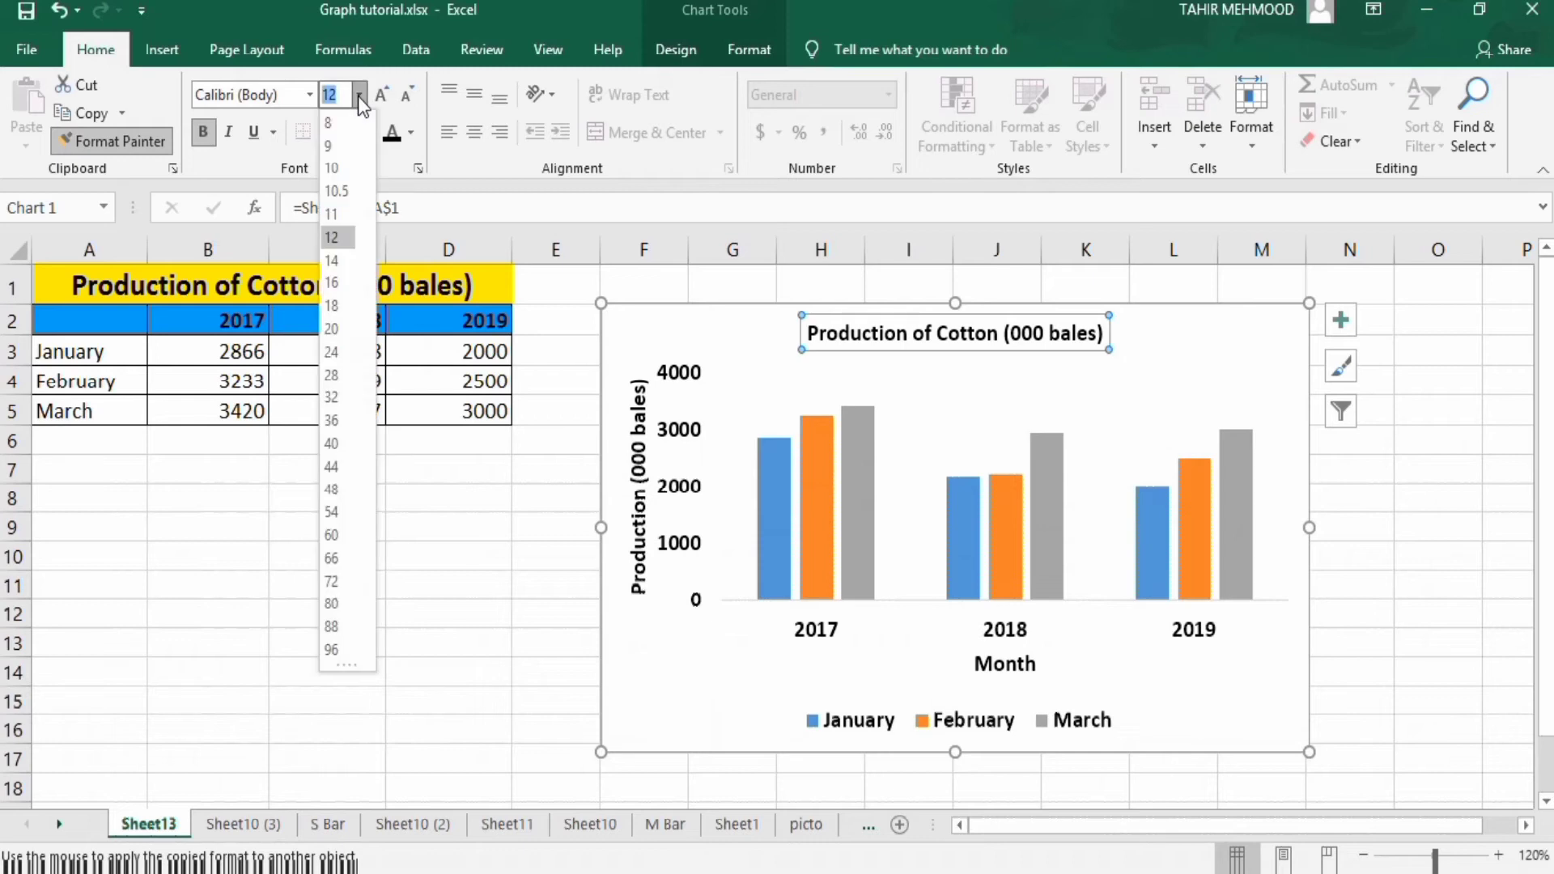
{"action": "left_click", "coordinate": [338, 306]}
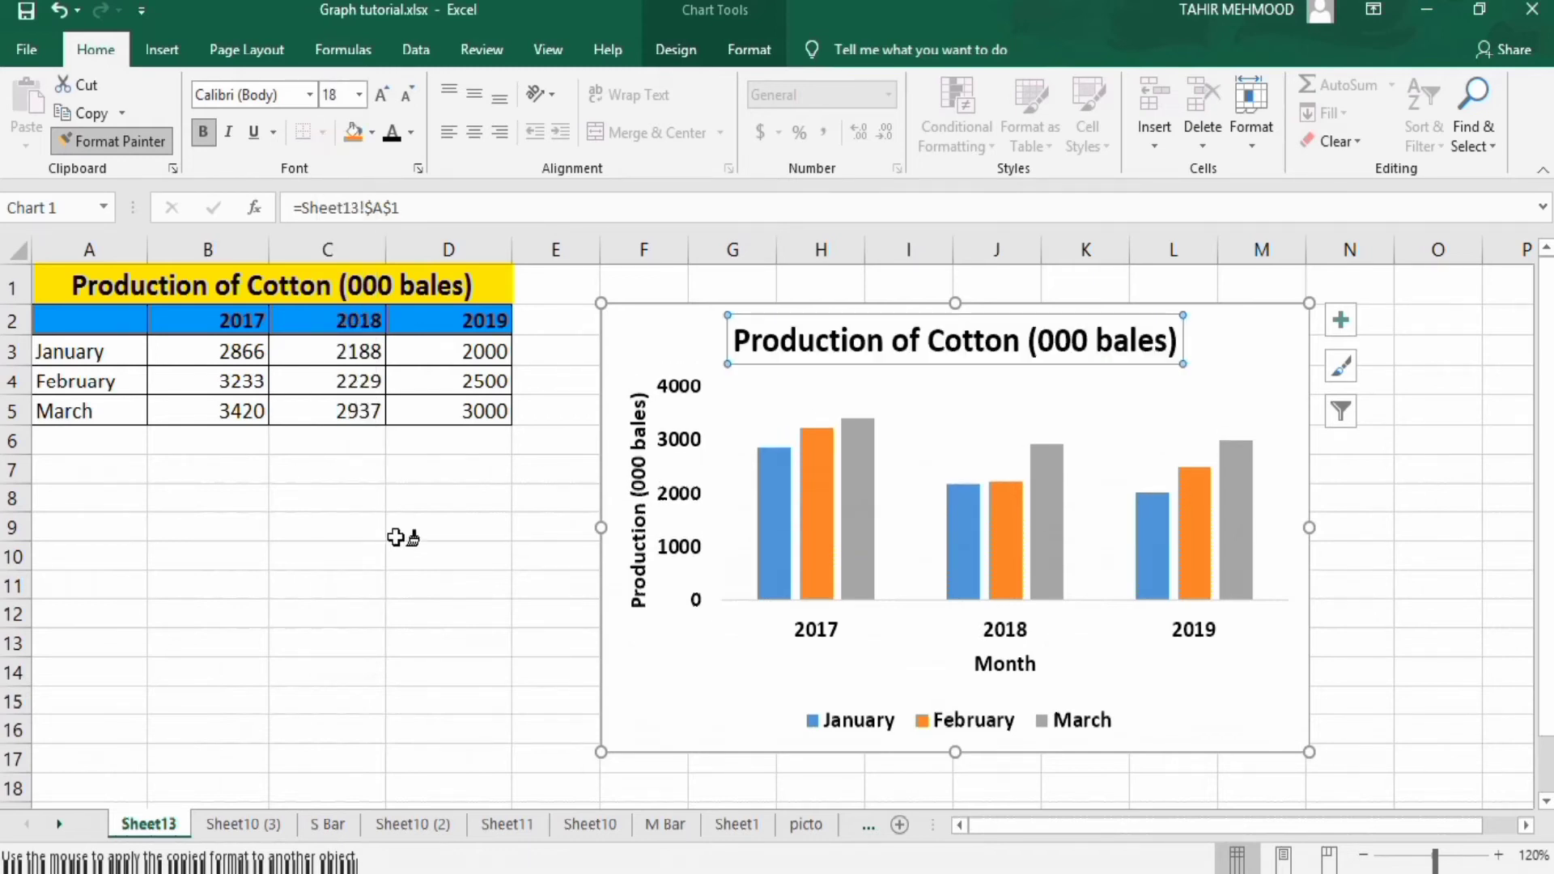
{"action": "key", "text": "Escape"}
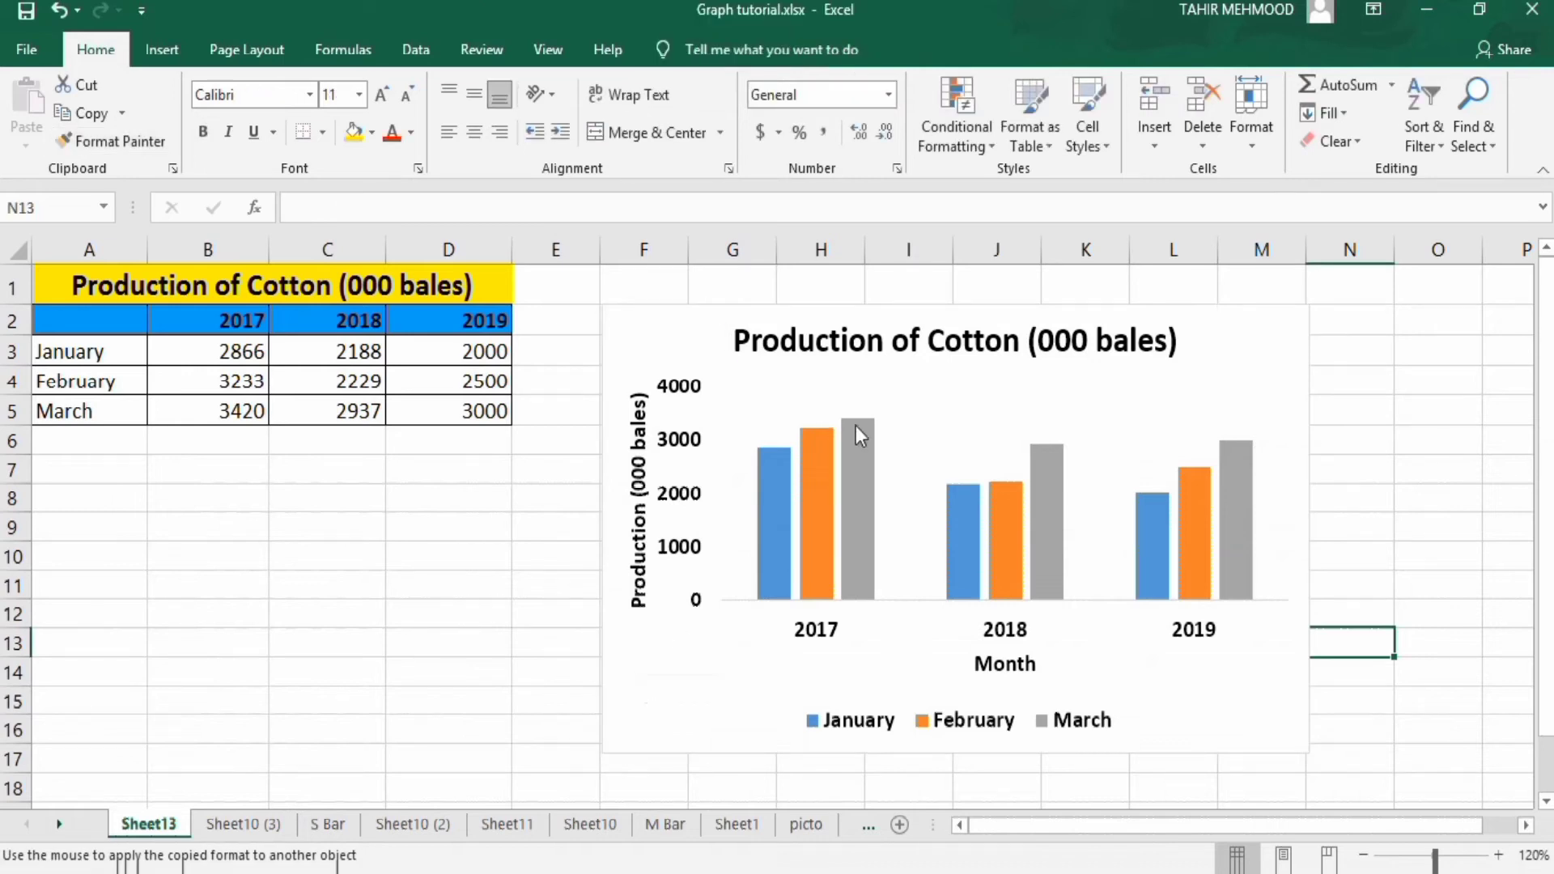
Open the vertical axis formatting options and set the axis's minimum bound to 1000
{"action": "mouse_move", "coordinate": [857, 425]}
{"action": "mouse_move", "coordinate": [761, 554]}
{"action": "mouse_move", "coordinate": [810, 598]}
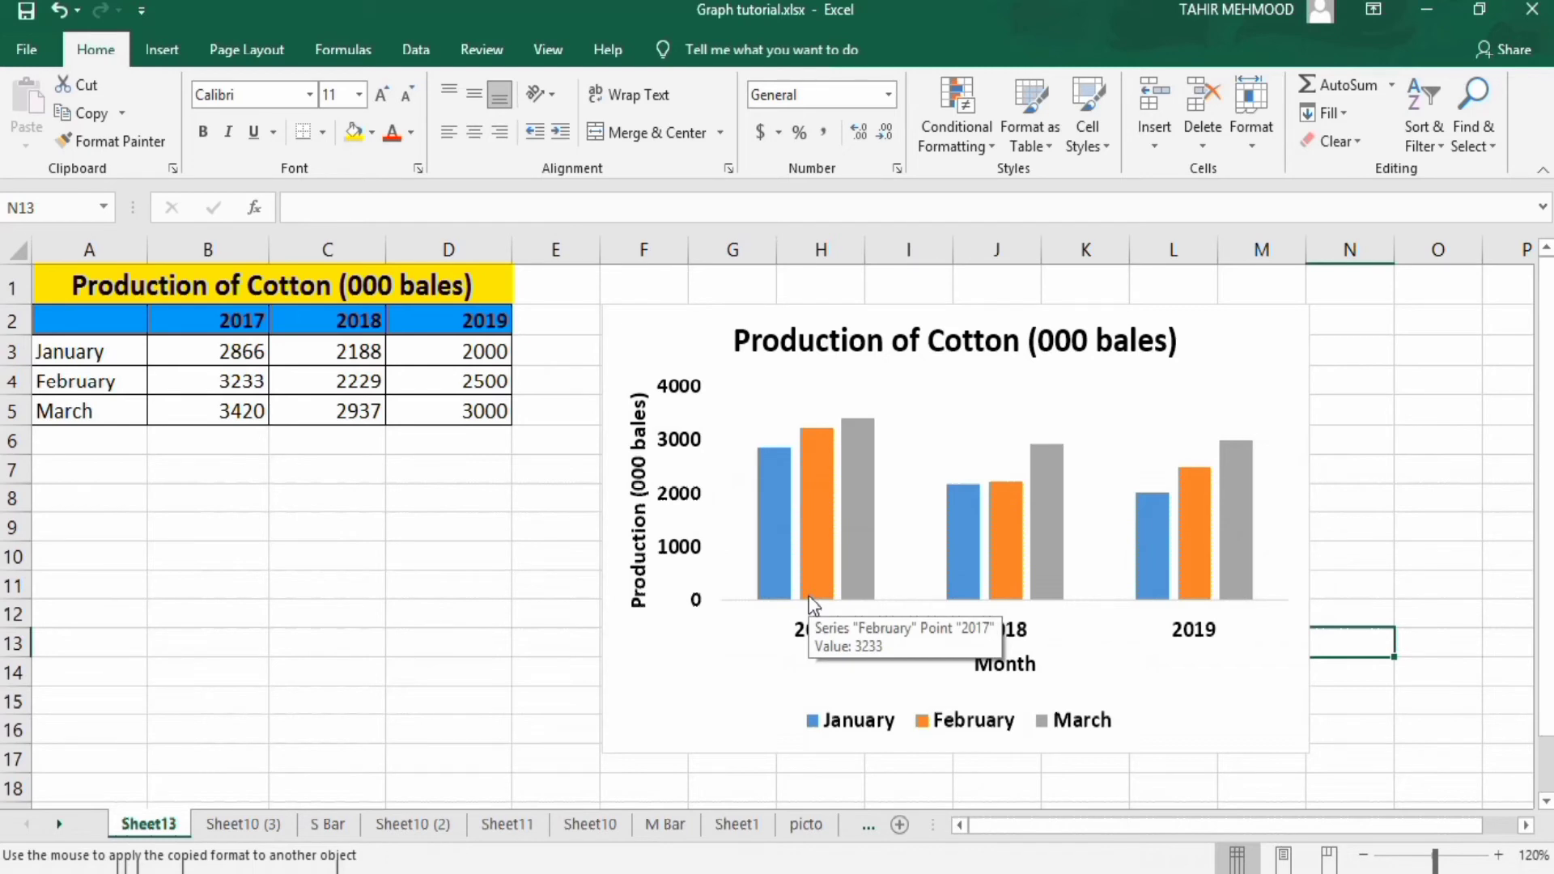
{"action": "left_click", "coordinate": [684, 498]}
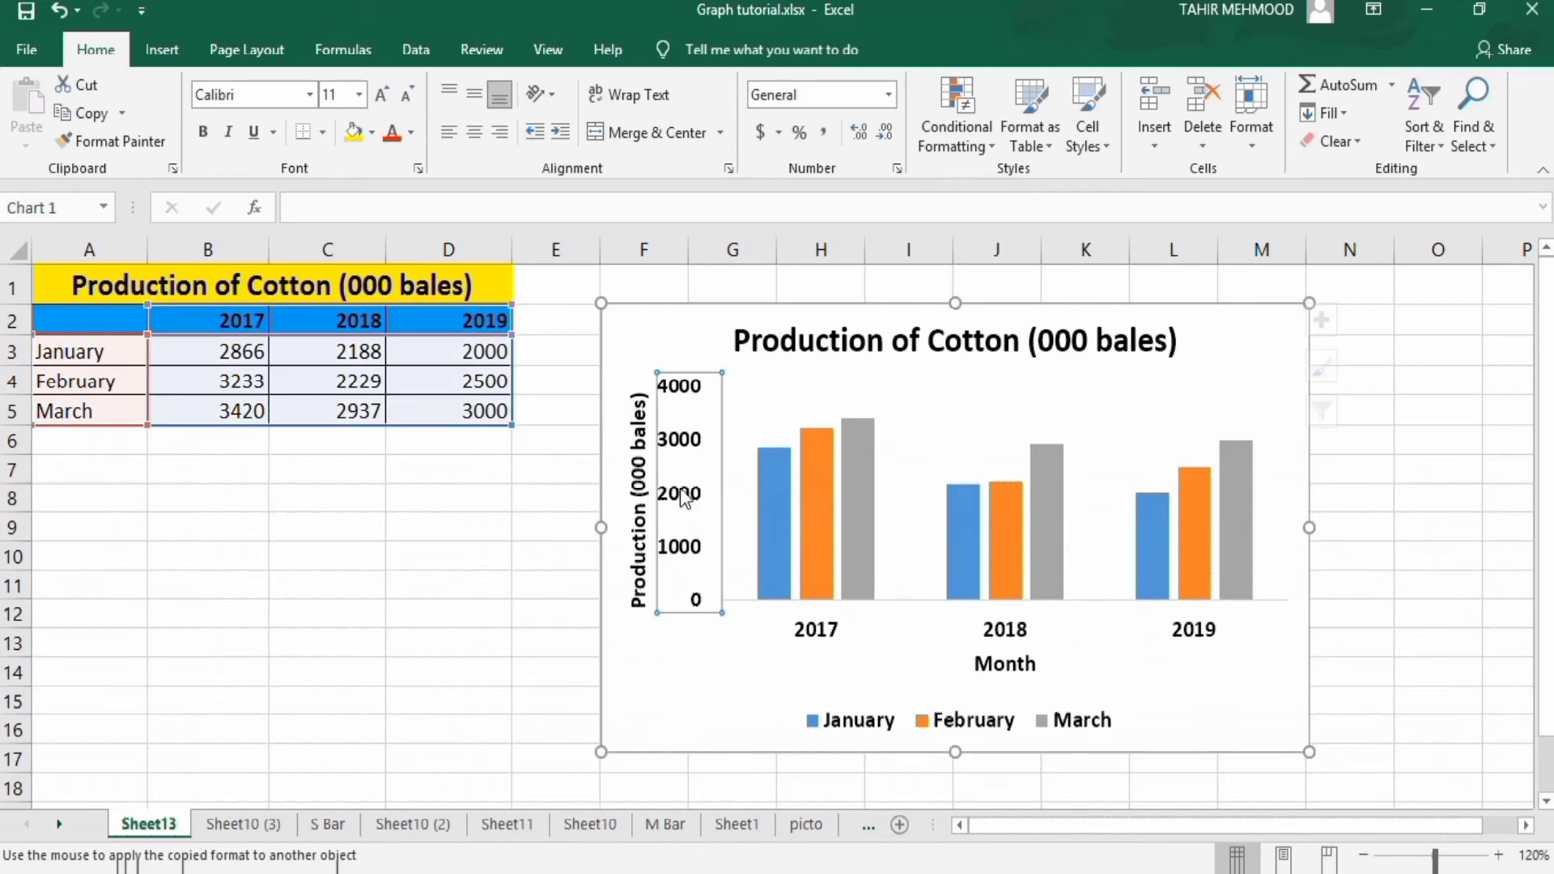
{"action": "right_click", "coordinate": [684, 498]}
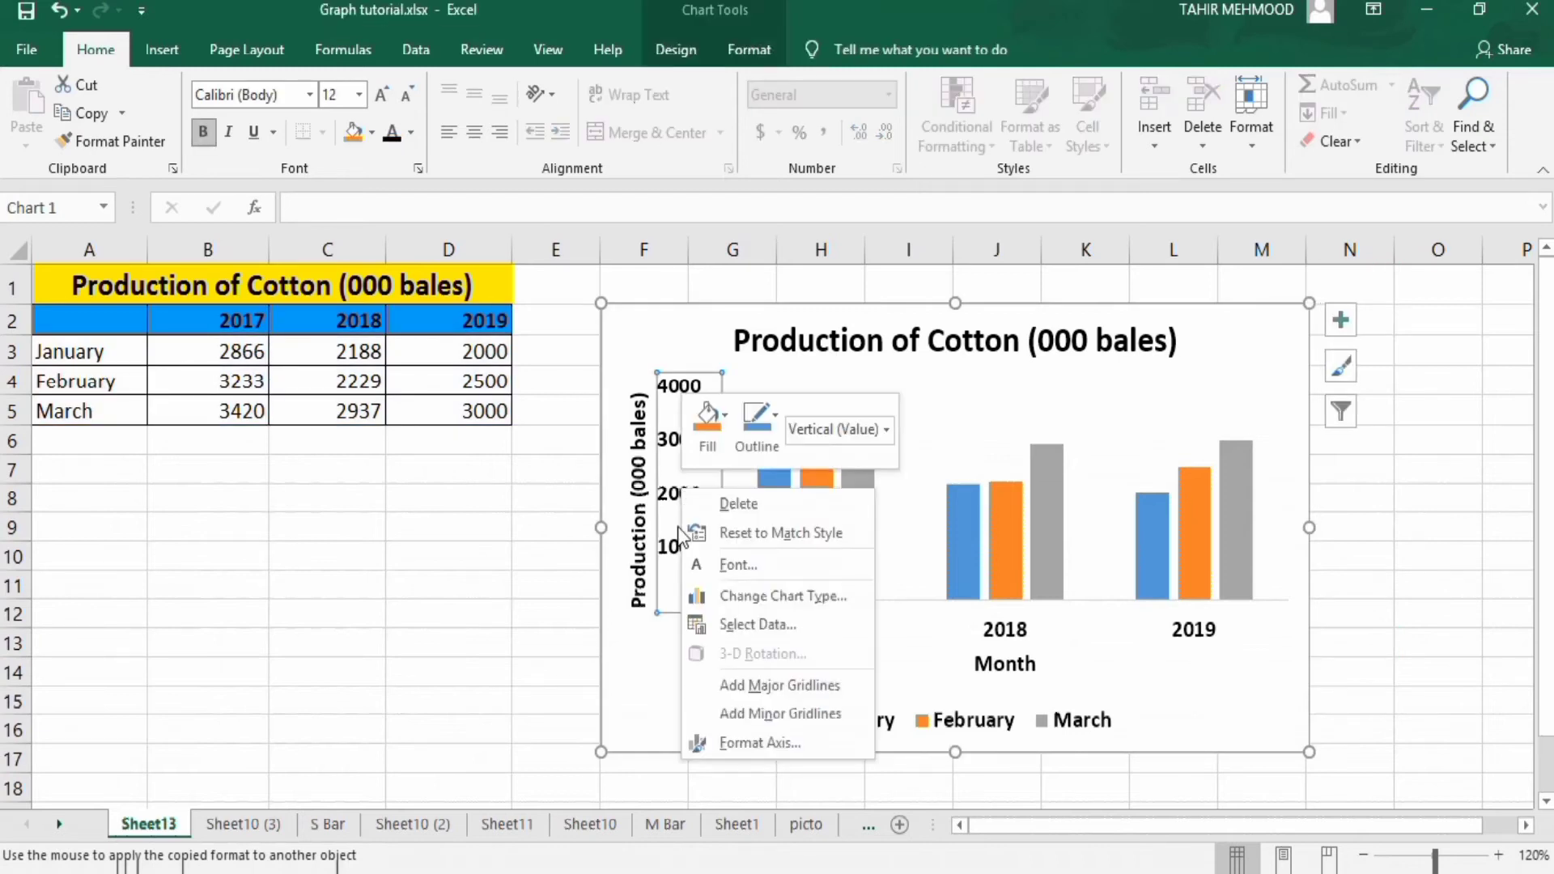
{"action": "left_click", "coordinate": [735, 743]}
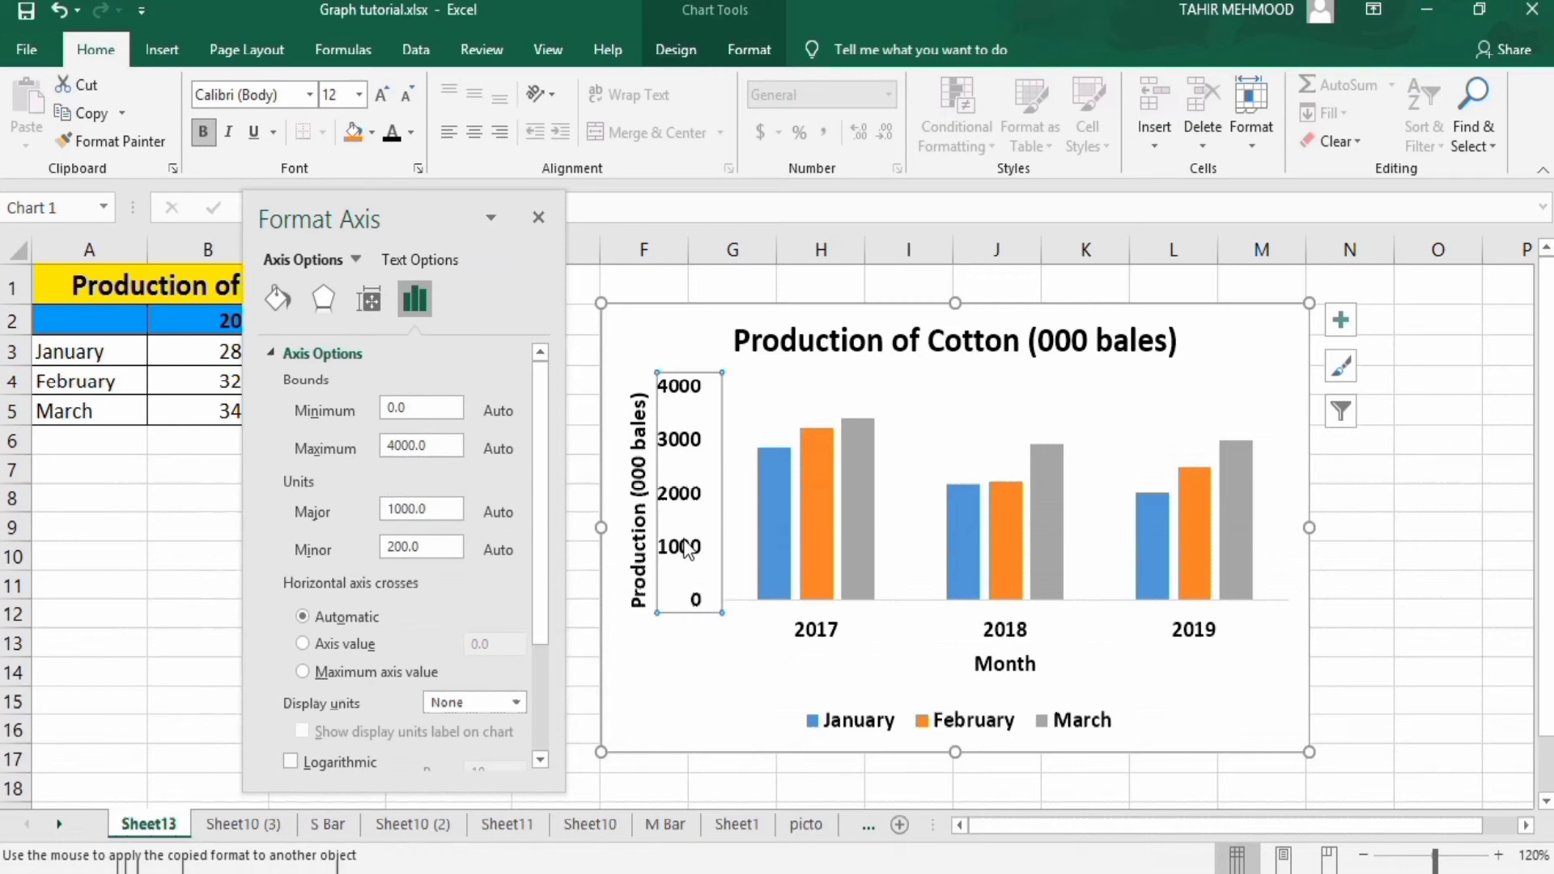
{"action": "double_click", "coordinate": [392, 408]}
{"action": "type", "text": "100"}
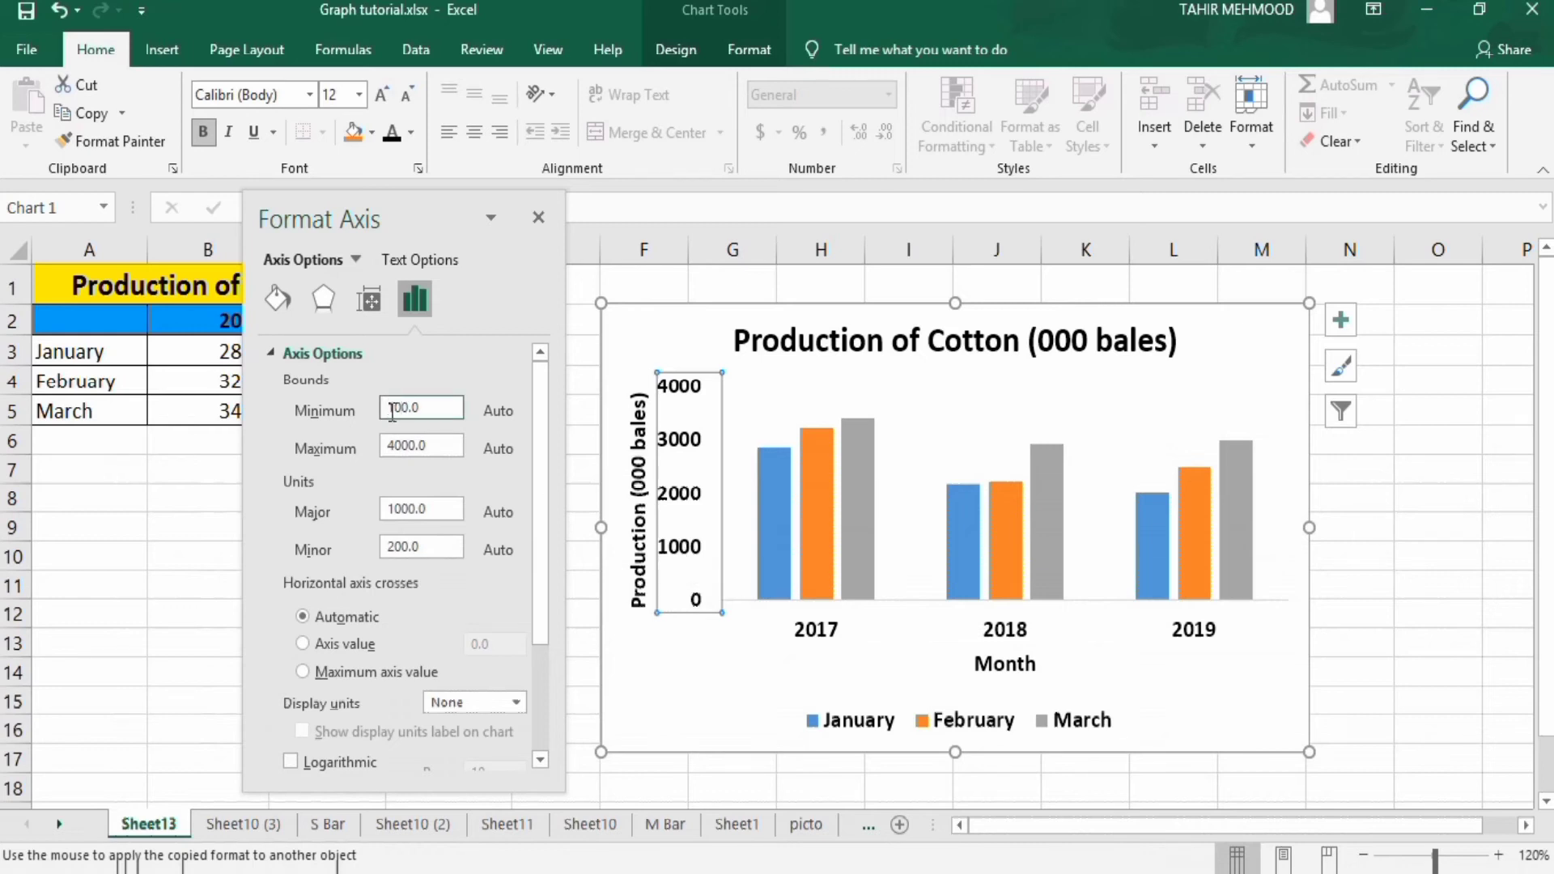
{"action": "type", "text": "0"}
{"action": "left_click", "coordinate": [404, 443]}
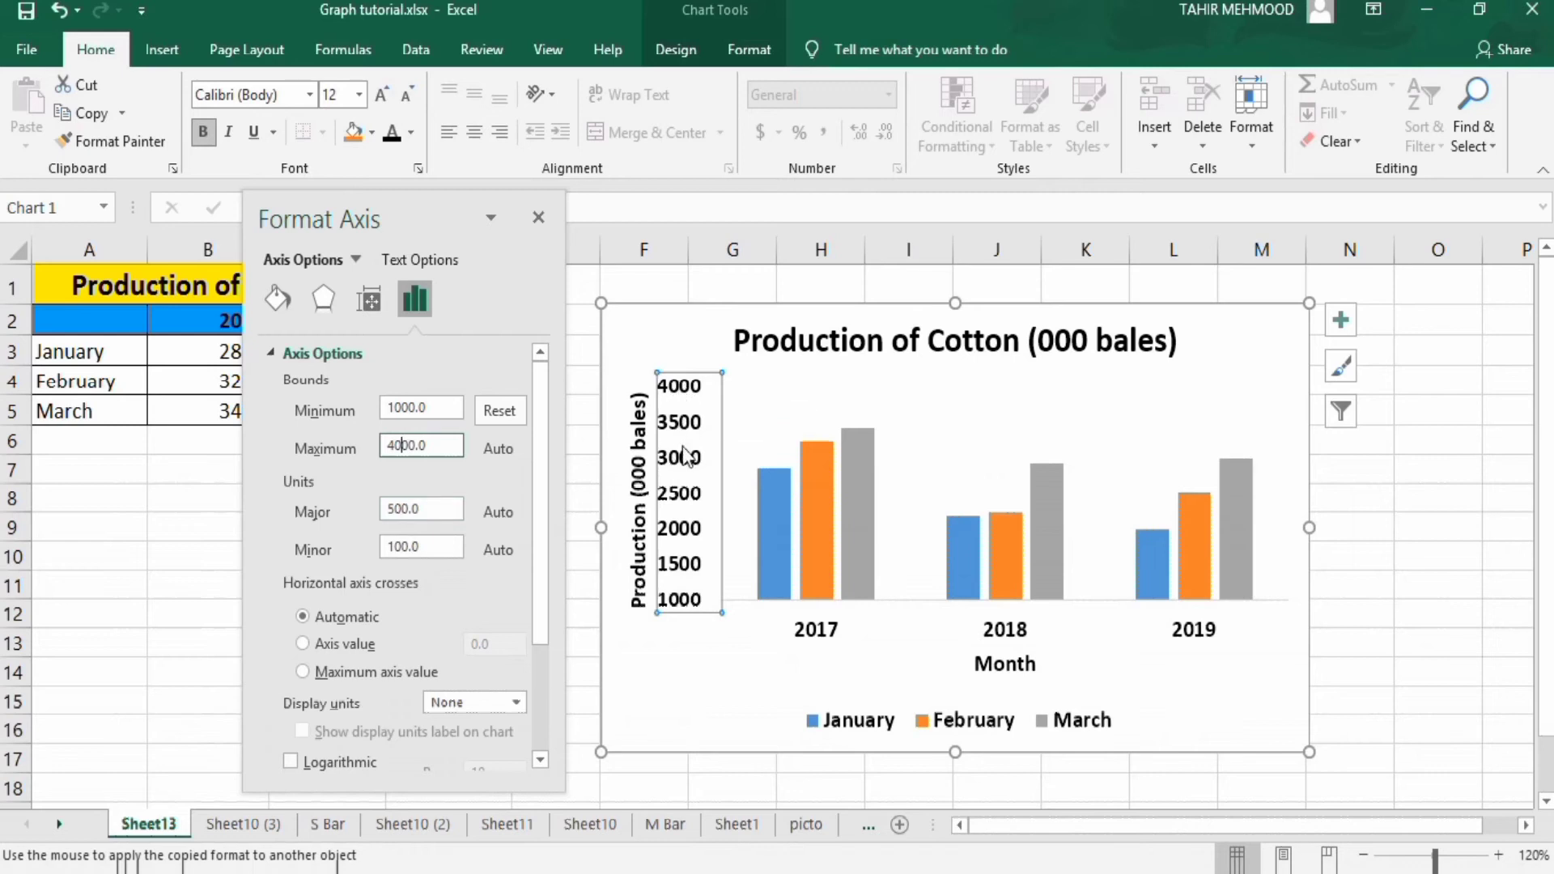
Set the vertical axis's major unit to 1000 and its minor unit to 200
{"action": "left_click", "coordinate": [396, 510]}
{"action": "key", "text": "BackSpace"}
{"action": "type", "text": "10"}
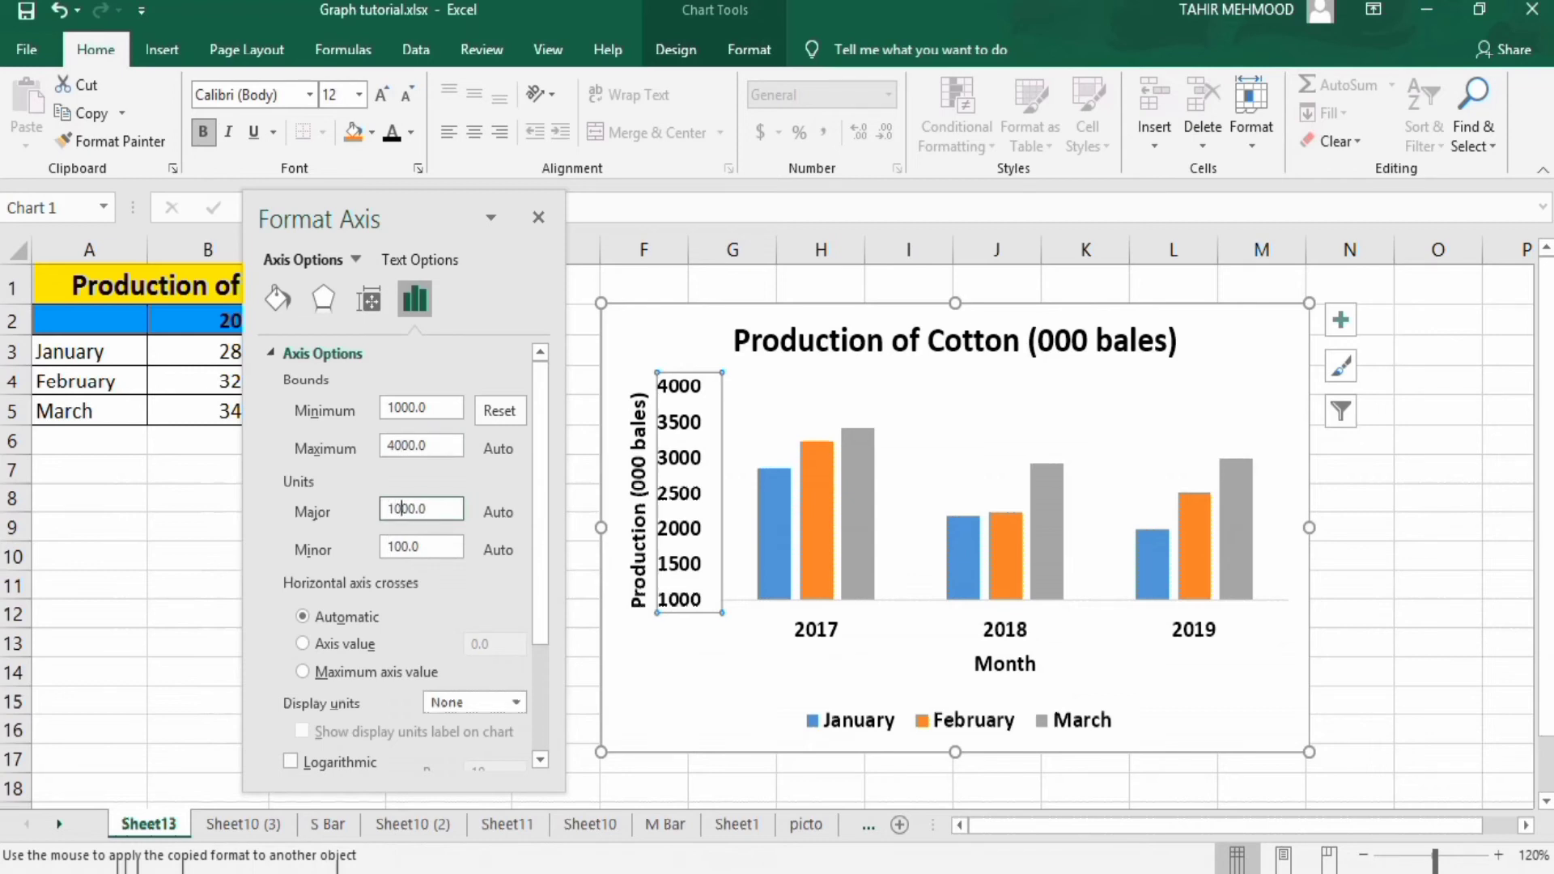
{"action": "left_click", "coordinate": [402, 548]}
{"action": "key", "text": "BackSpace"}
{"action": "type", "text": "2"}
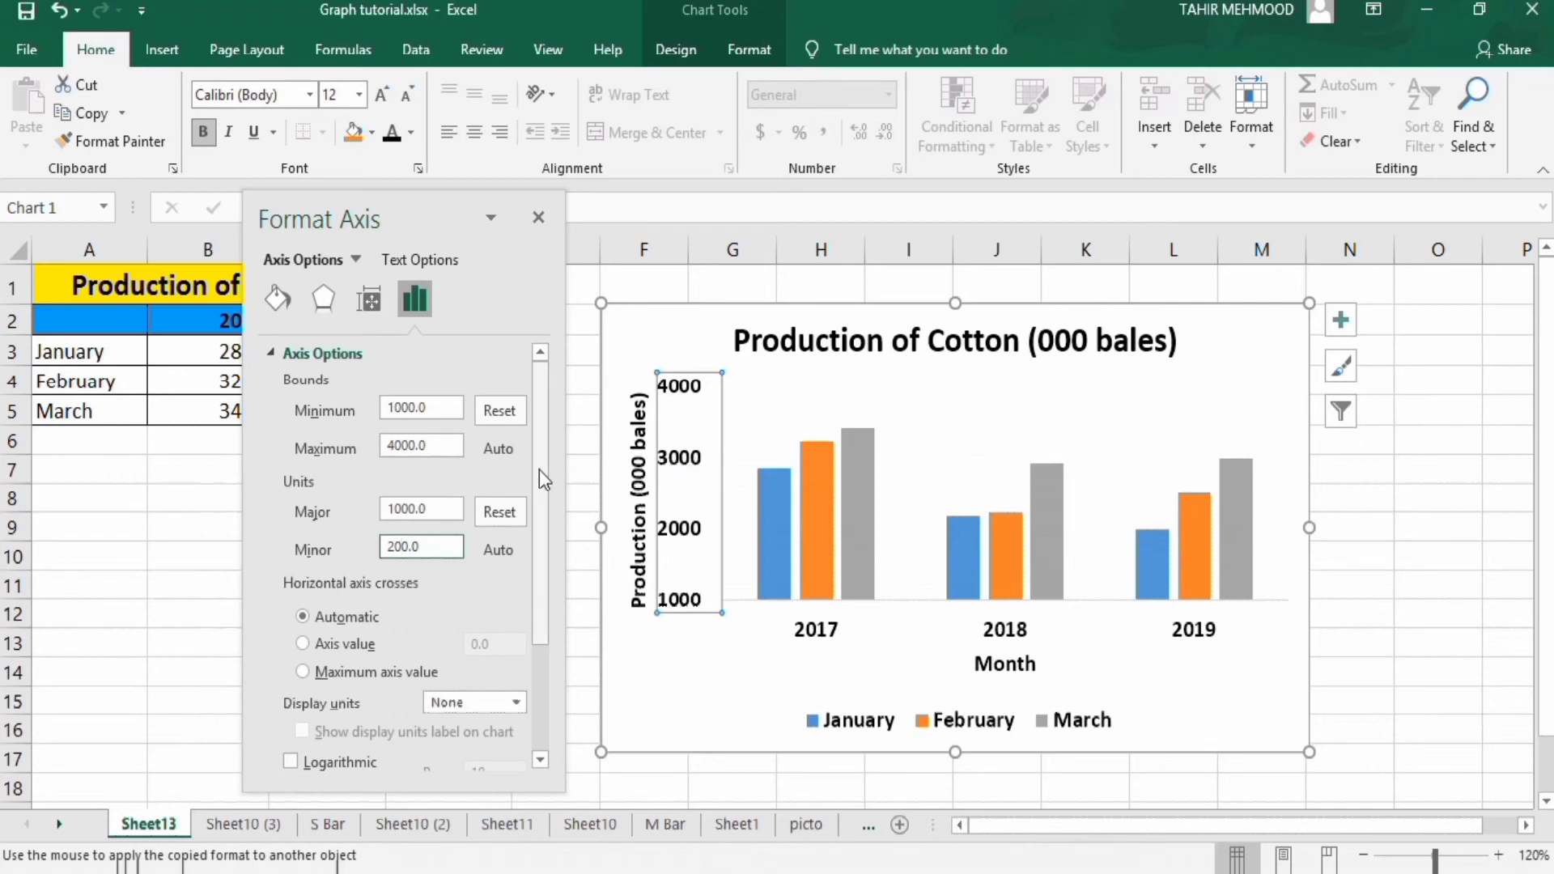
Set both the major and minor tick marks of the vertical axis to Outside
{"action": "left_click_drag", "start_coordinate": [539, 469], "coordinate": [543, 625]}
{"action": "left_click", "coordinate": [463, 699]}
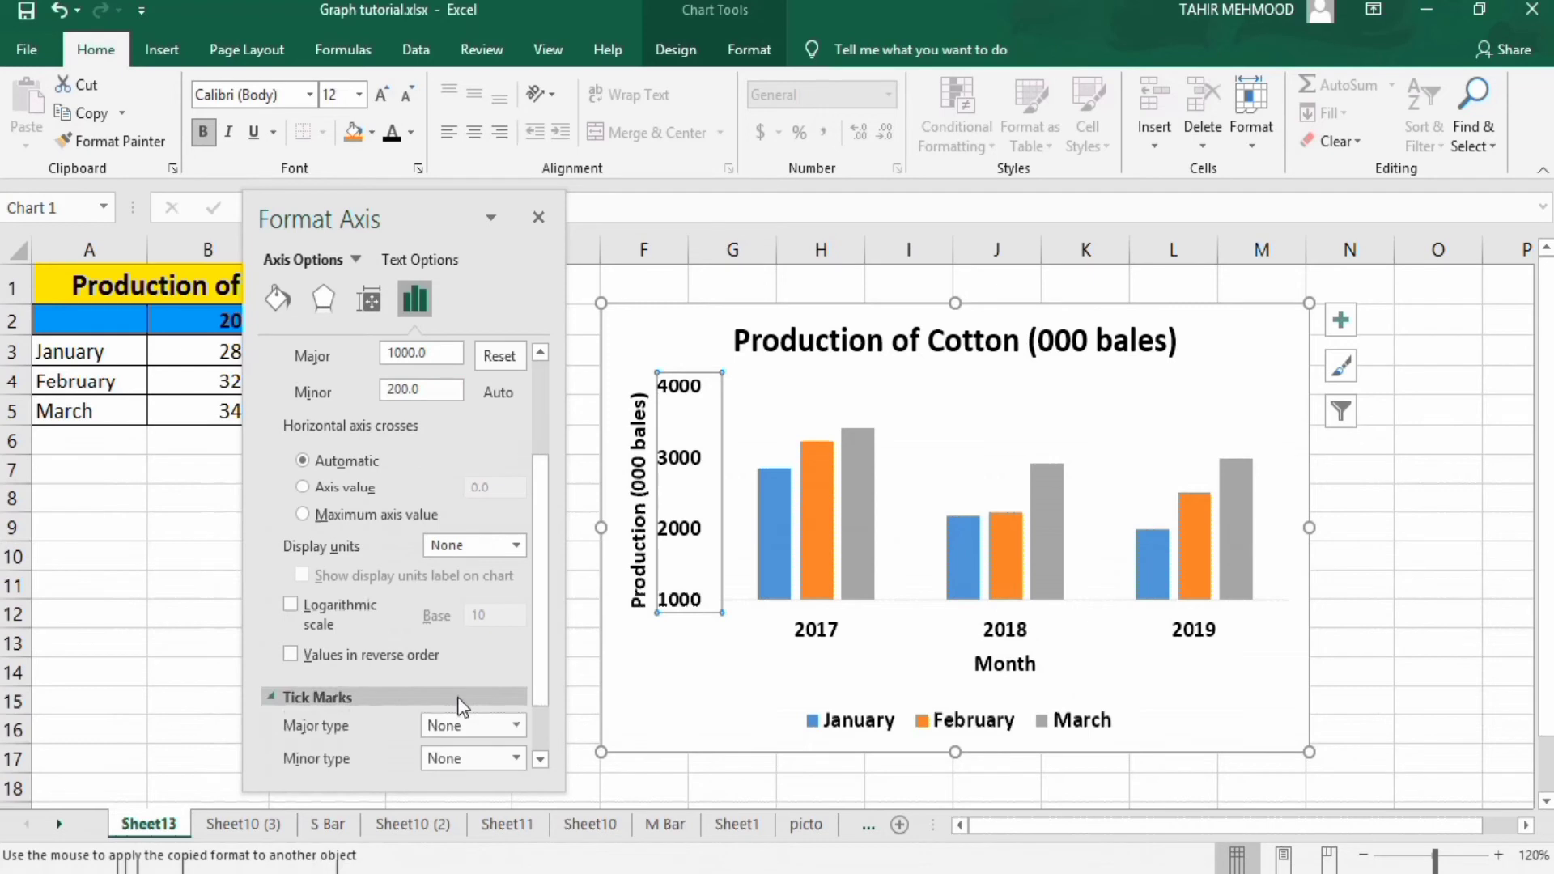
{"action": "left_click_drag", "start_coordinate": [539, 588], "coordinate": [539, 649]}
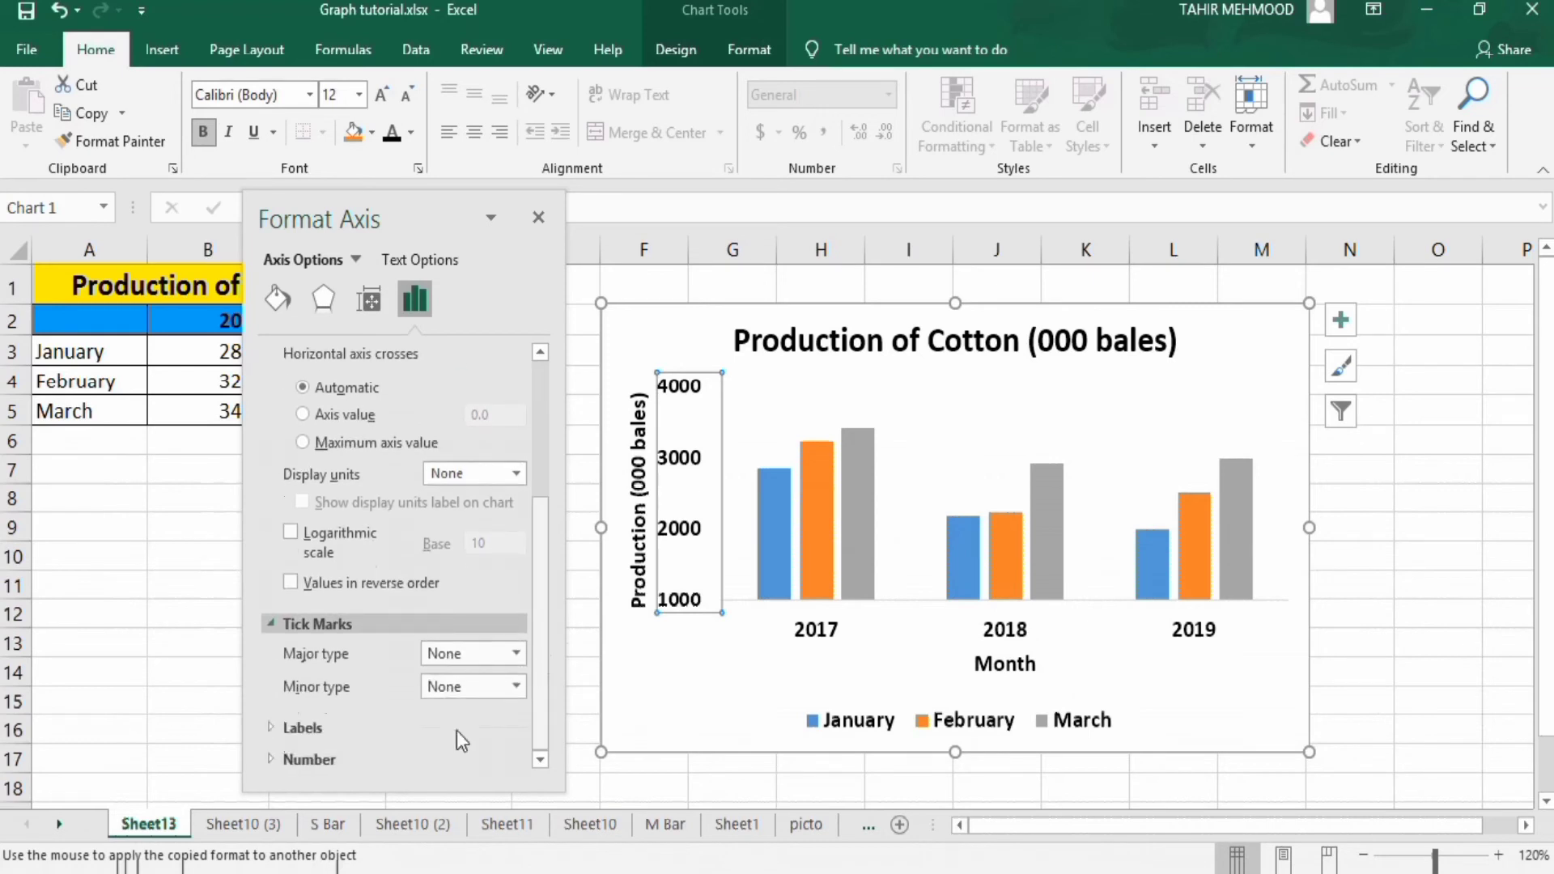
{"action": "left_click", "coordinate": [517, 654]}
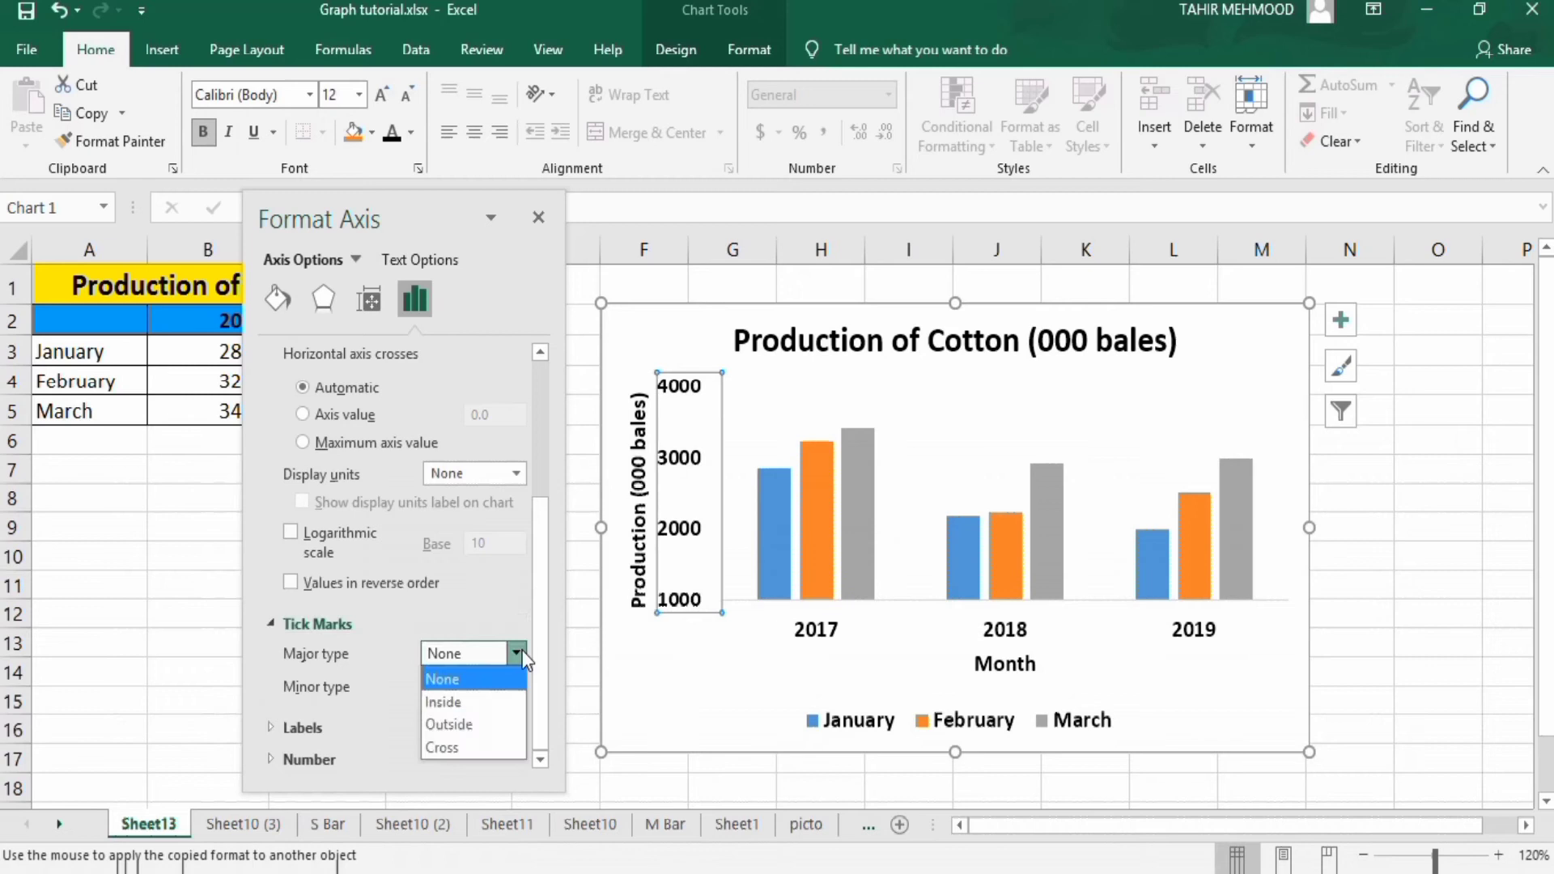
{"action": "left_click", "coordinate": [508, 720]}
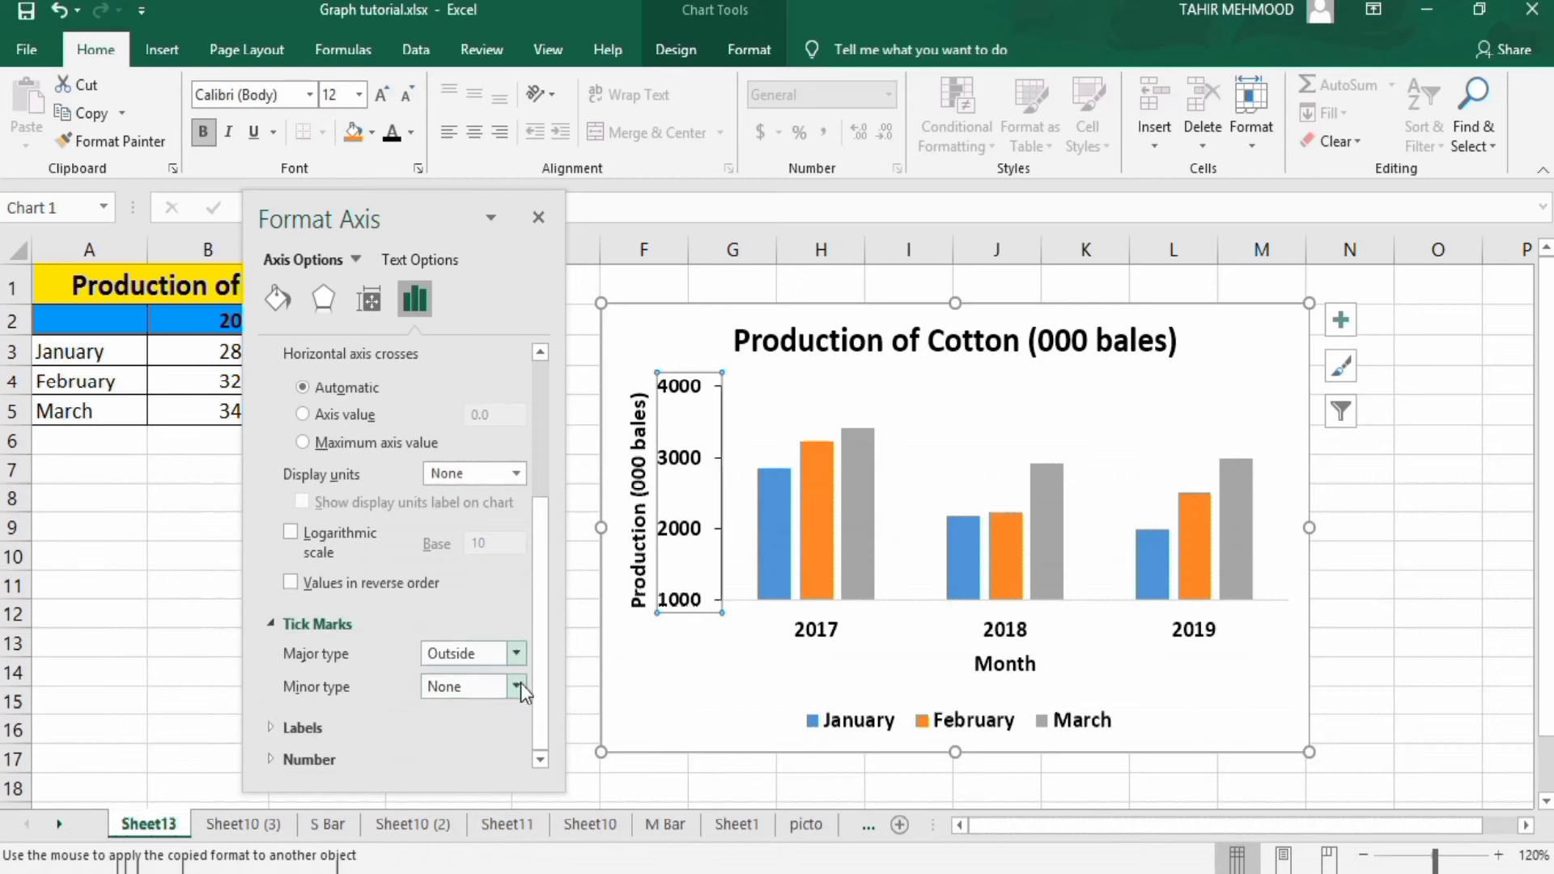
{"action": "left_click", "coordinate": [521, 685]}
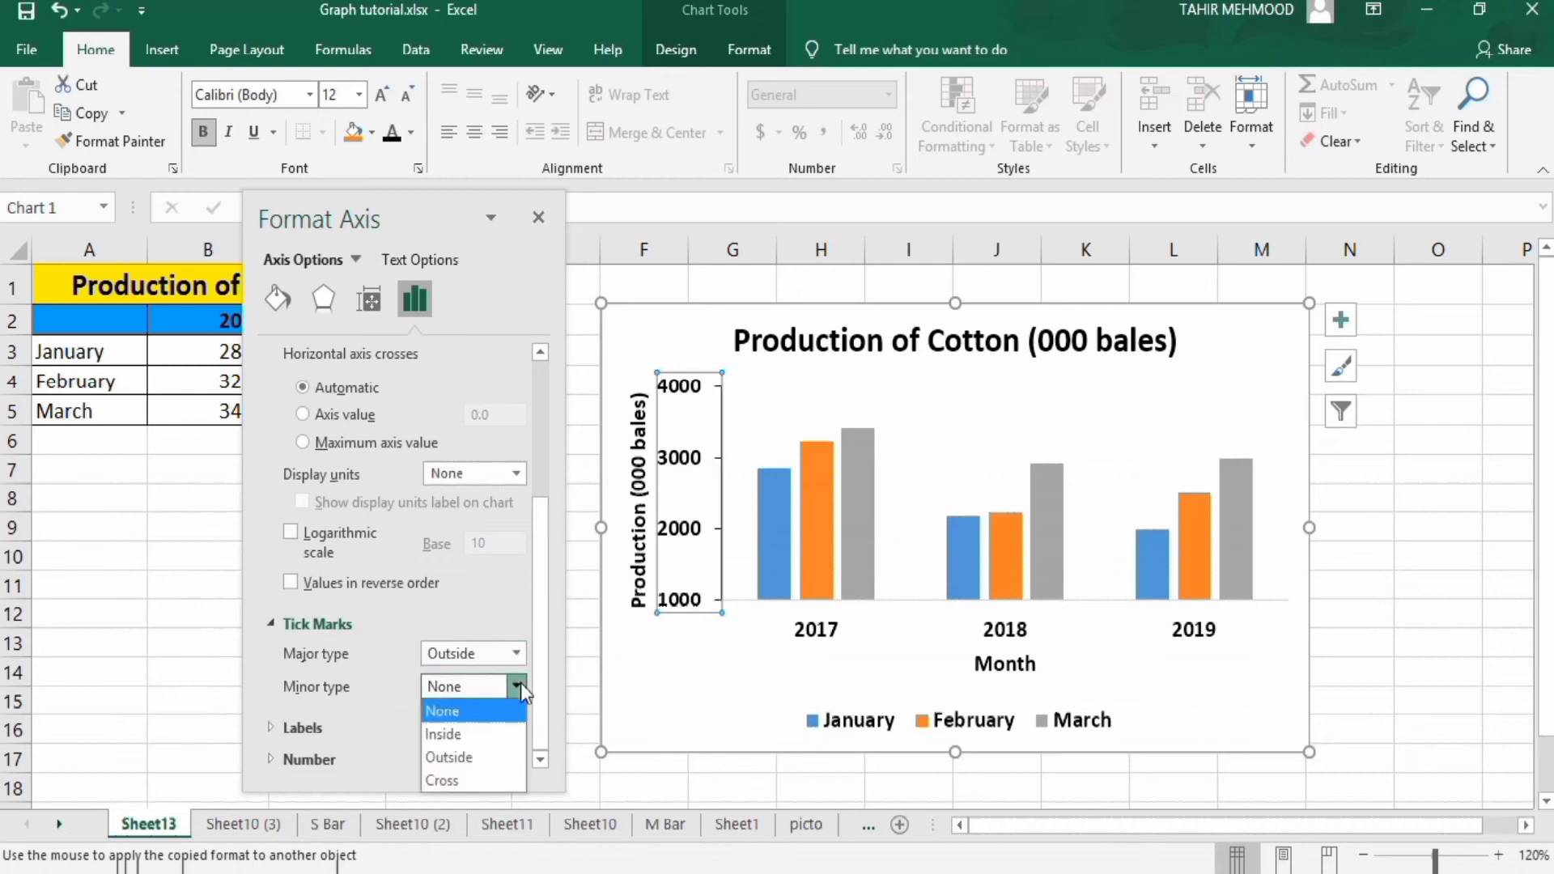
{"action": "left_click", "coordinate": [509, 758]}
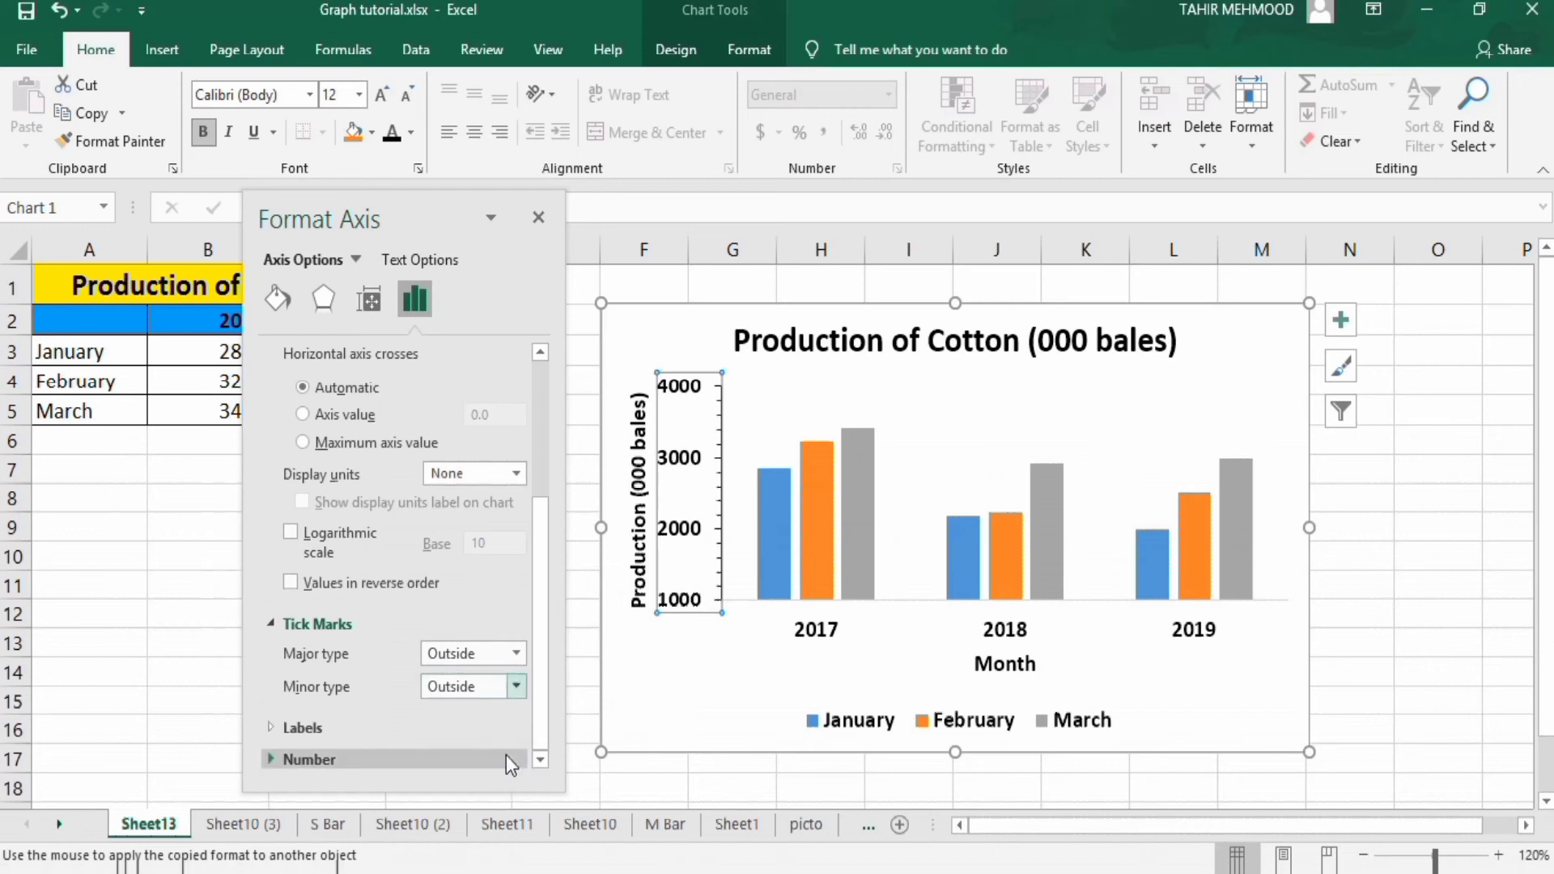
Set the vertical axis's line width to 1.5 pt
{"action": "left_click", "coordinate": [278, 300]}
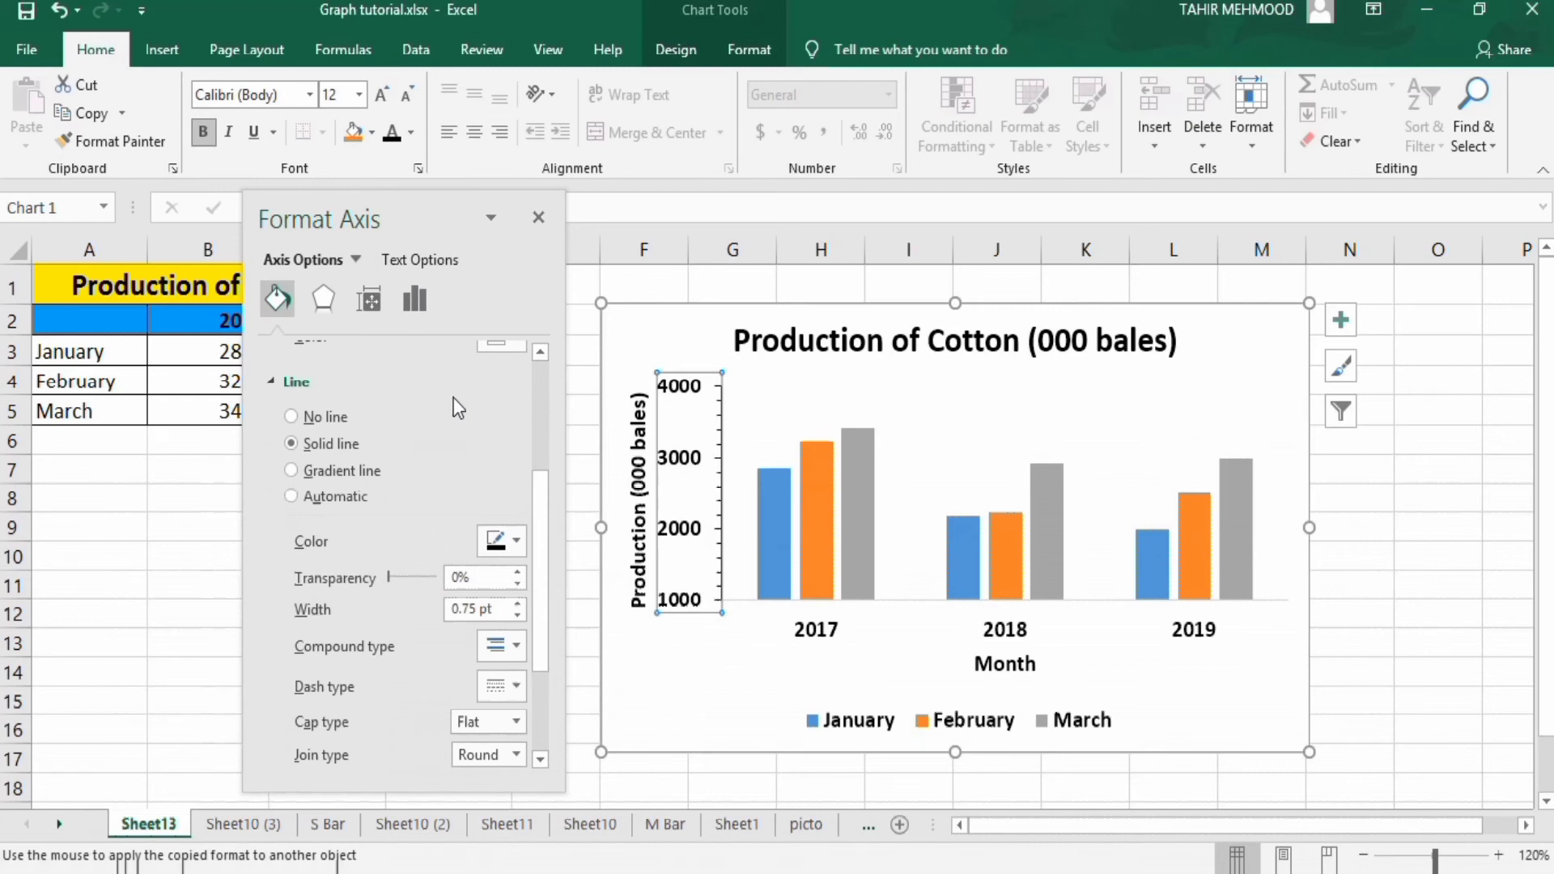
{"action": "mouse_move", "coordinate": [547, 512]}
{"action": "left_mouse_down"}
{"action": "mouse_move", "coordinate": [552, 405]}
{"action": "mouse_move", "coordinate": [542, 511]}
{"action": "left_mouse_up"}
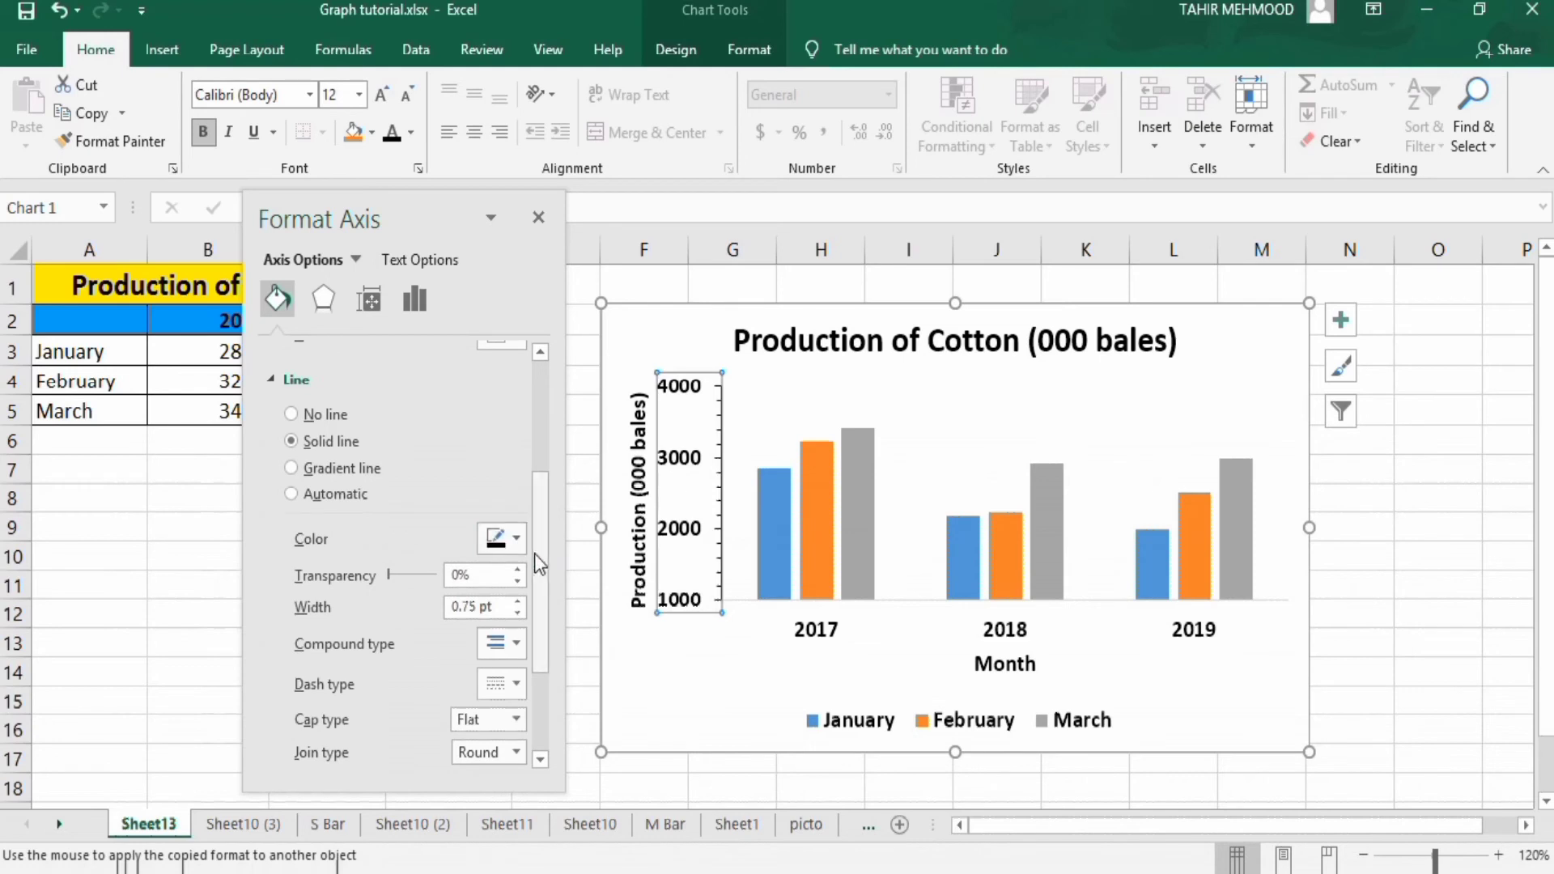
{"action": "left_click", "coordinate": [517, 602]}
{"action": "left_click", "coordinate": [517, 602]}
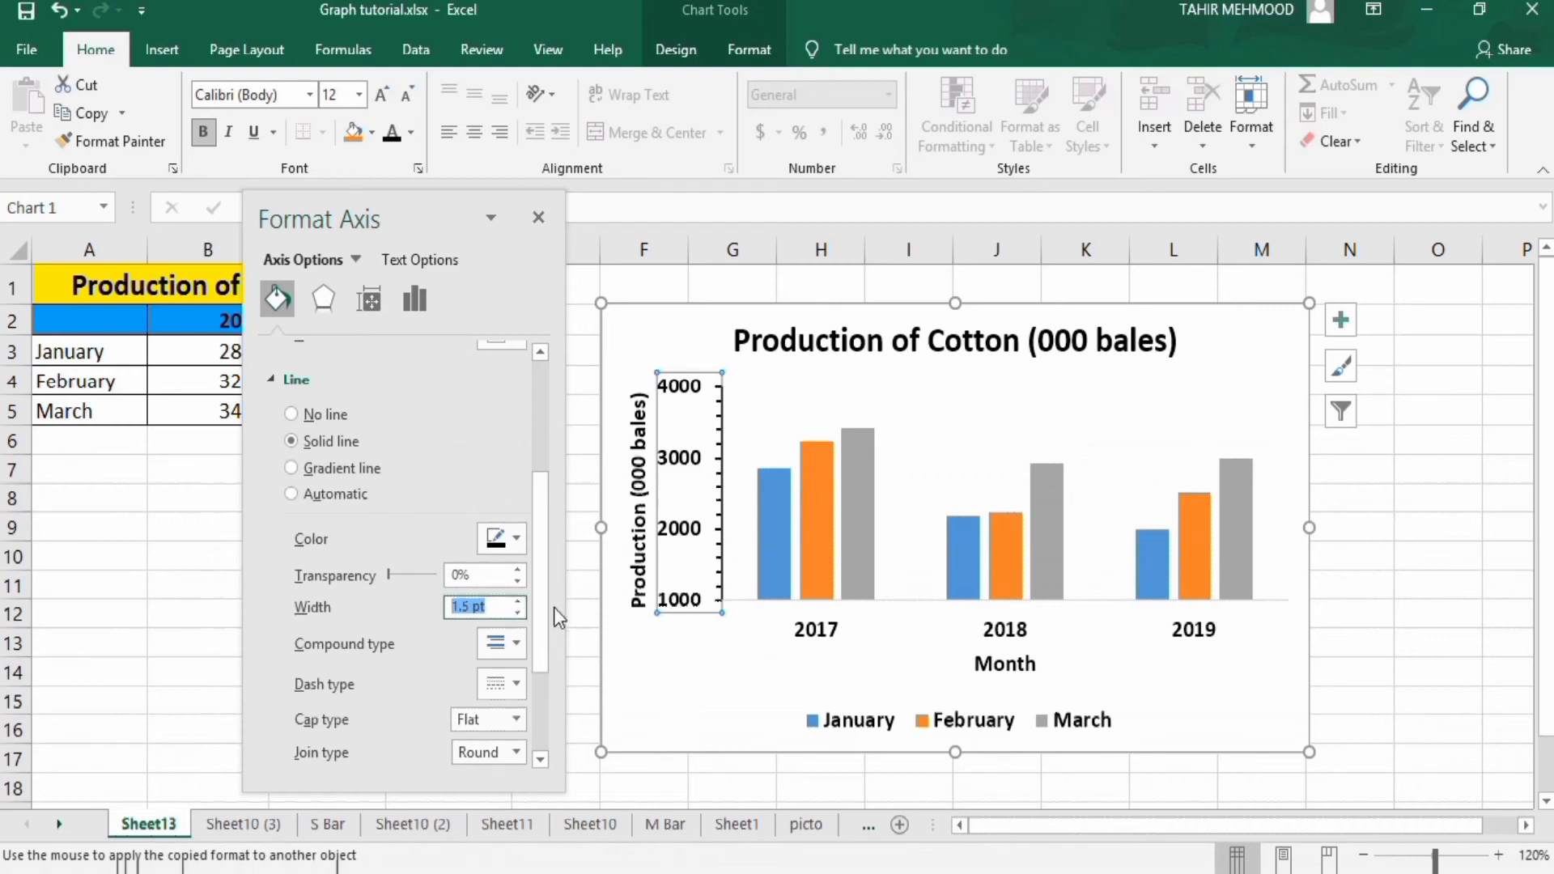
Give the horizontal axis a solid black line with a width of 1.5 pt
{"action": "left_click", "coordinate": [821, 632]}
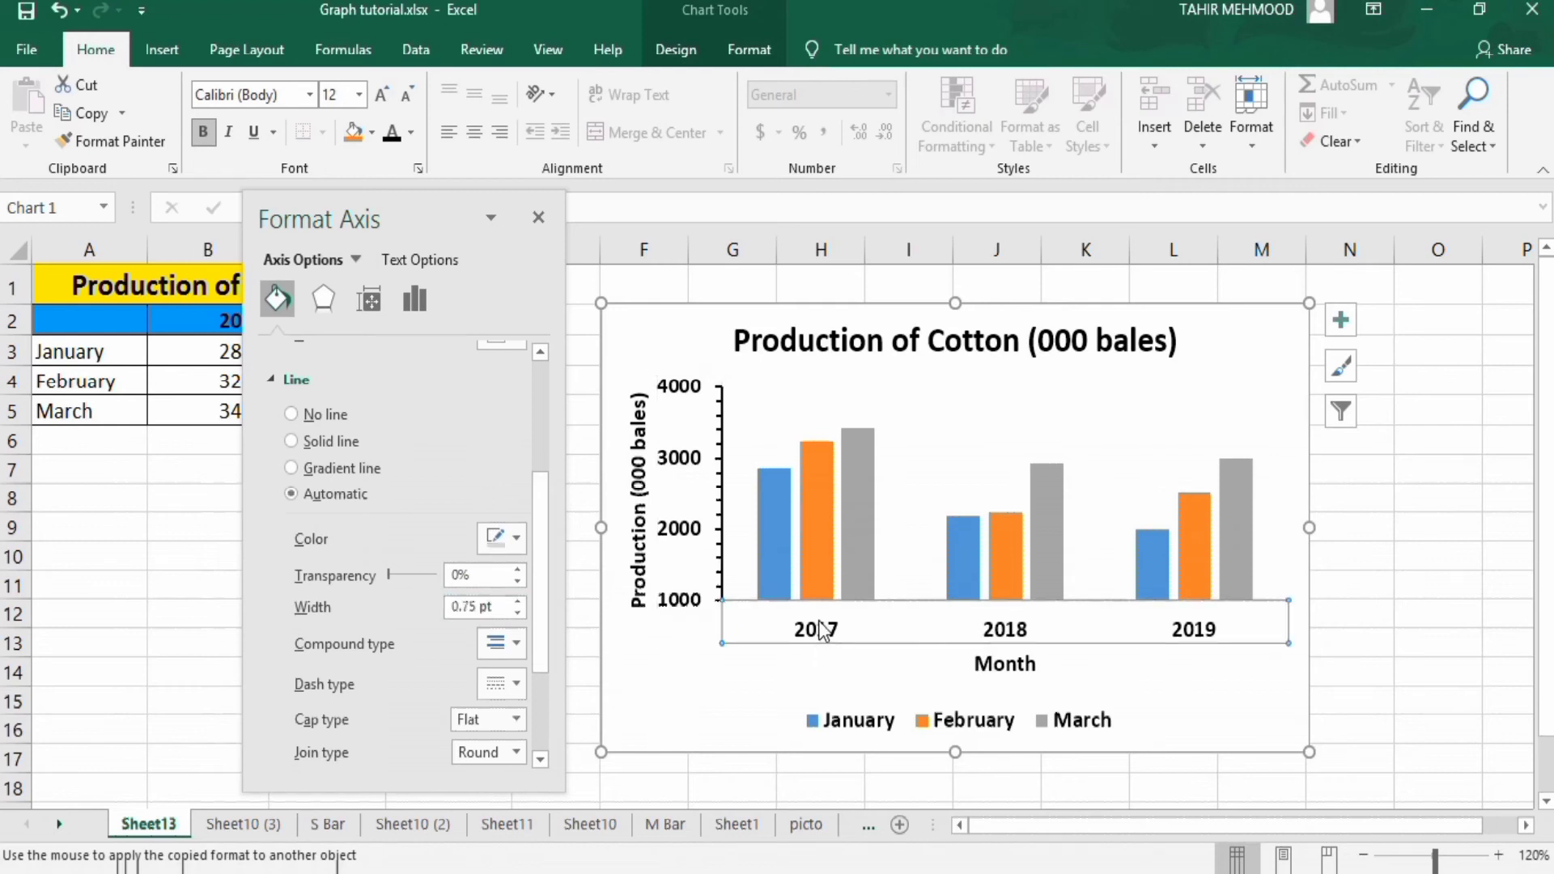
{"action": "left_click", "coordinate": [517, 538]}
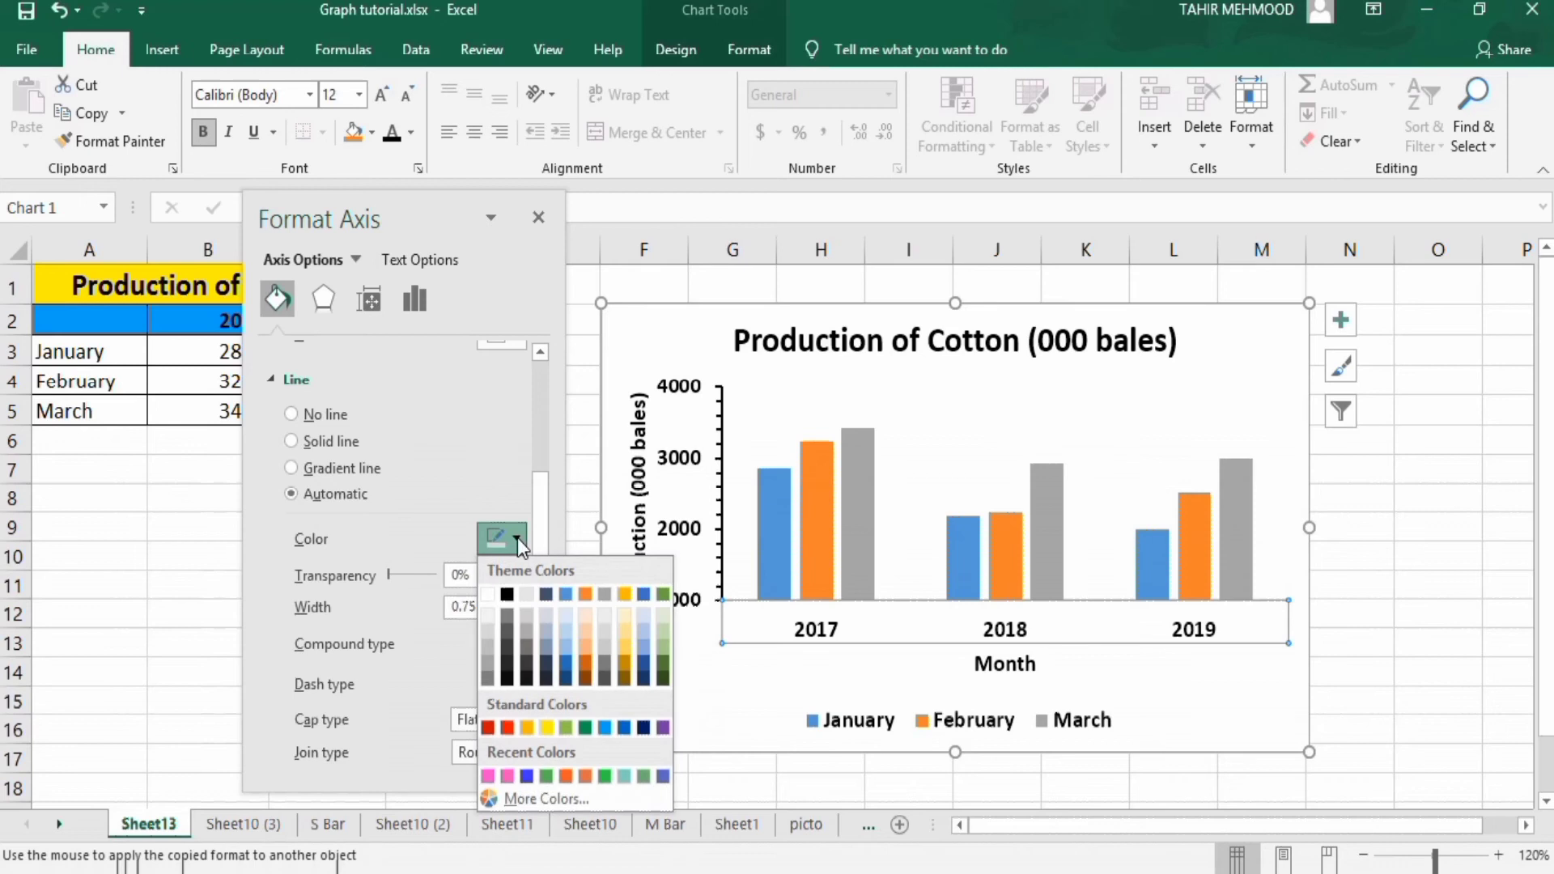
{"action": "left_click", "coordinate": [507, 596]}
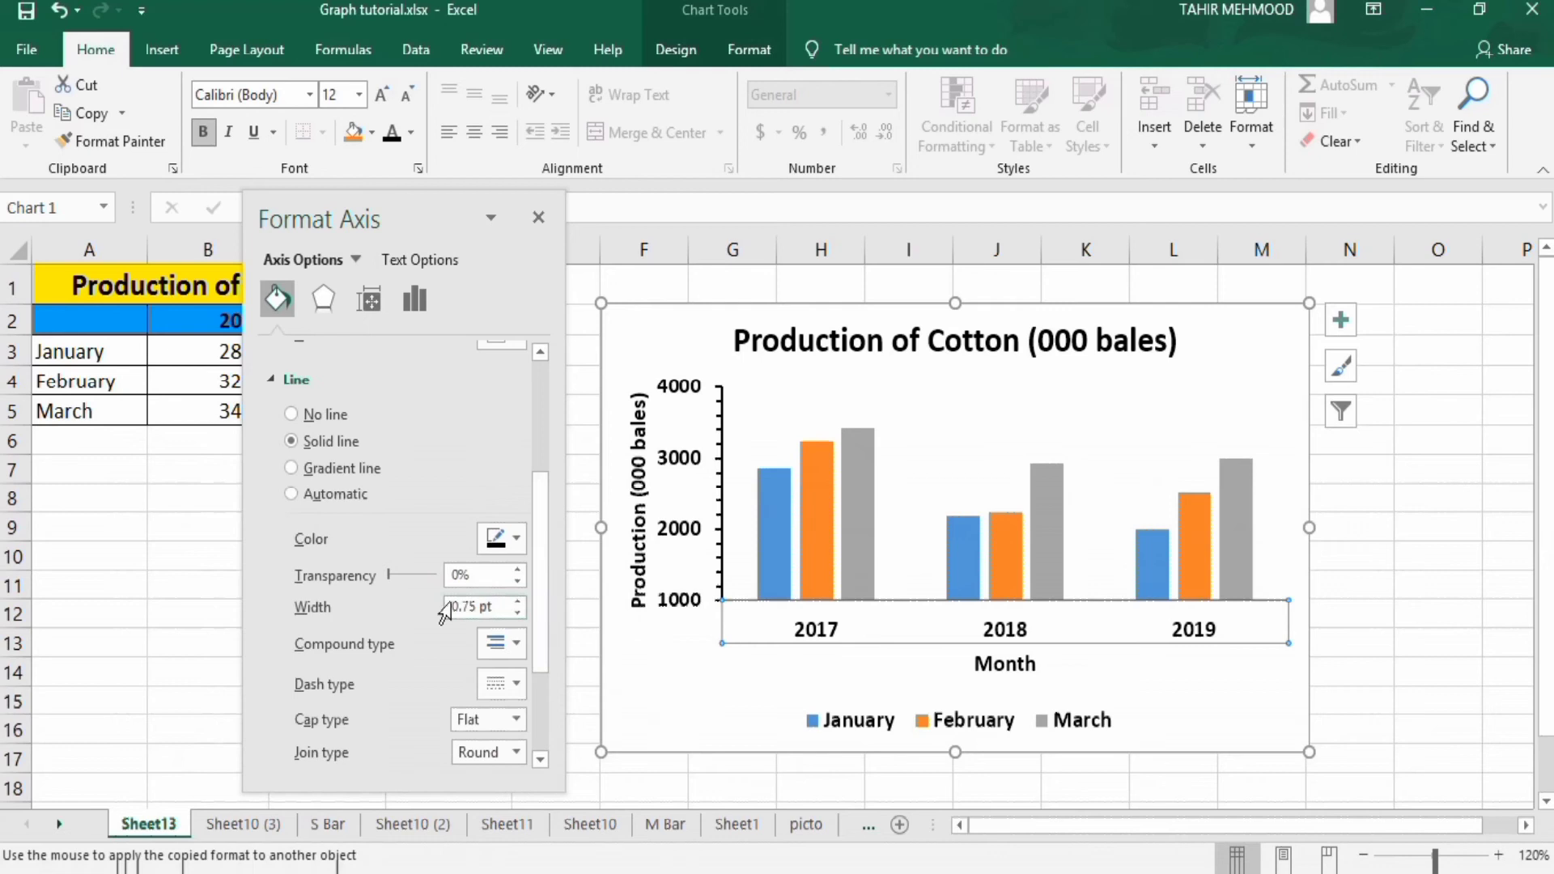
{"action": "left_click", "coordinate": [518, 601]}
{"action": "left_click", "coordinate": [518, 601]}
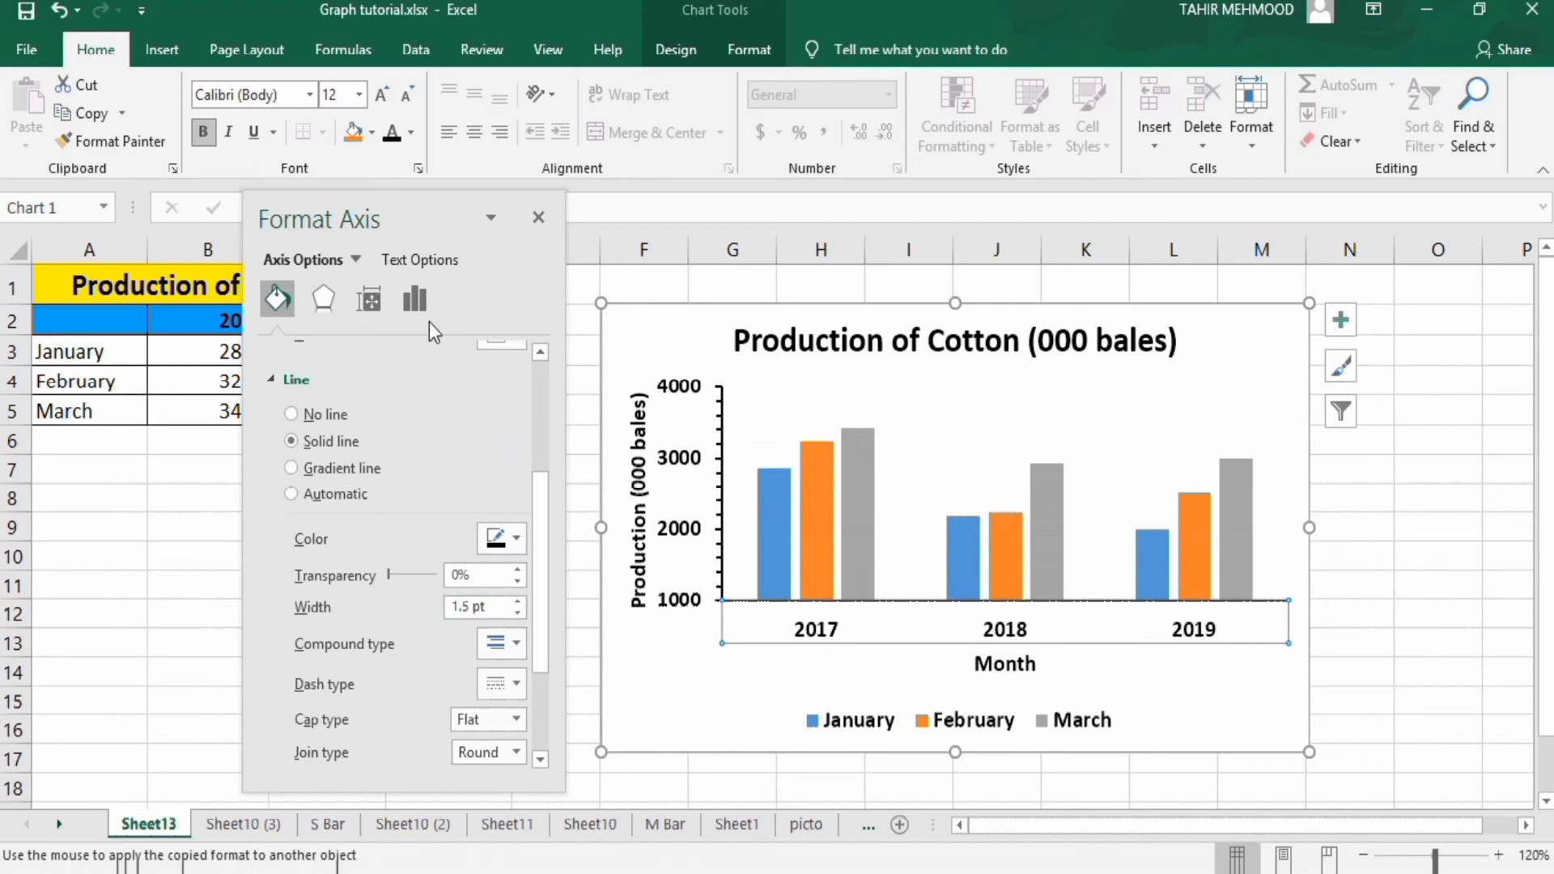
Set both the major and minor tick marks of the horizontal axis to Outside
{"action": "left_click", "coordinate": [417, 299]}
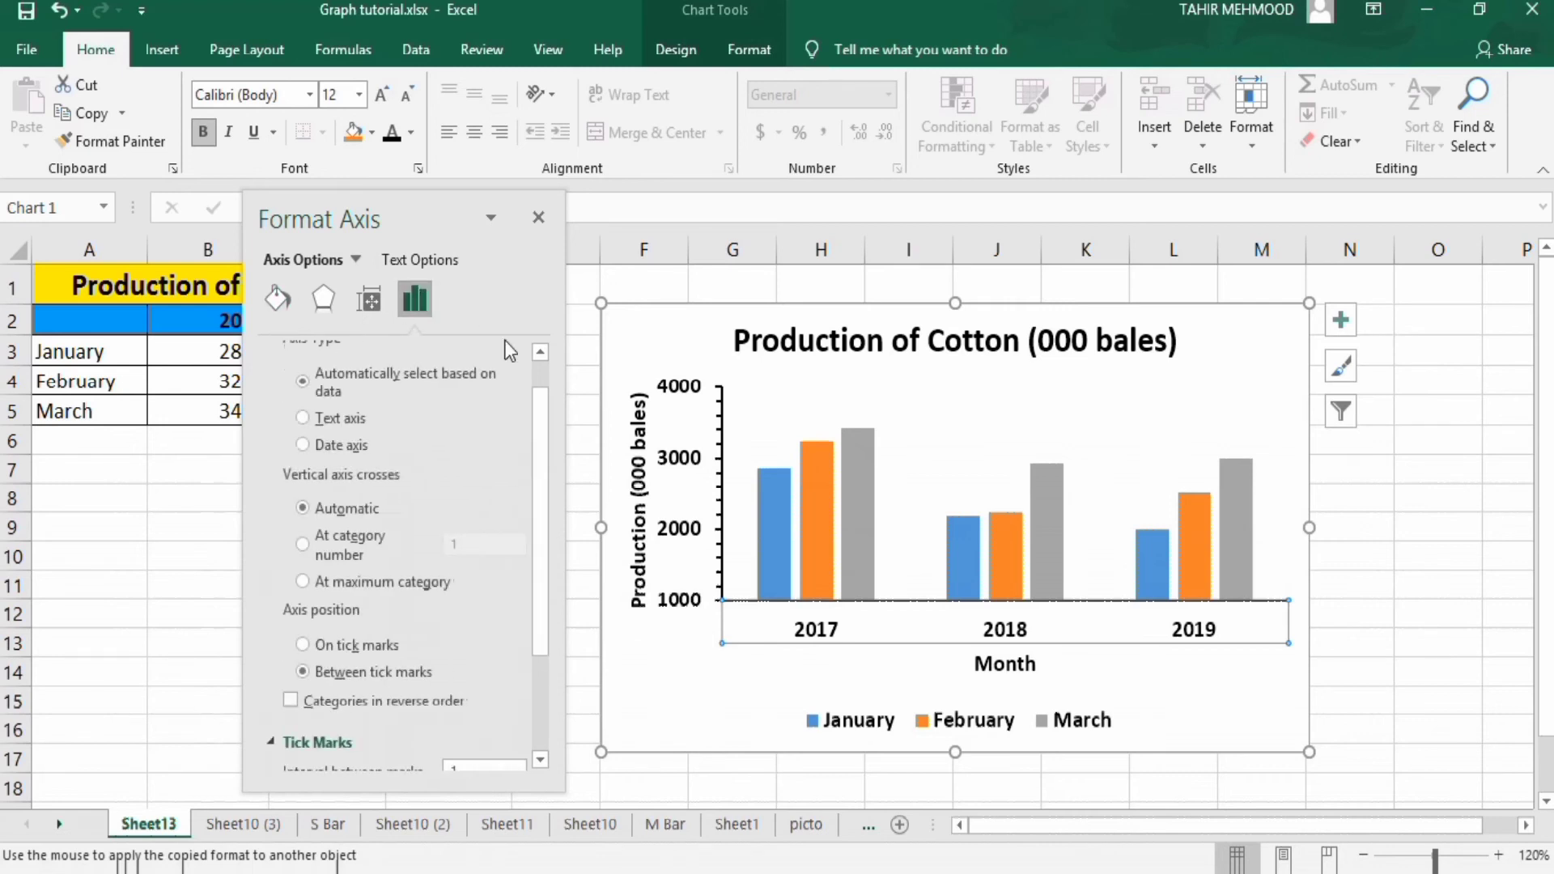
{"action": "scroll", "coordinate": [539, 439], "scroll_direction": "down", "scroll_amount": 3}
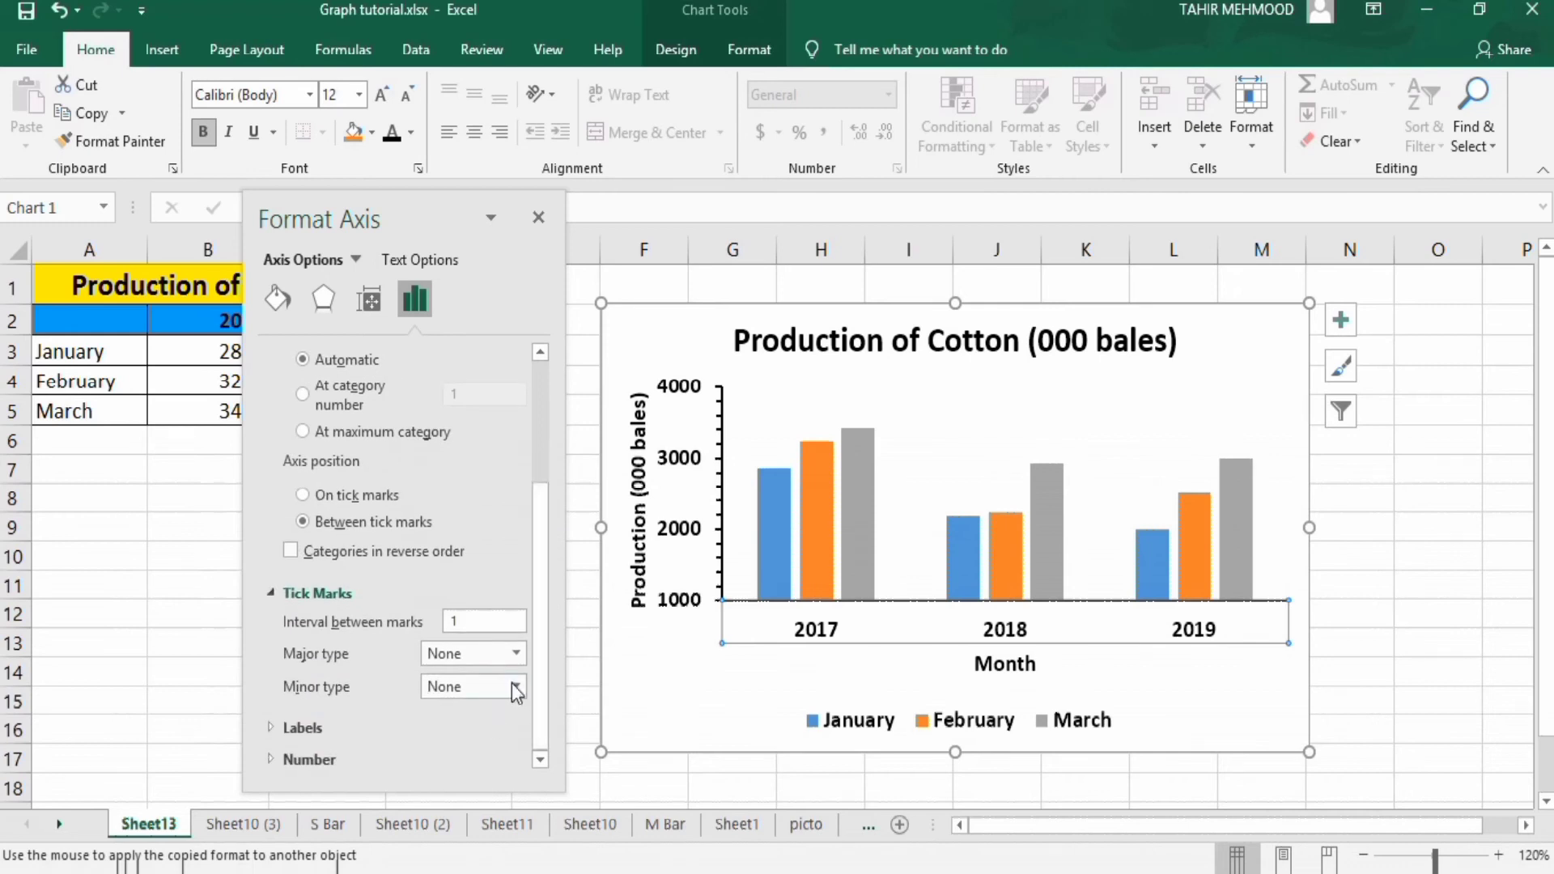
{"action": "left_click", "coordinate": [519, 656]}
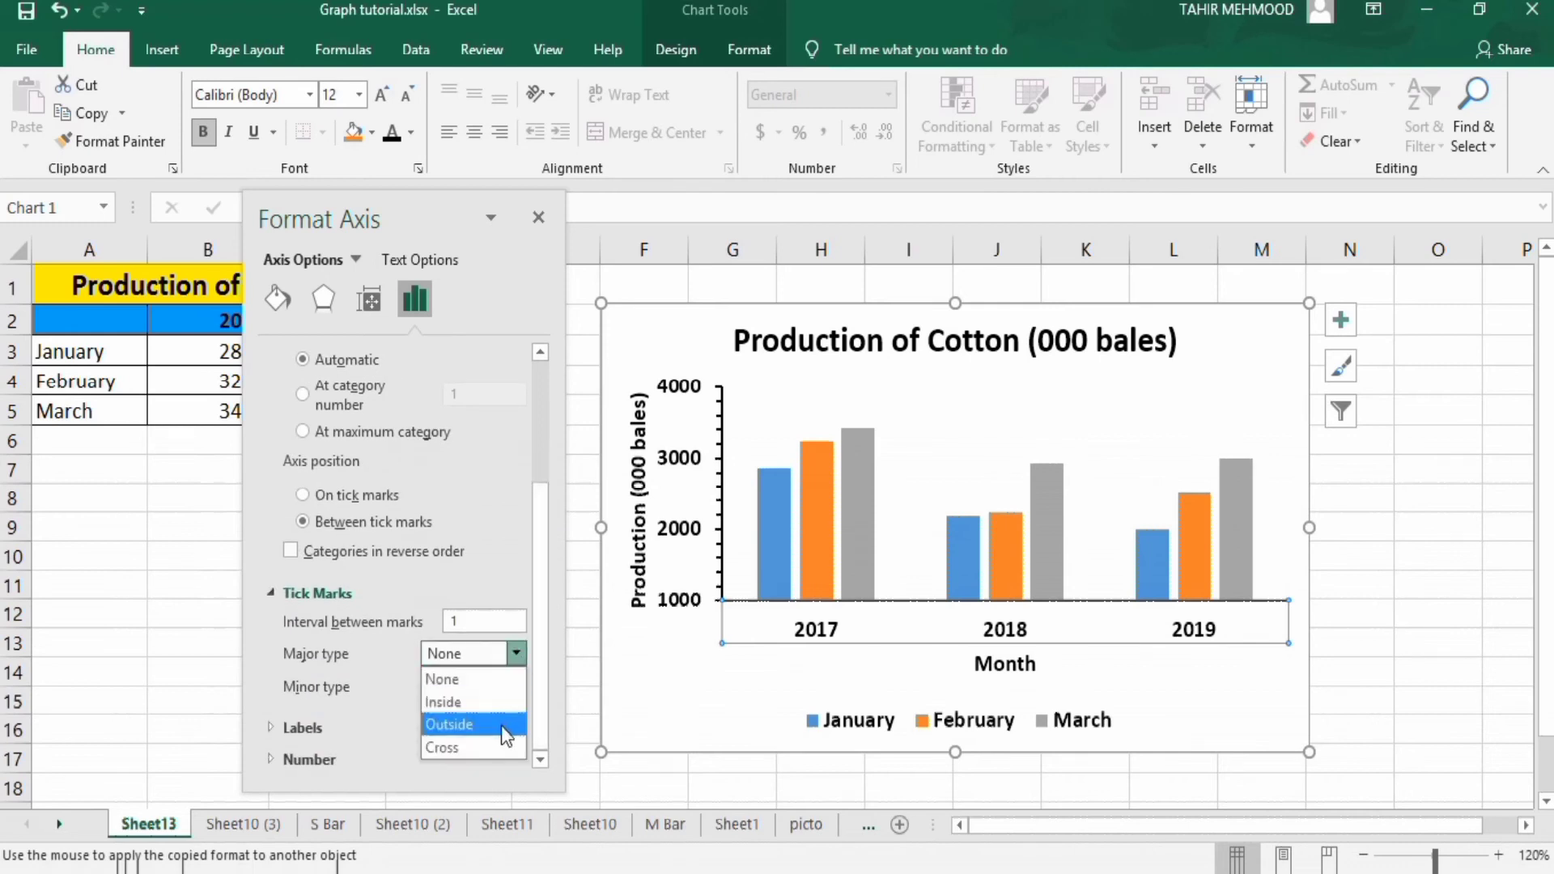
{"action": "left_click", "coordinate": [502, 726]}
{"action": "left_click", "coordinate": [515, 686]}
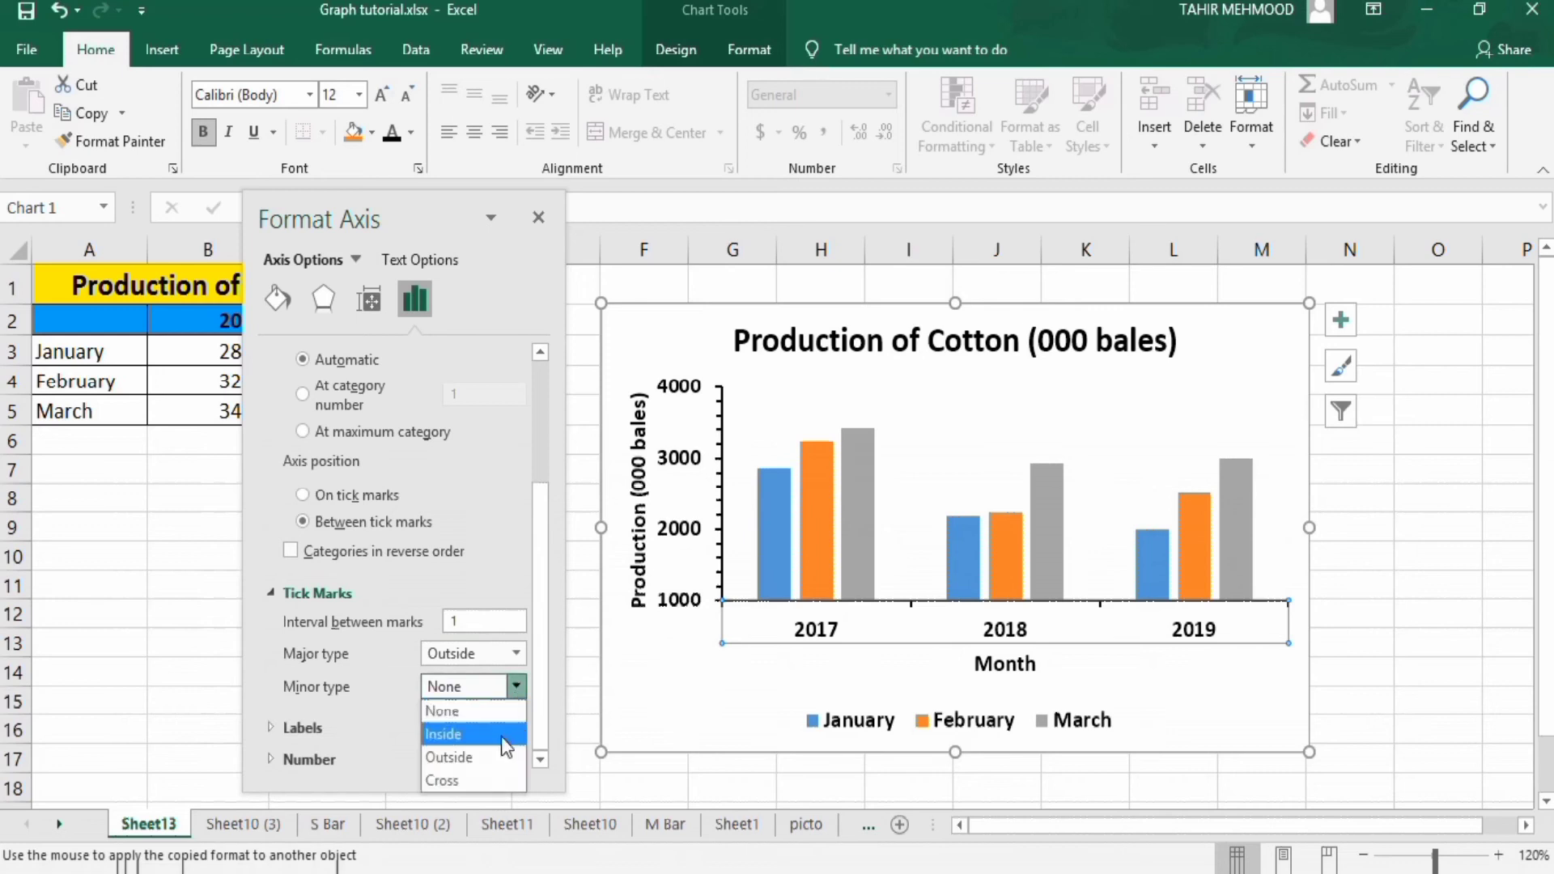
{"action": "left_click", "coordinate": [500, 756]}
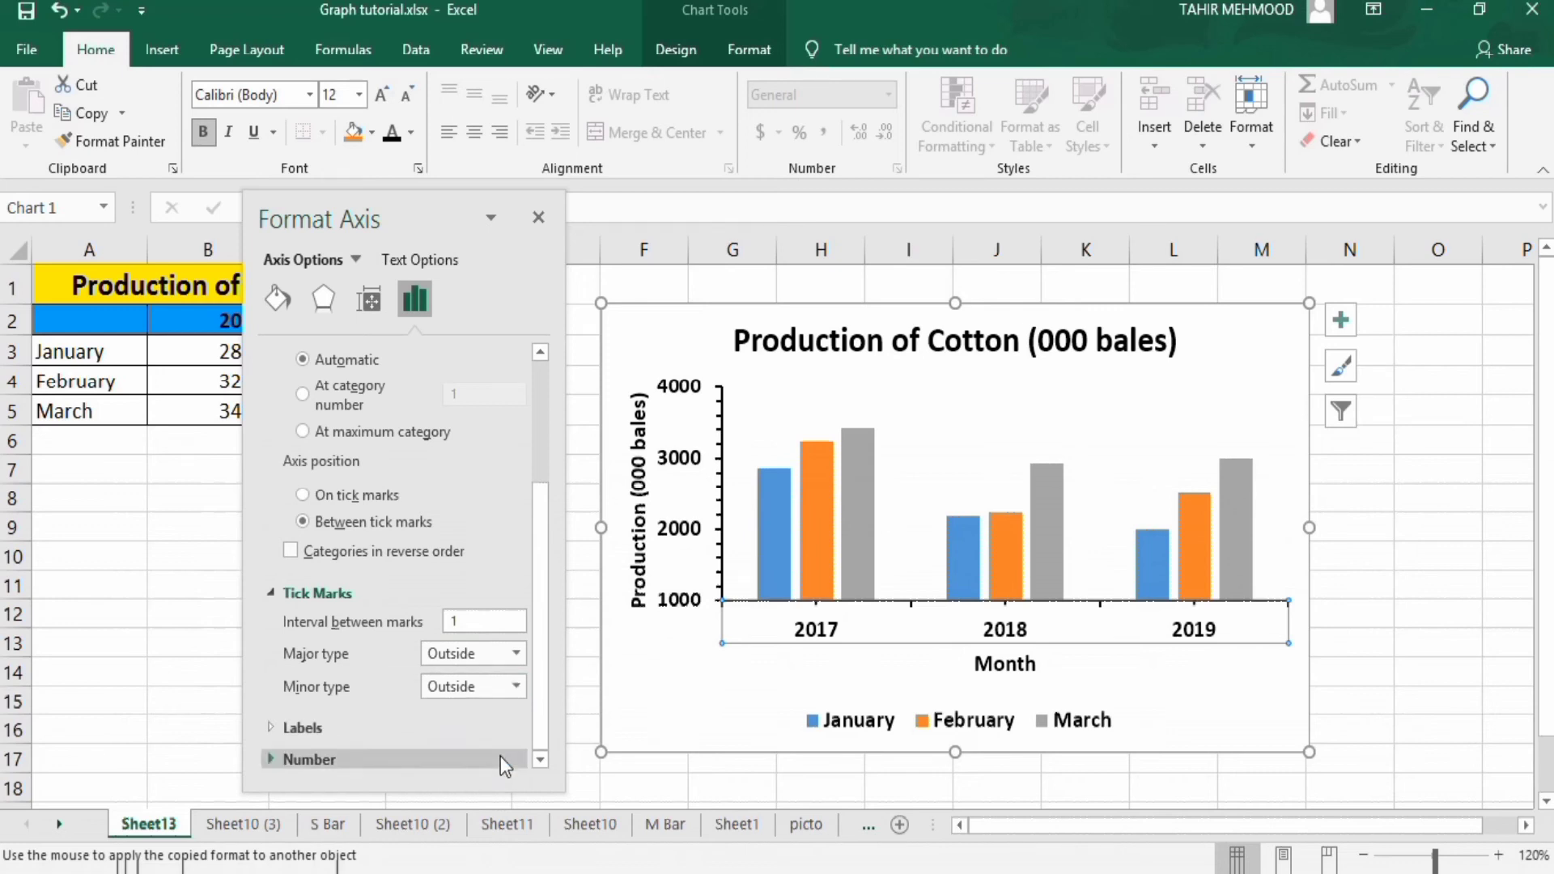
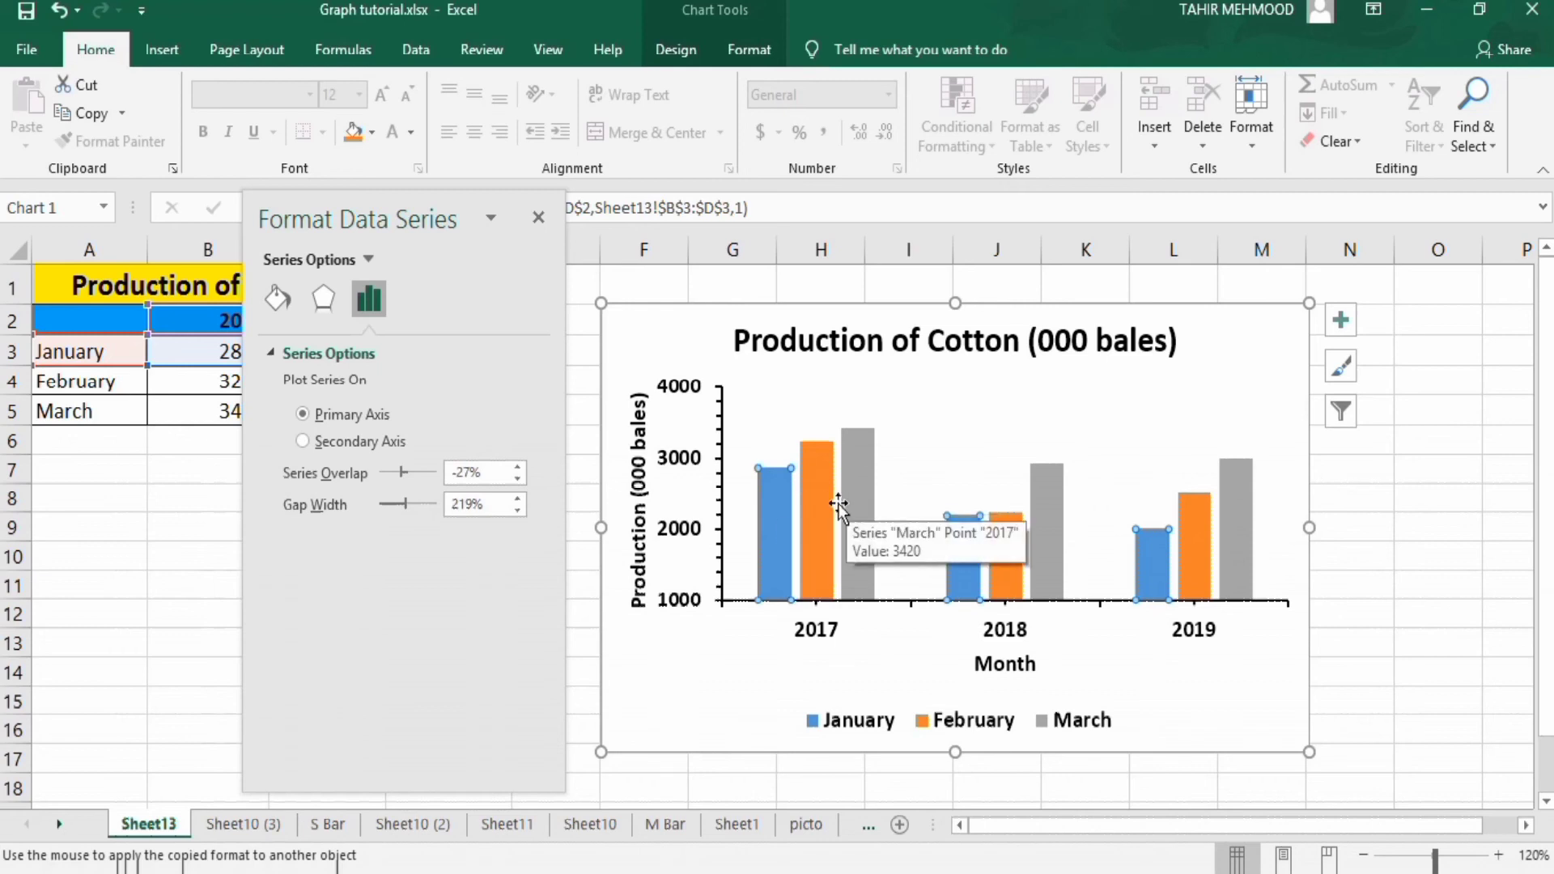
Set the series overlap of the chart's columns to 0%
{"action": "left_click", "coordinate": [470, 473]}
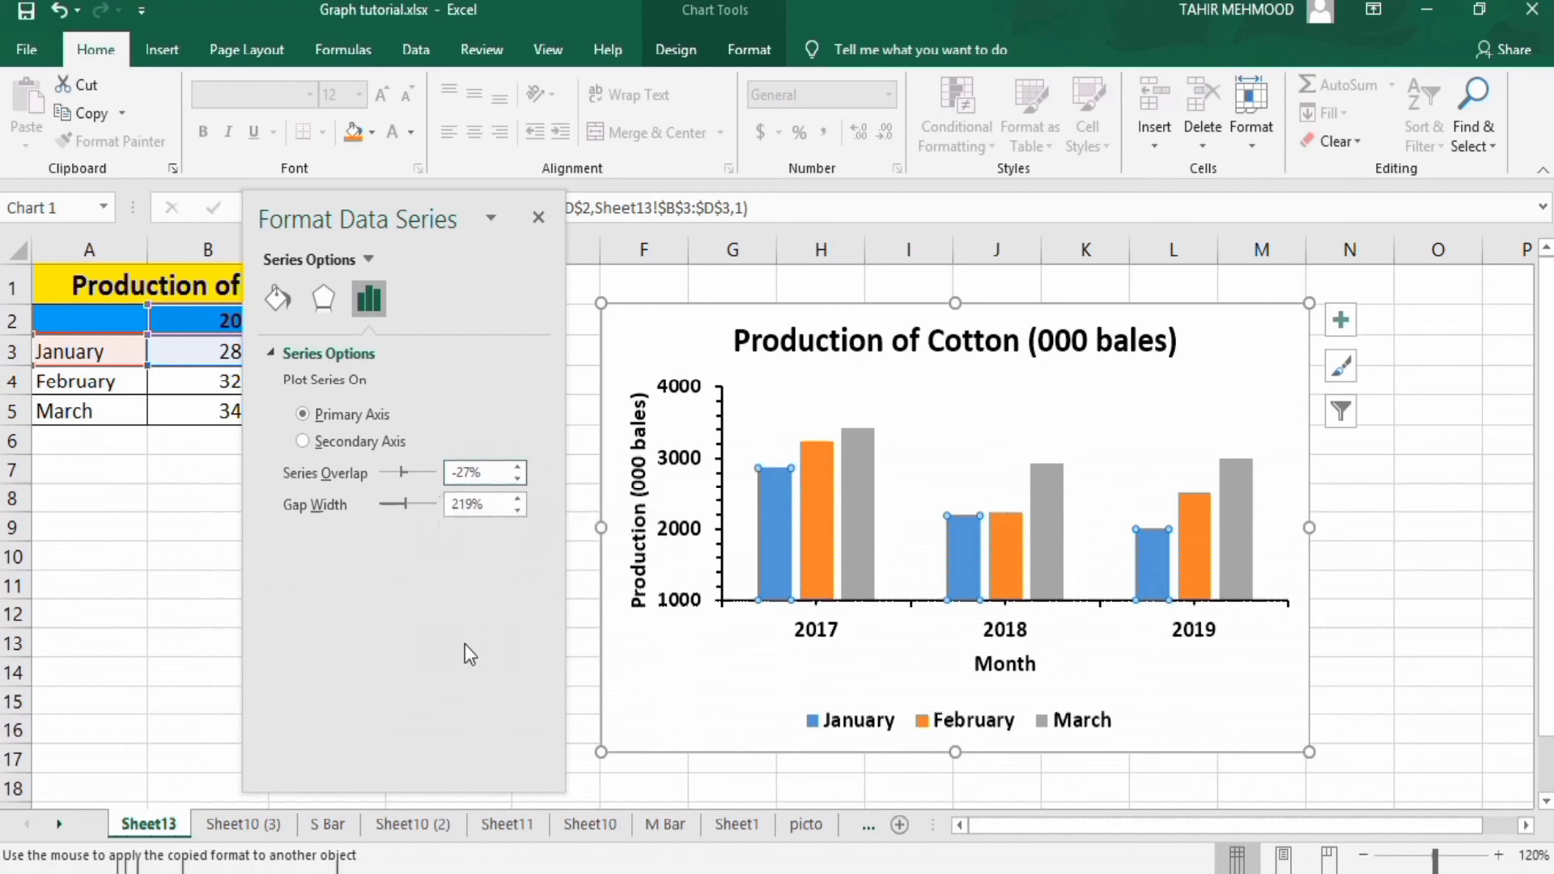
{"action": "key", "text": "BackSpace"}
{"action": "key", "text": "BackSpace"}
{"action": "key", "text": "BackSpace"}
{"action": "type", "text": "0"}
Reduce the gap width between the column groups to 201%
{"action": "left_click", "coordinate": [464, 501]}
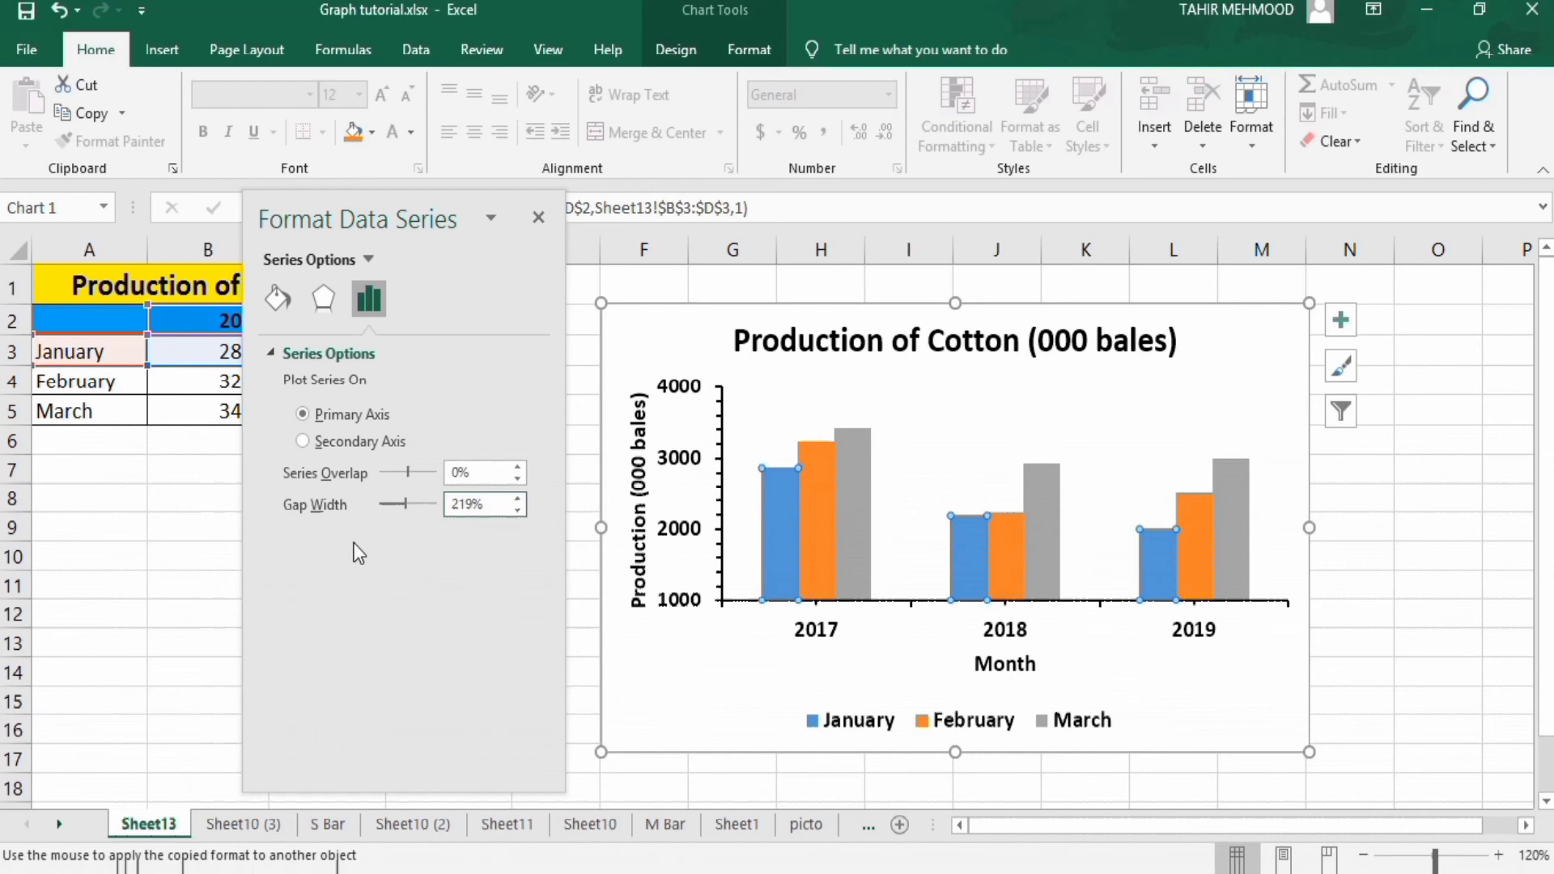
{"action": "left_click", "coordinate": [404, 503]}
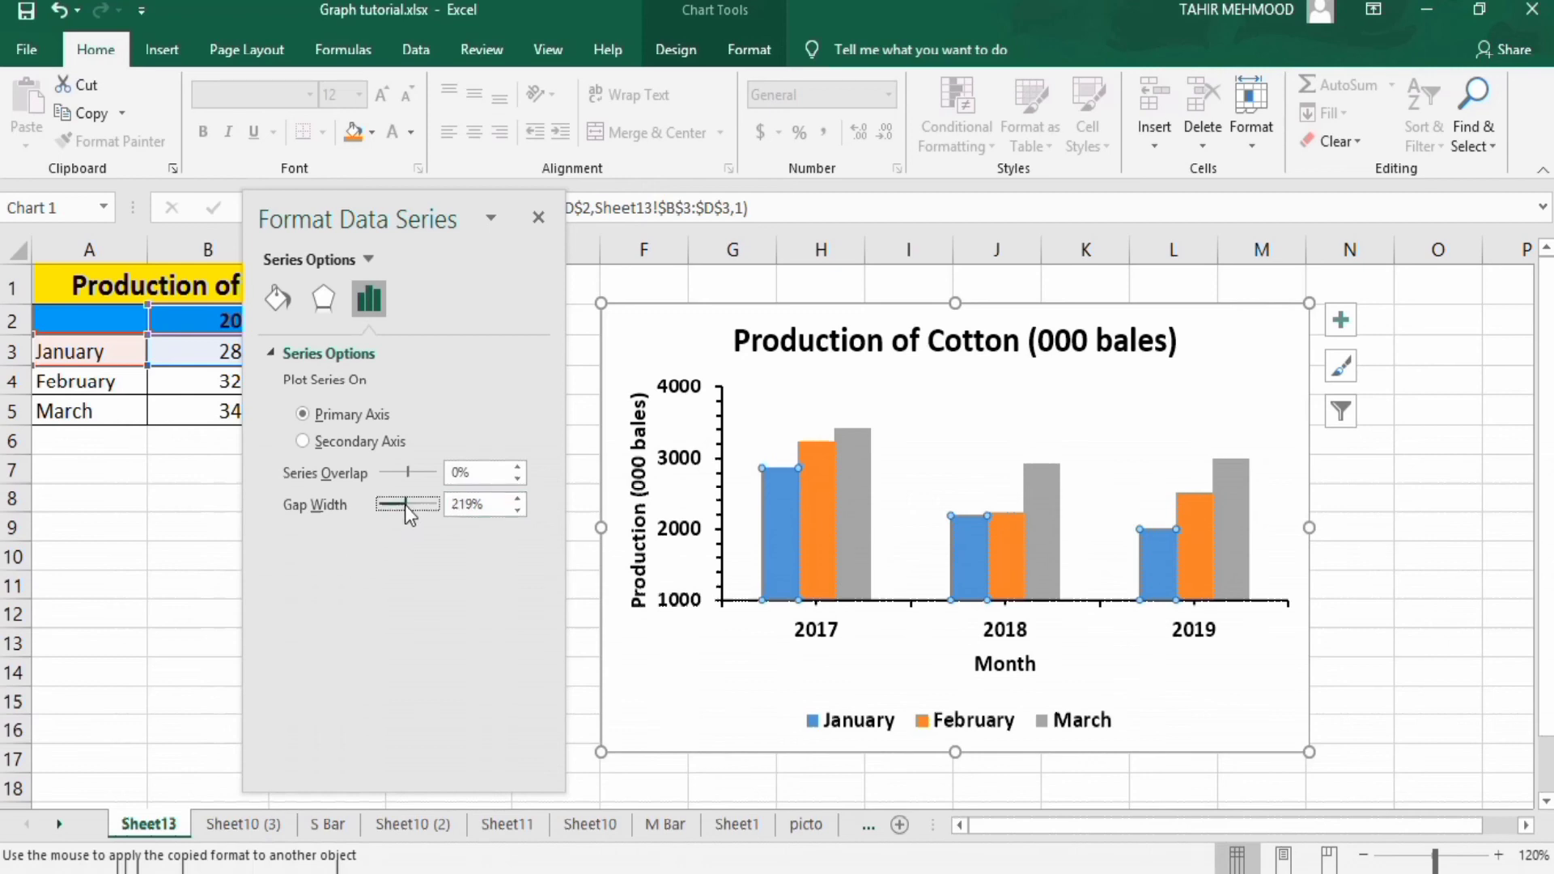
{"action": "left_click_drag", "start_coordinate": [404, 505], "coordinate": [401, 504]}
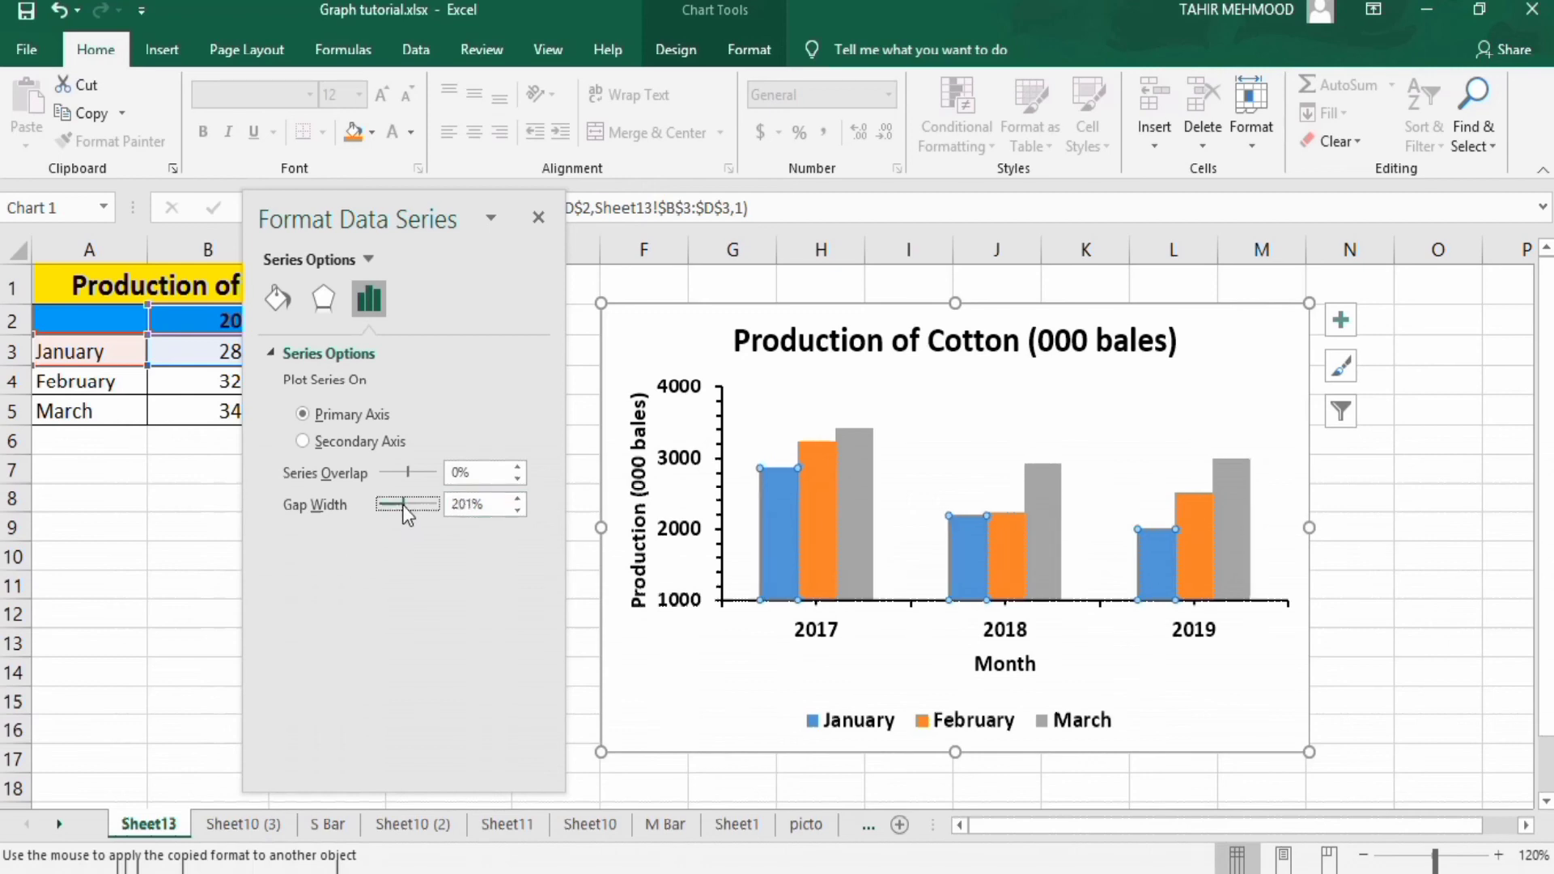
Fill the January columns with the green from the recent colors
{"action": "left_click", "coordinate": [276, 299]}
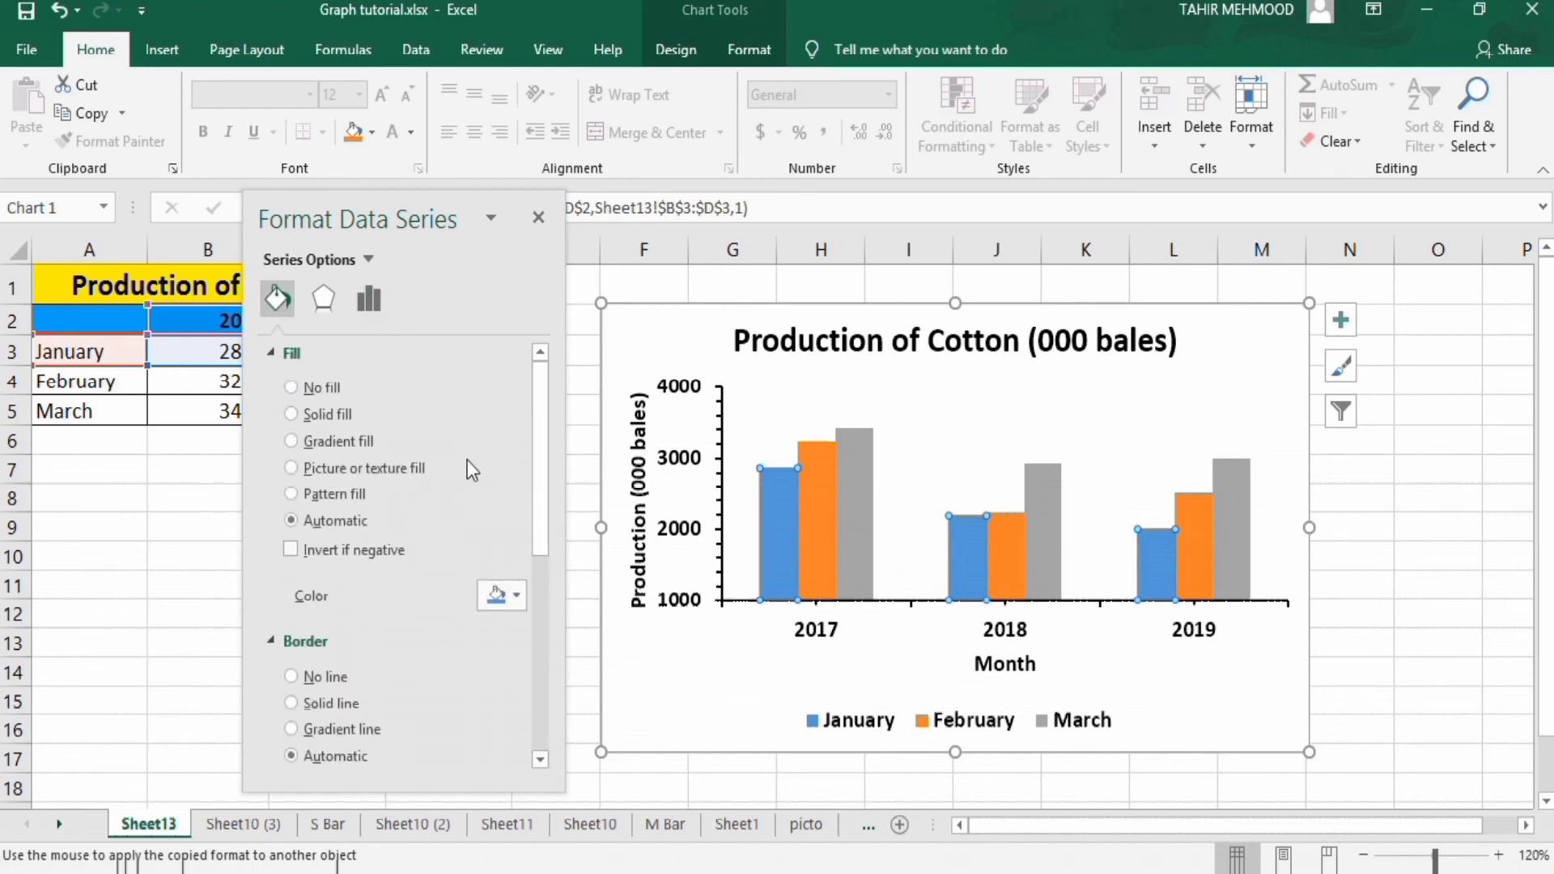
{"action": "left_click", "coordinate": [517, 596]}
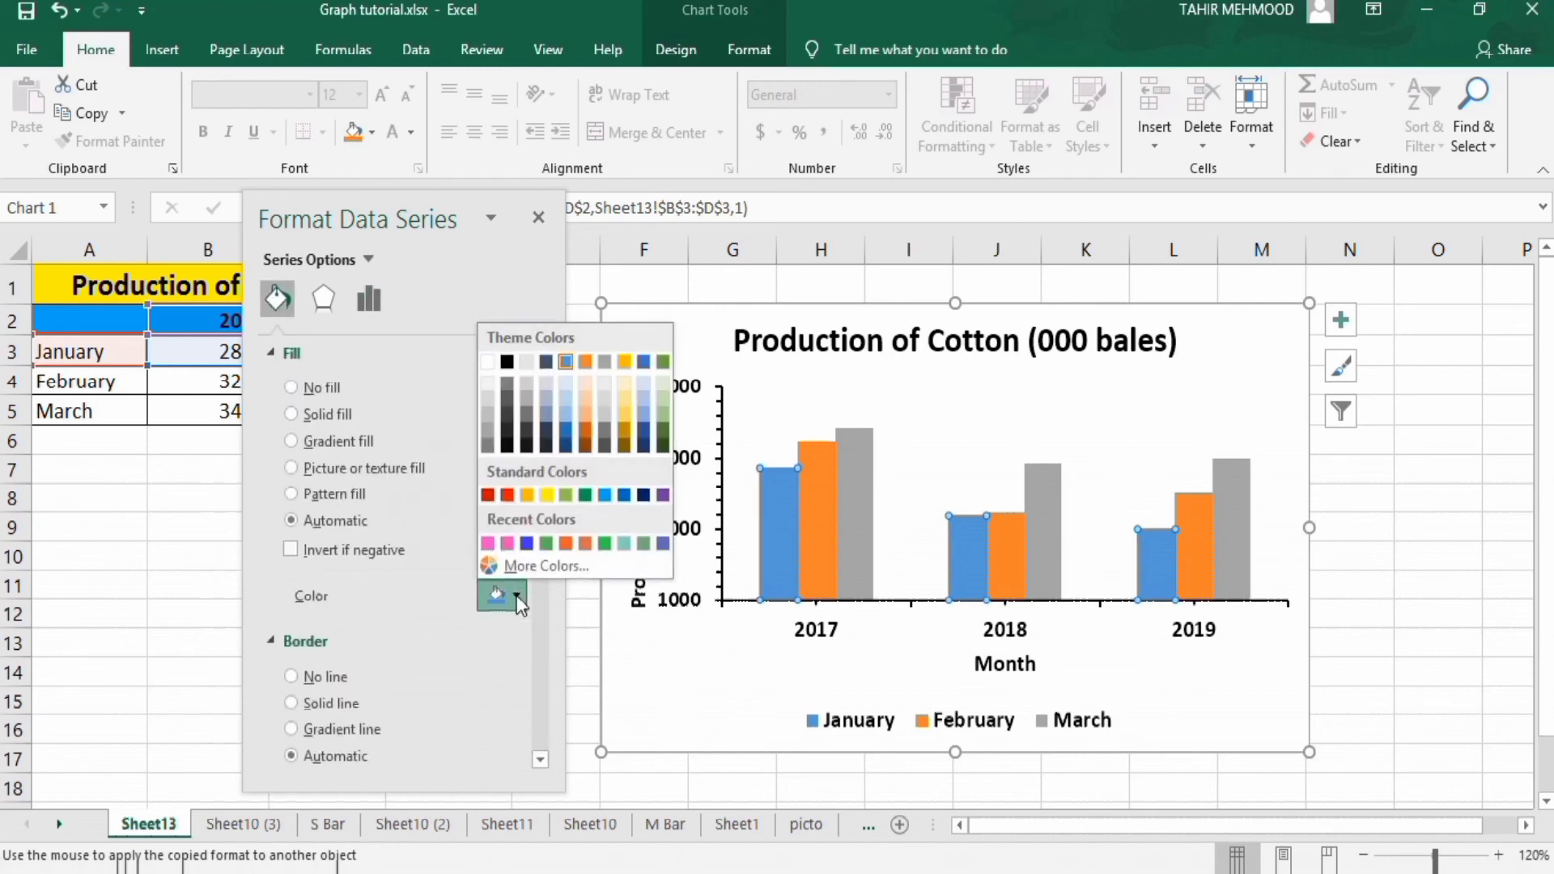
{"action": "left_click", "coordinate": [547, 543]}
Give the January columns a solid black border with a width of 1.5 pt
{"action": "left_click_drag", "start_coordinate": [536, 489], "coordinate": [539, 556]}
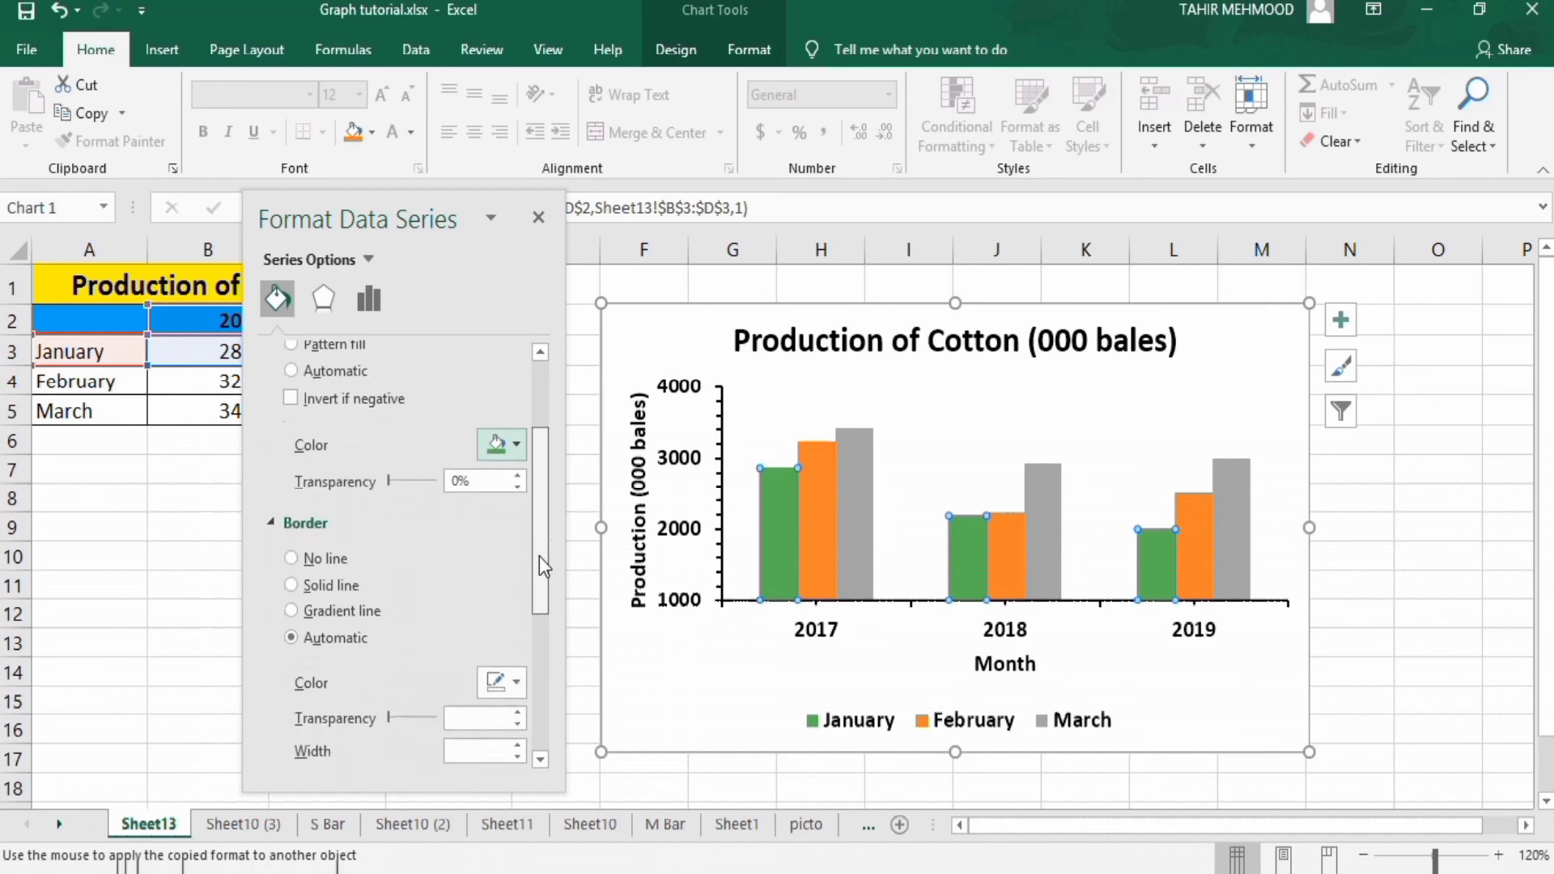
{"action": "left_click", "coordinate": [293, 586]}
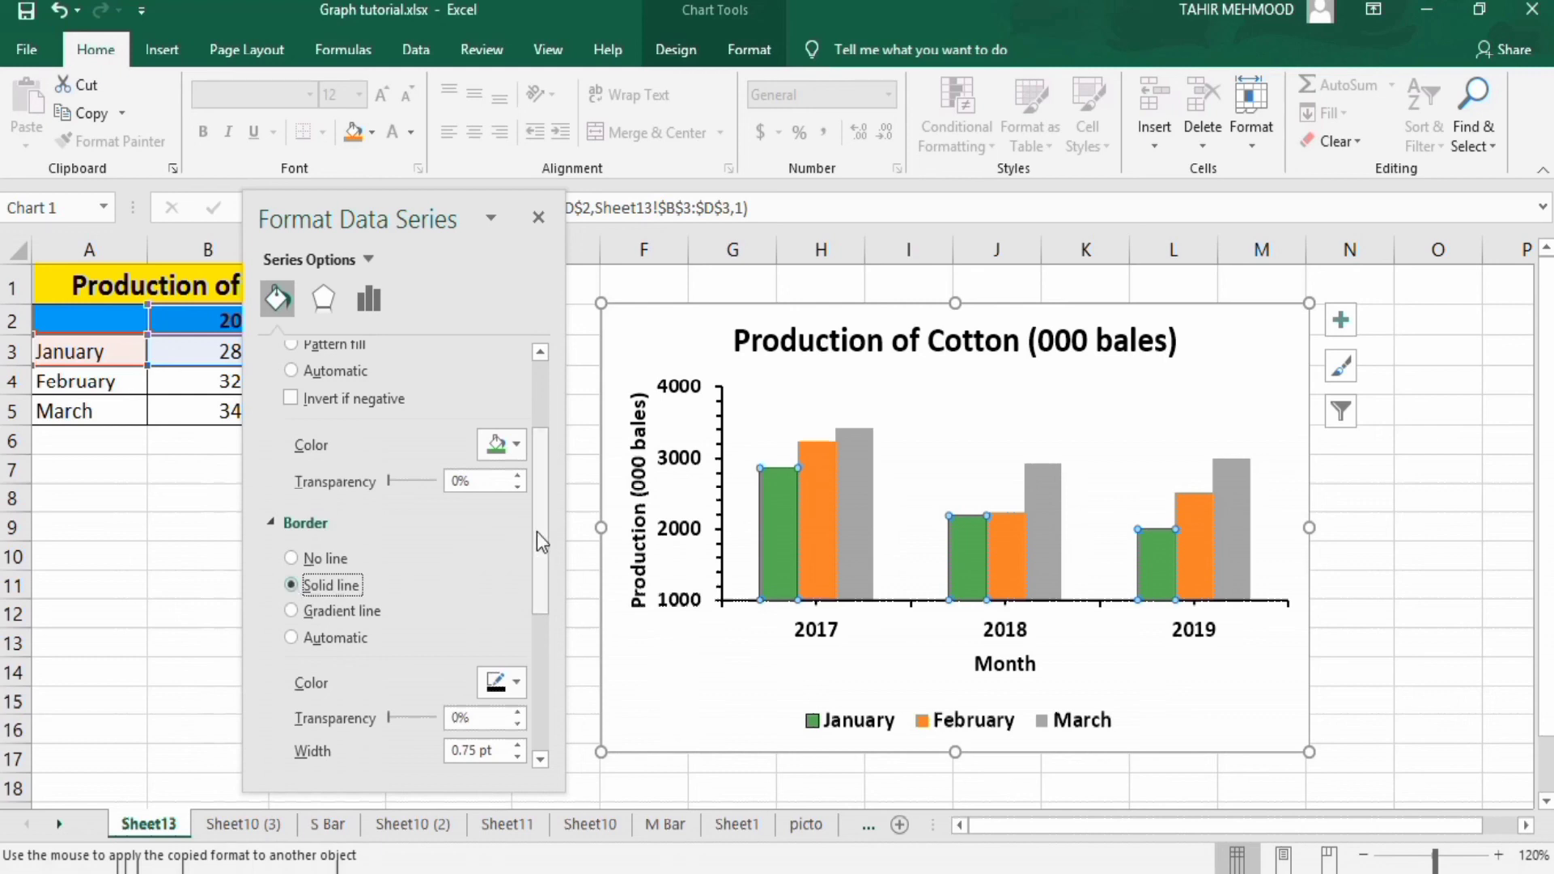
{"action": "scroll", "coordinate": [543, 566], "scroll_direction": "down", "scroll_amount": 1}
{"action": "scroll", "coordinate": [542, 567], "scroll_direction": "down", "scroll_amount": 3}
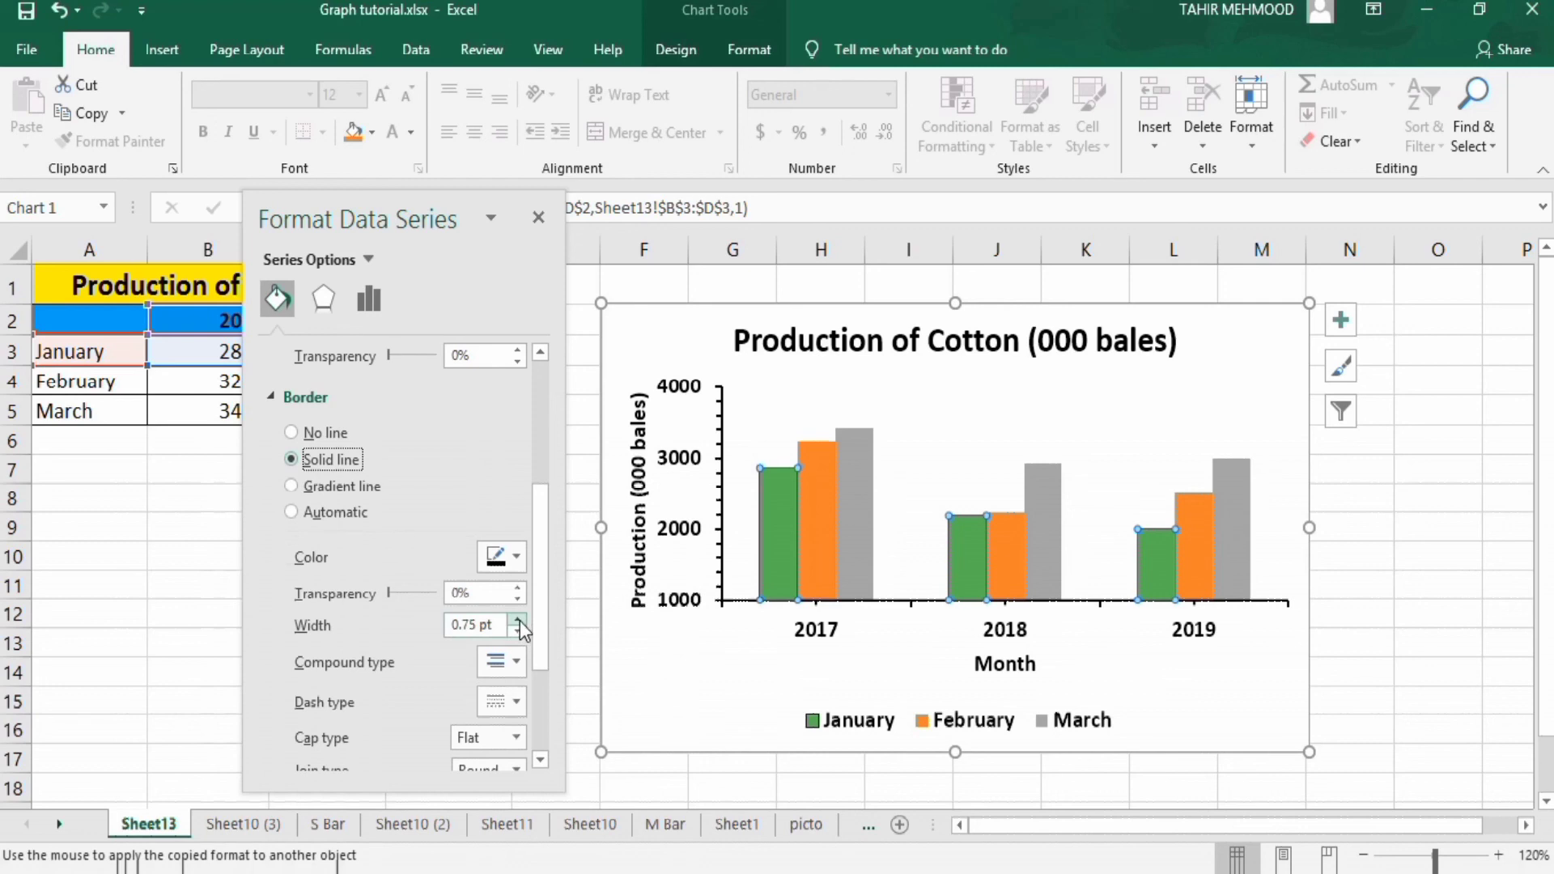
{"action": "left_click", "coordinate": [518, 619]}
{"action": "left_click", "coordinate": [518, 619]}
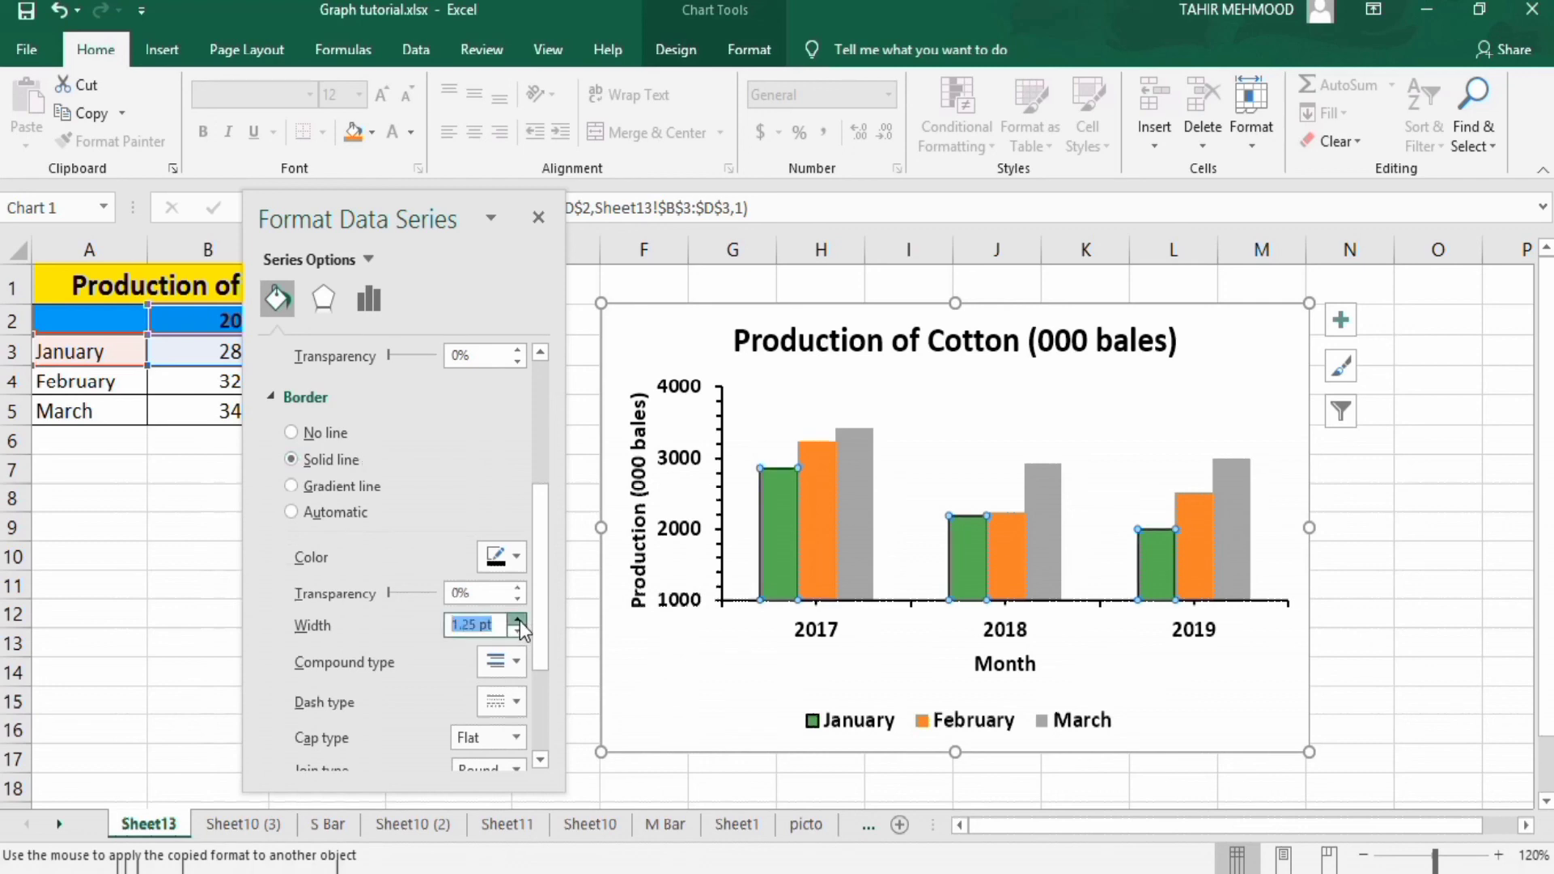
{"action": "left_click", "coordinate": [520, 620]}
Apply a solid fill to the February columns in the red-orange from the recent colors
{"action": "left_click", "coordinate": [818, 508]}
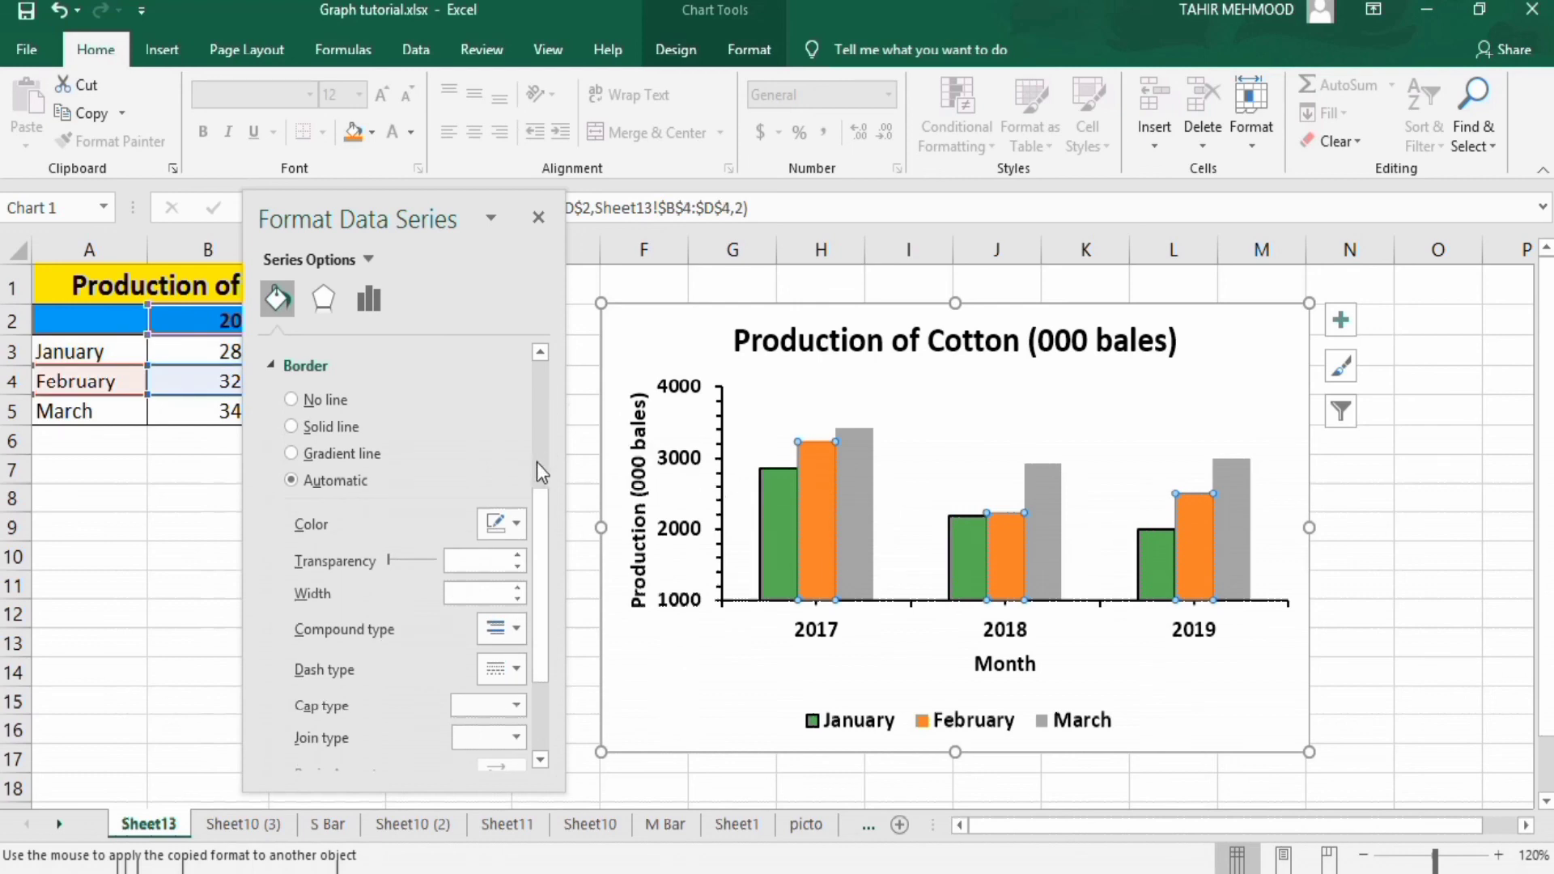
{"action": "left_click_drag", "start_coordinate": [541, 507], "coordinate": [541, 362]}
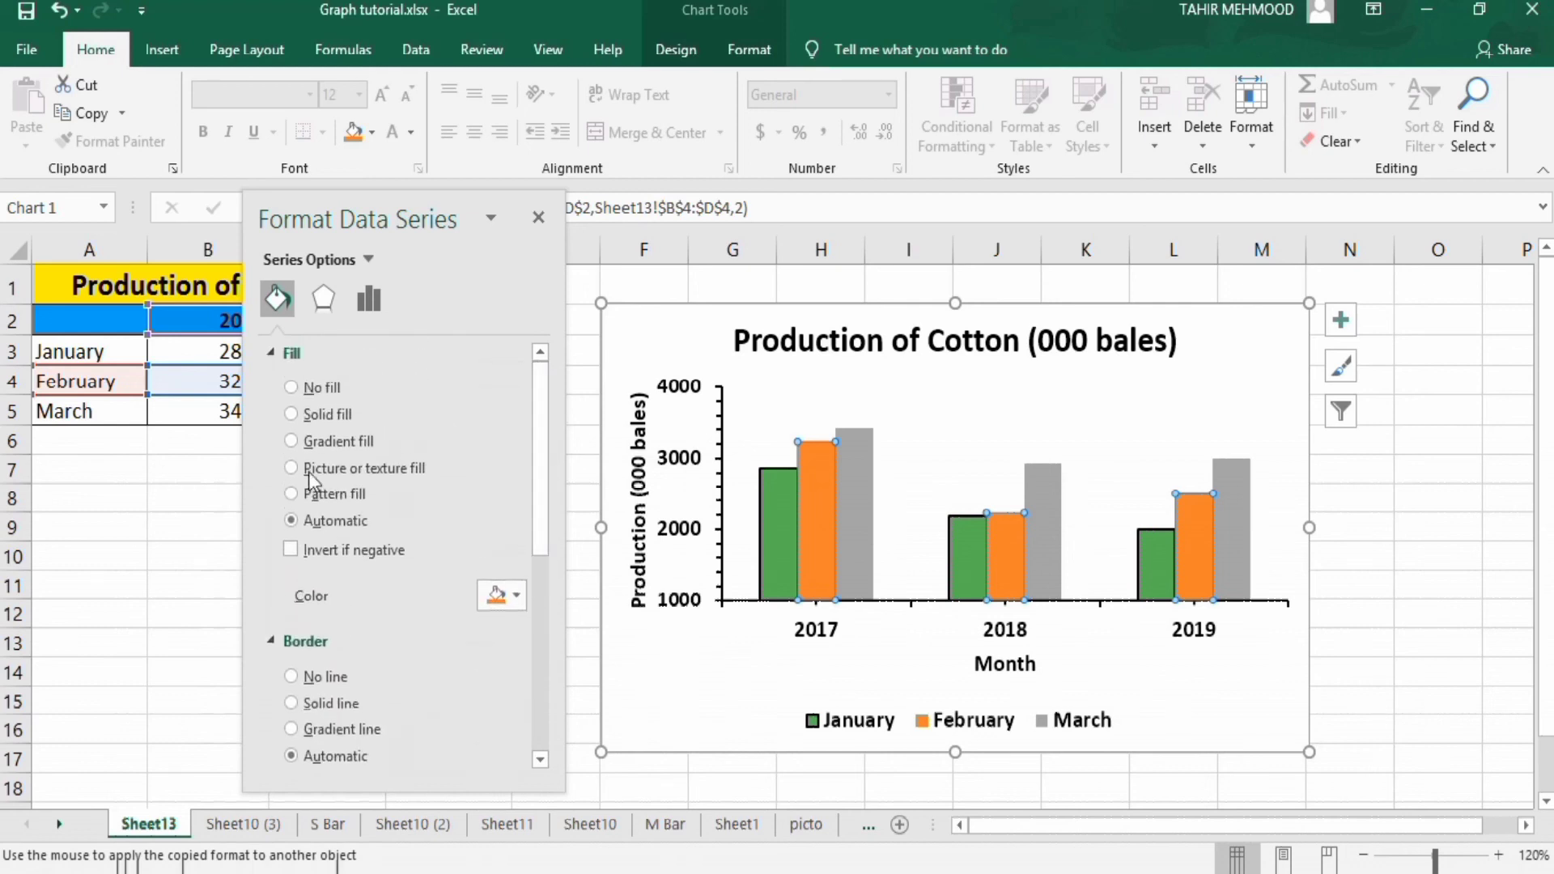
{"action": "left_click", "coordinate": [293, 413]}
{"action": "left_click", "coordinate": [517, 596]}
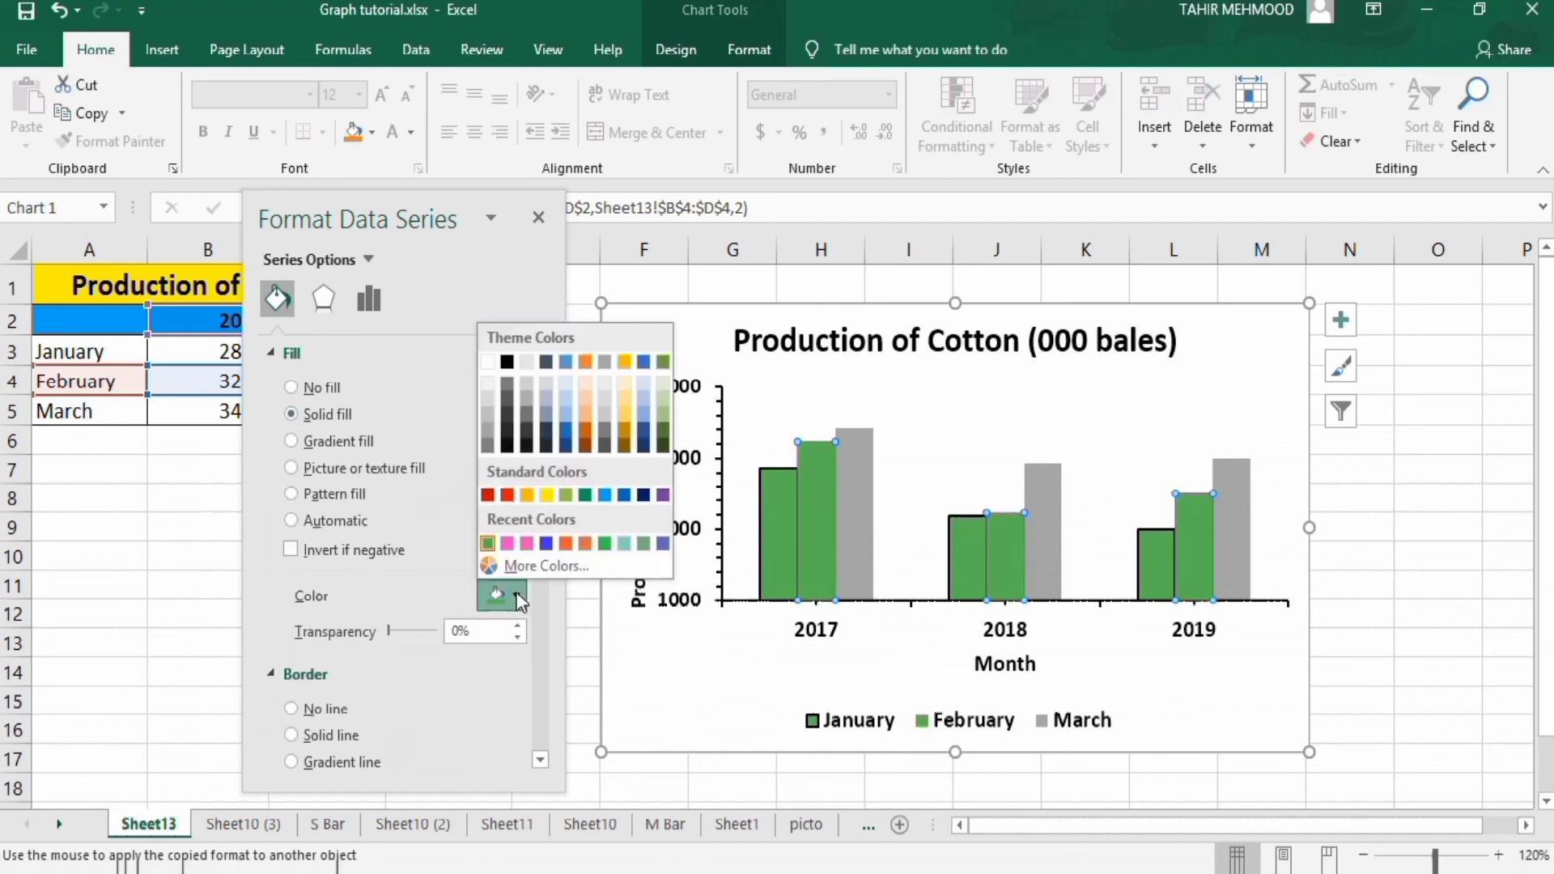
{"action": "left_click", "coordinate": [565, 544]}
Give the February columns a solid black border with a width of 1.5 pt
{"action": "left_click_drag", "start_coordinate": [538, 492], "coordinate": [538, 584]}
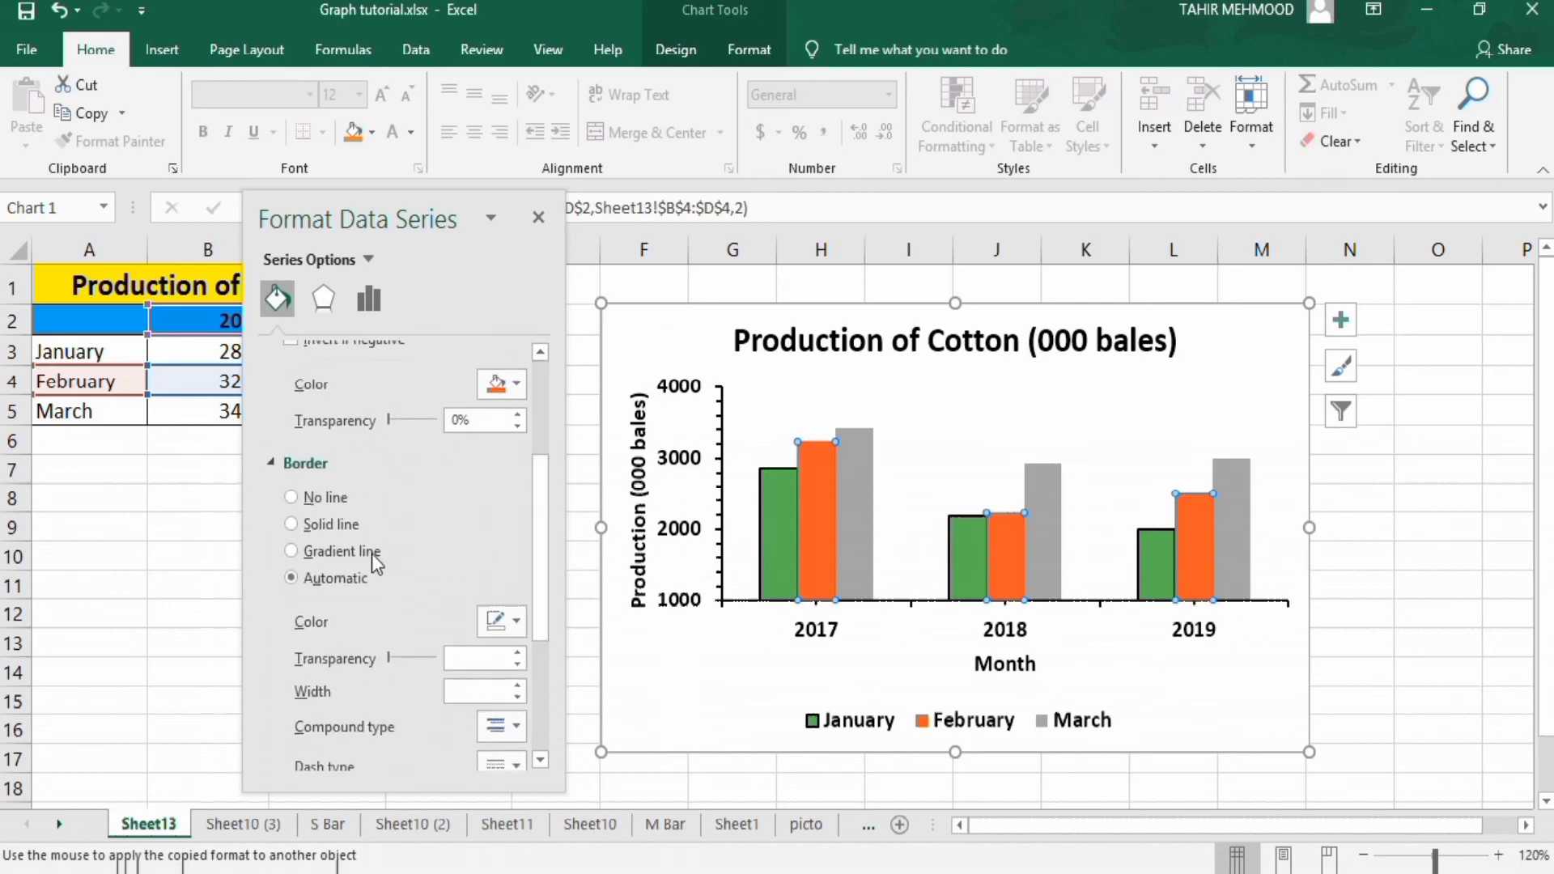
{"action": "left_click", "coordinate": [291, 524]}
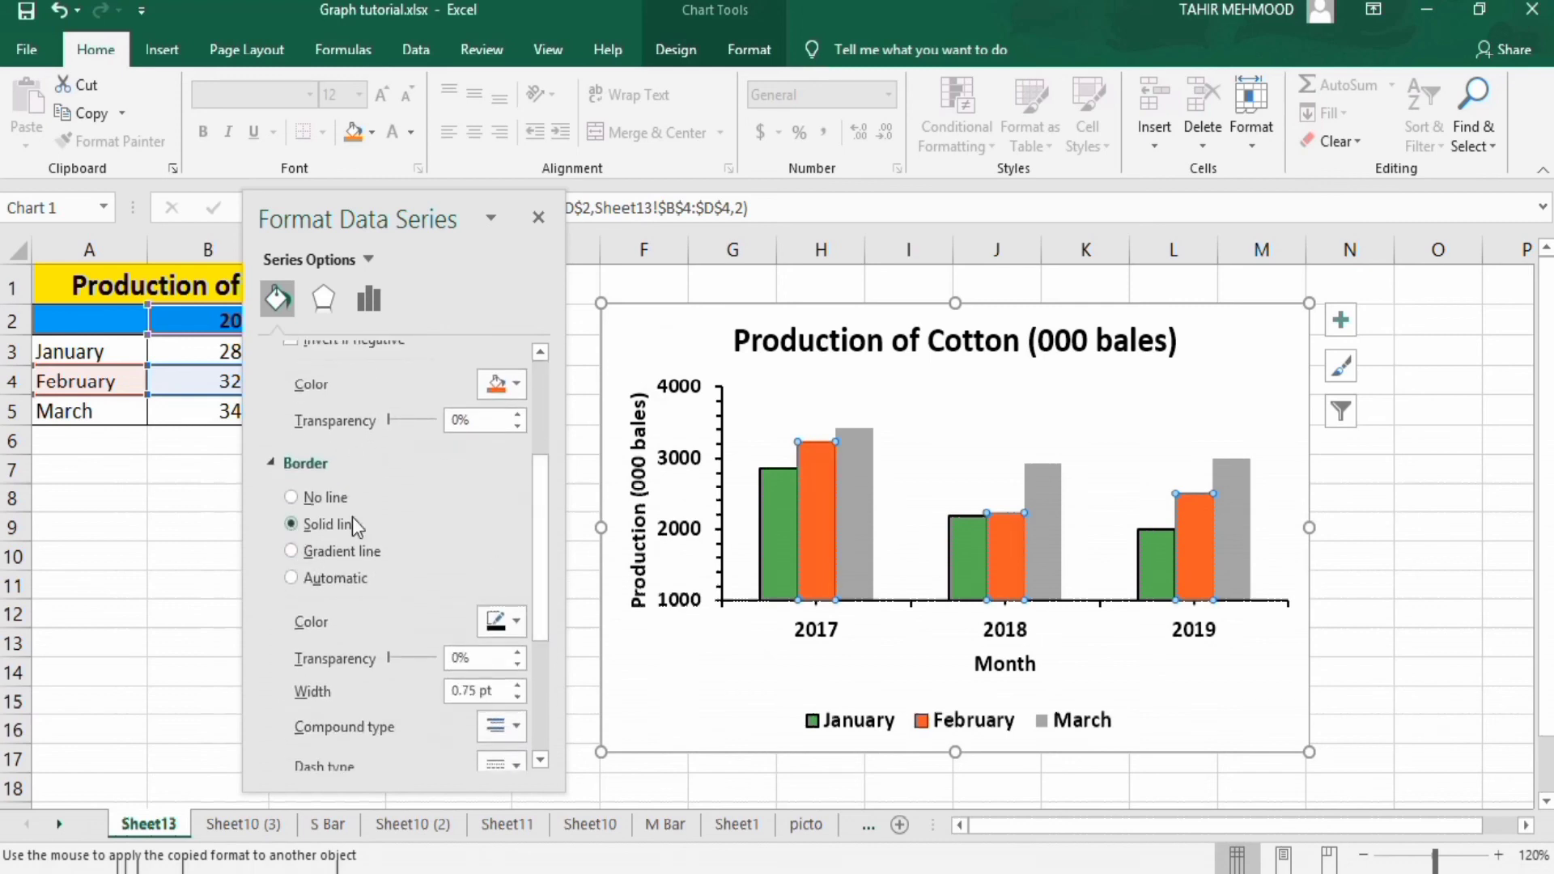
{"action": "left_click", "coordinate": [520, 686]}
{"action": "left_click", "coordinate": [519, 686]}
{"action": "left_click", "coordinate": [519, 686]}
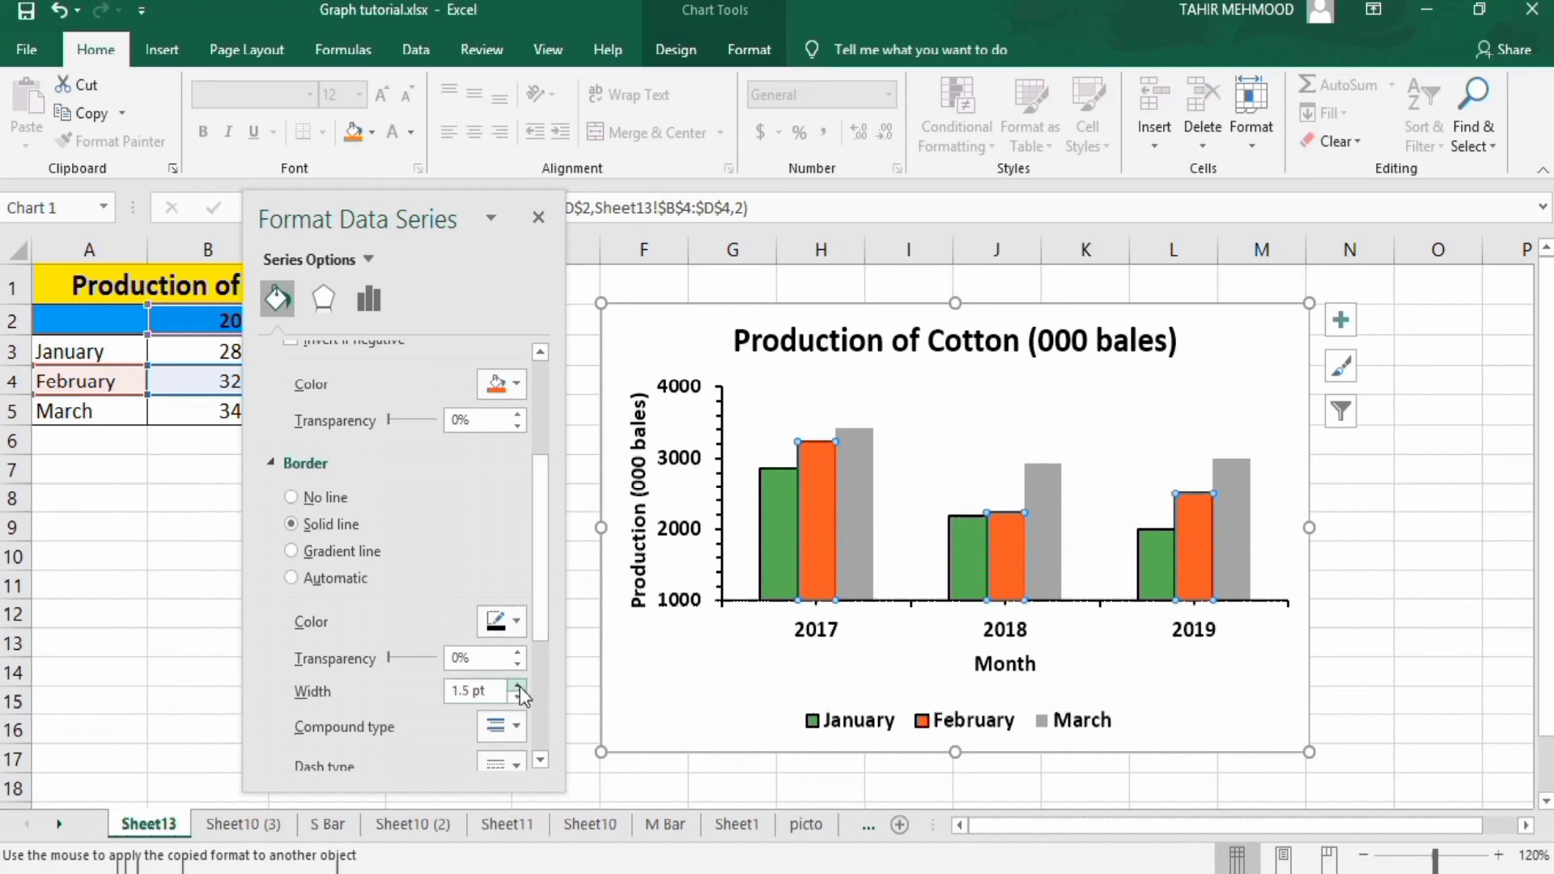
Apply a solid fill to the March columns in the blue from the recent colors
{"action": "left_click", "coordinate": [858, 521]}
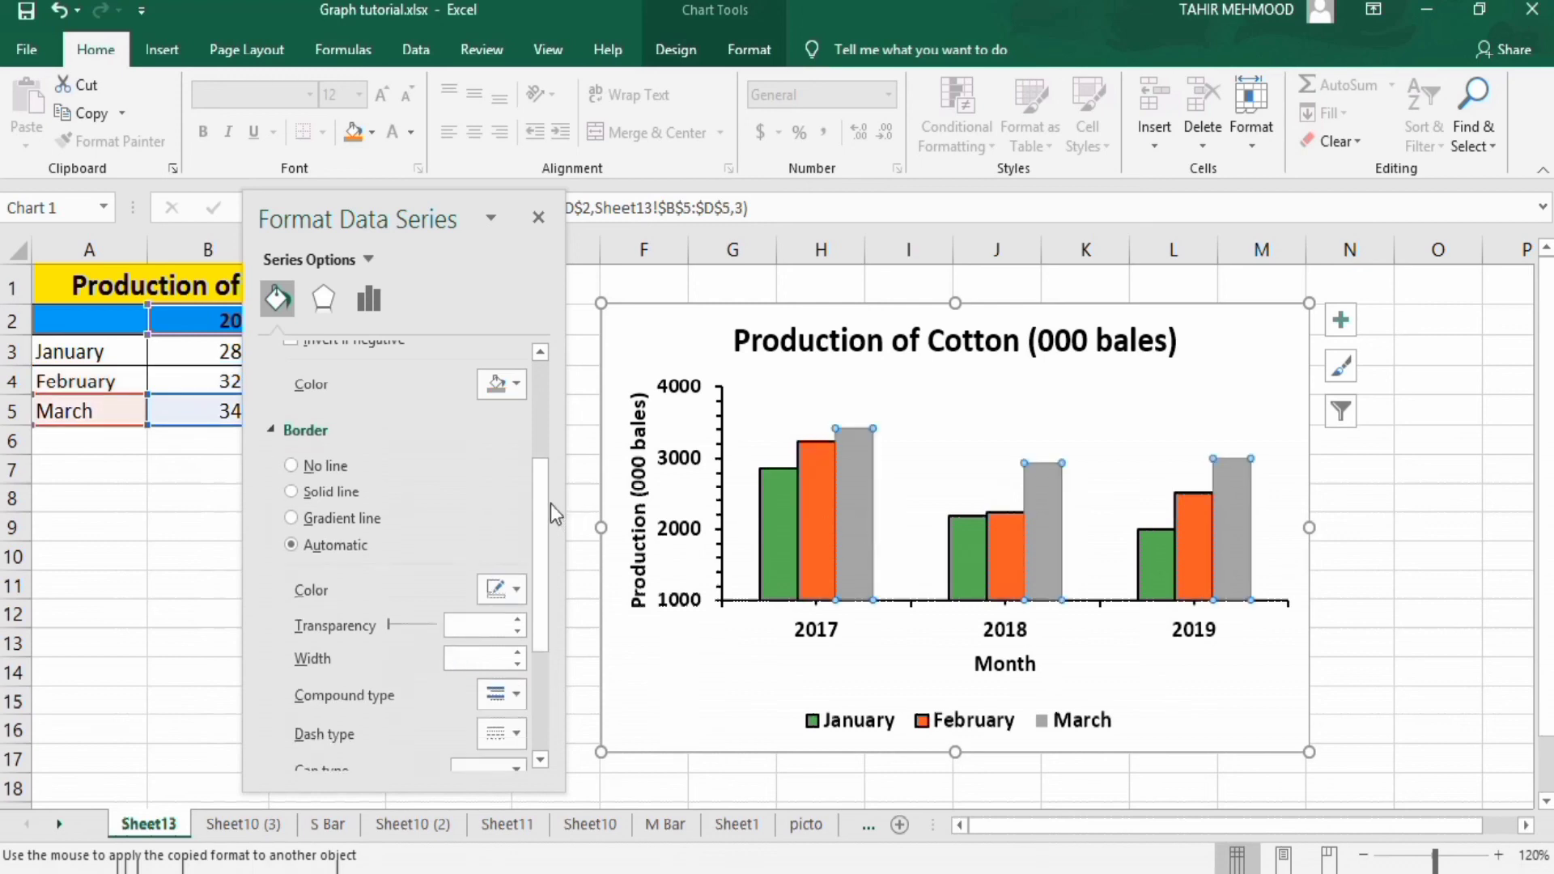
{"action": "left_click_drag", "start_coordinate": [542, 488], "coordinate": [549, 407]}
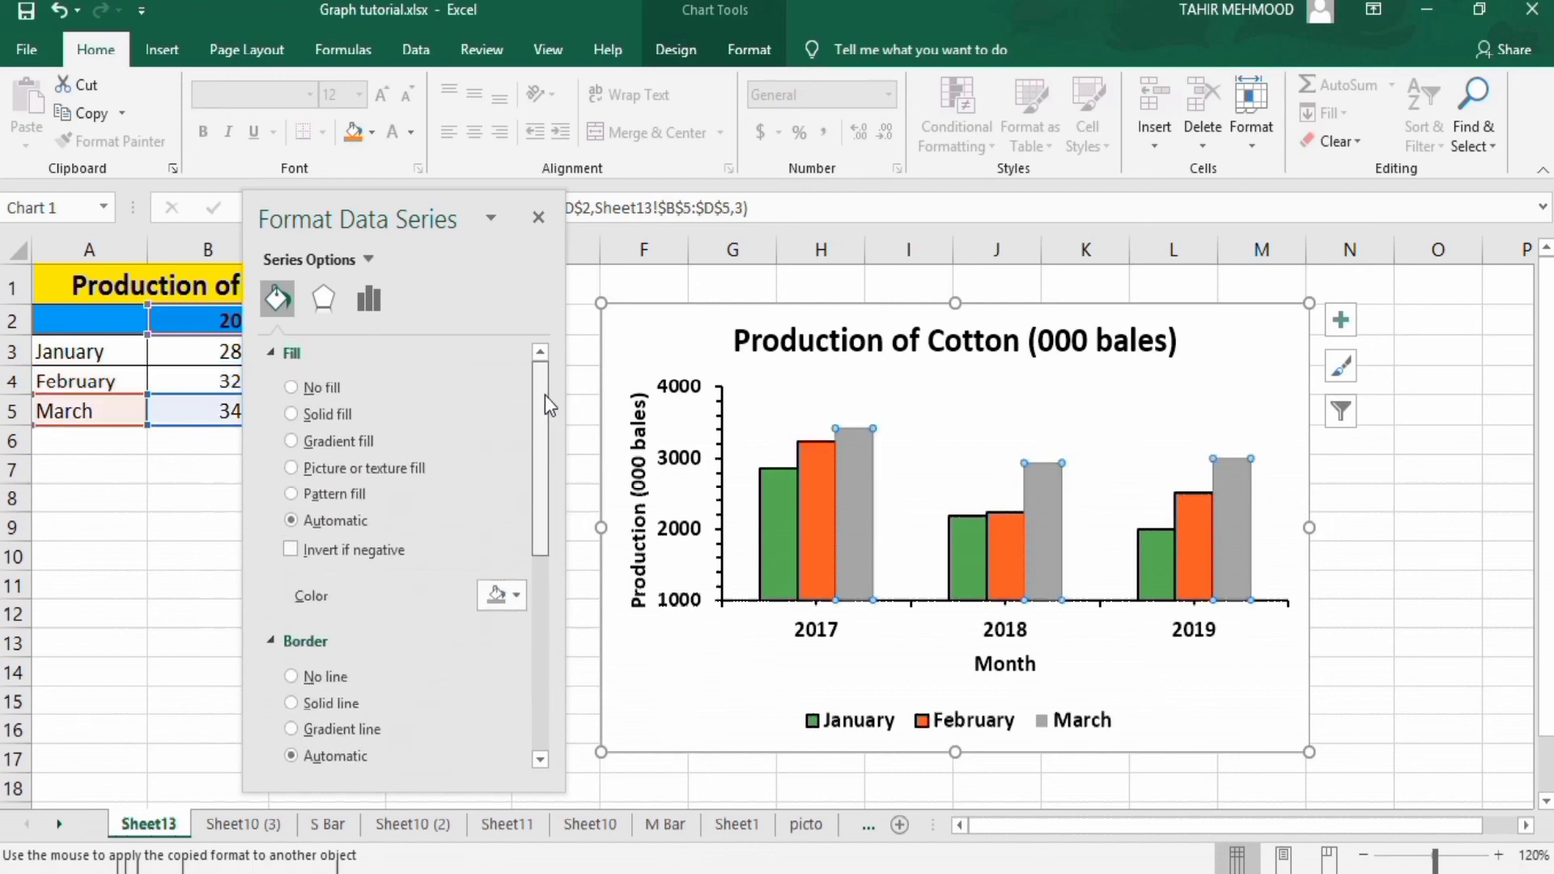
{"action": "left_click", "coordinate": [291, 414]}
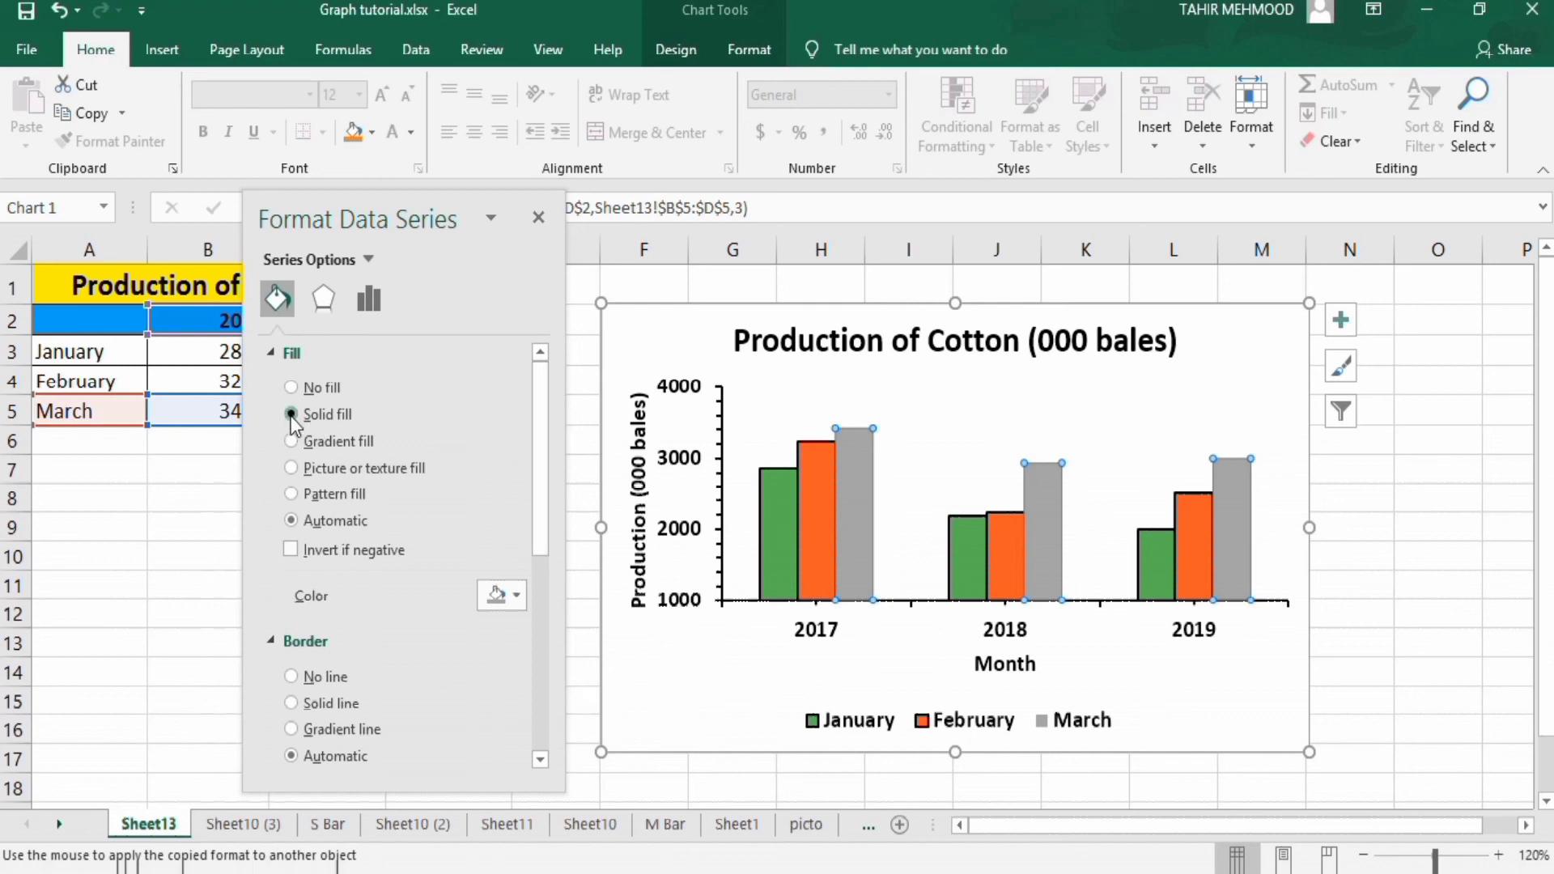
{"action": "left_click", "coordinate": [517, 596]}
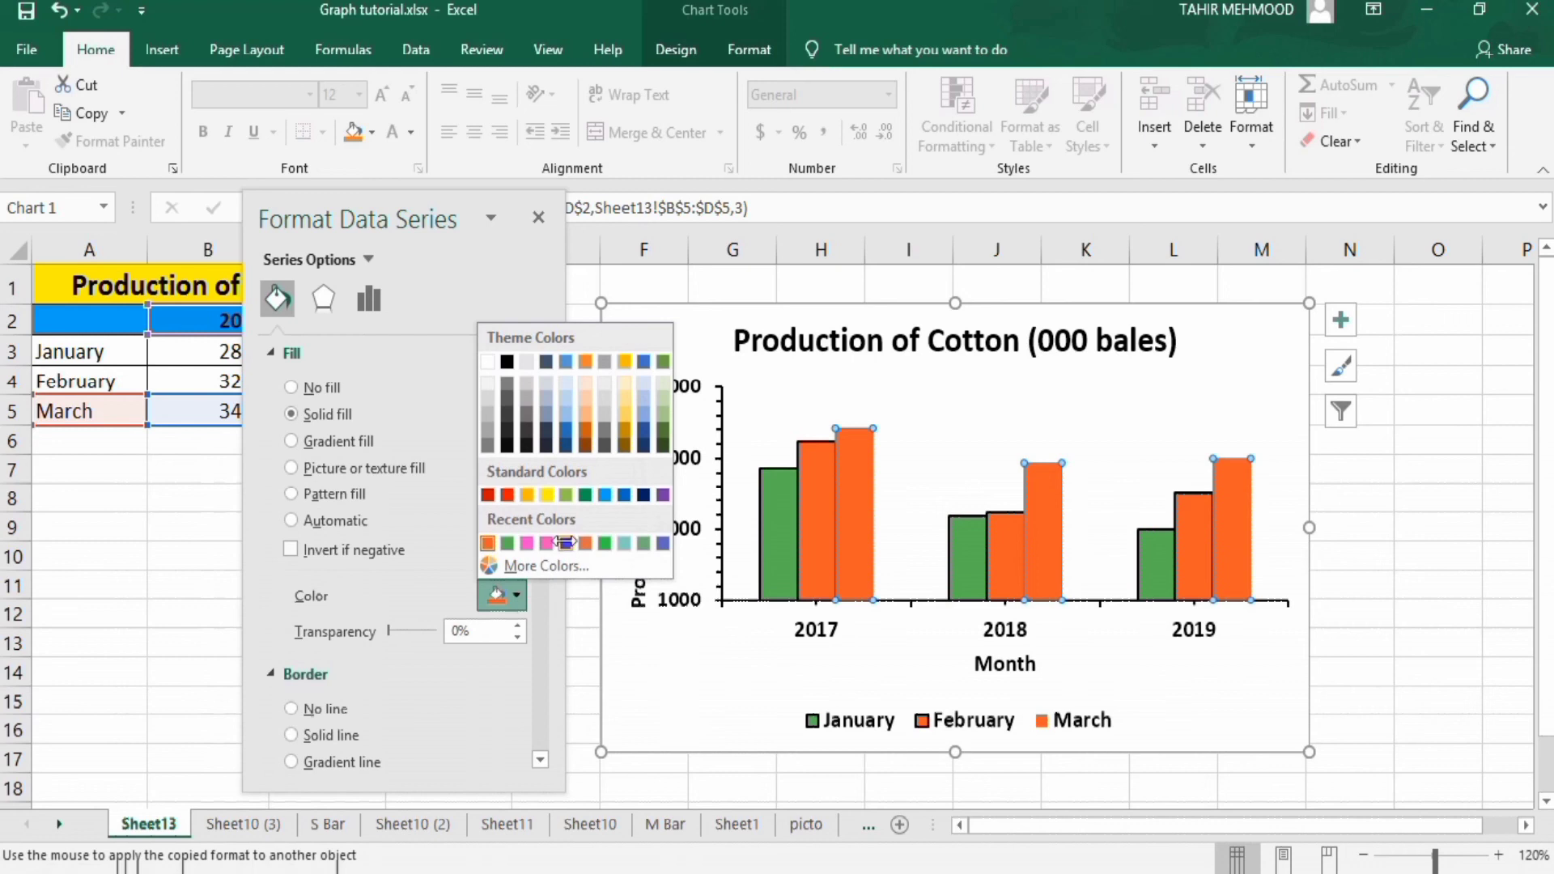
{"action": "left_click", "coordinate": [565, 543]}
Give the March columns a solid black border 1.5 pt wide, and finish formatting by deselecting the chart
{"action": "left_click_drag", "start_coordinate": [541, 551], "coordinate": [542, 616]}
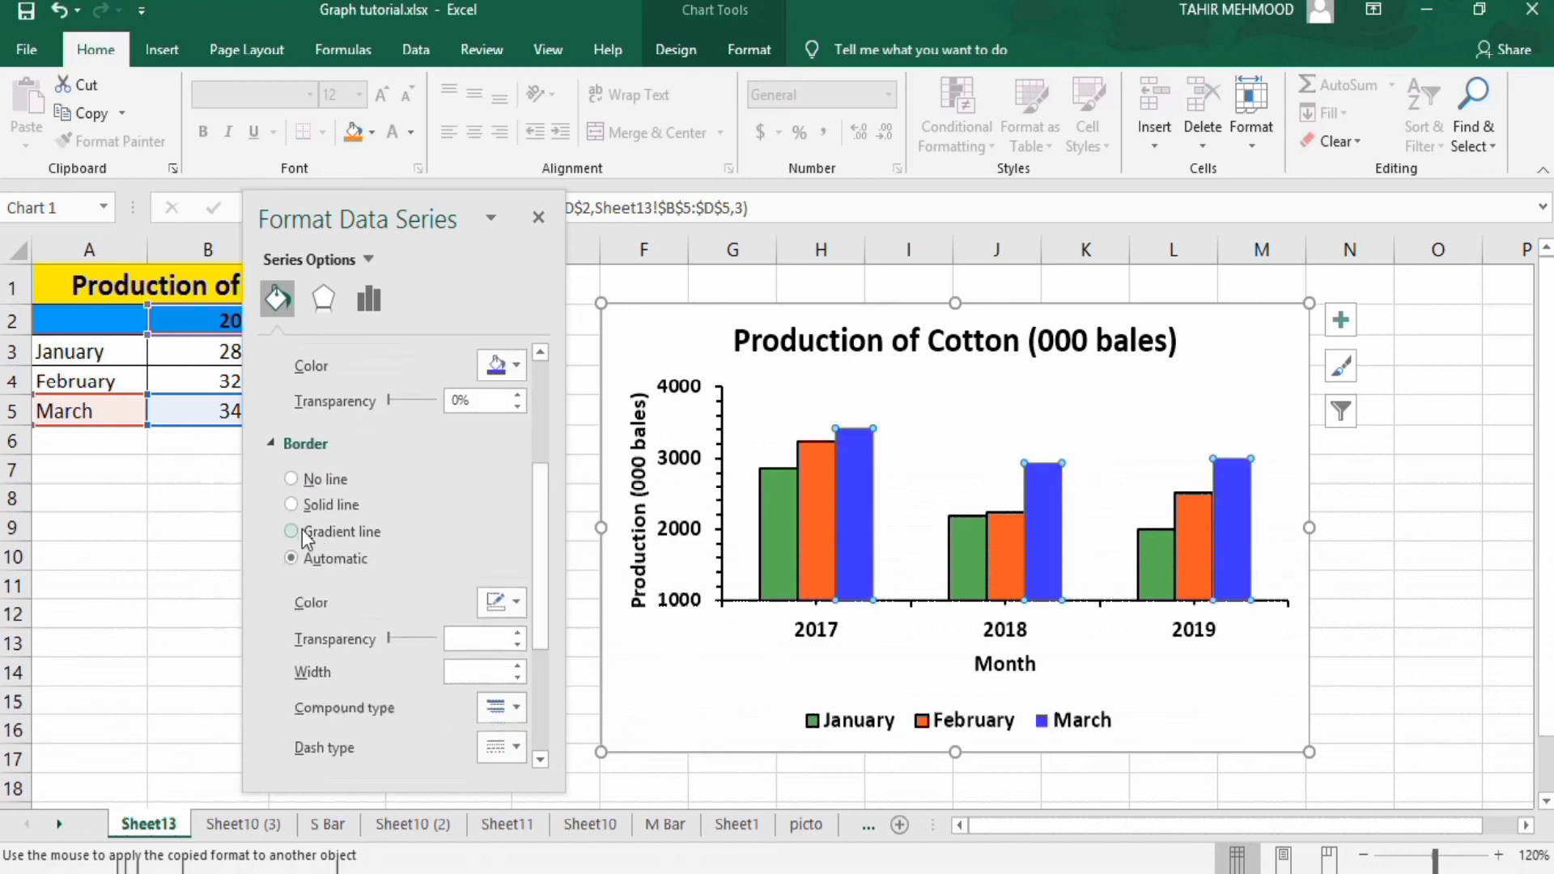
{"action": "left_click", "coordinate": [292, 505]}
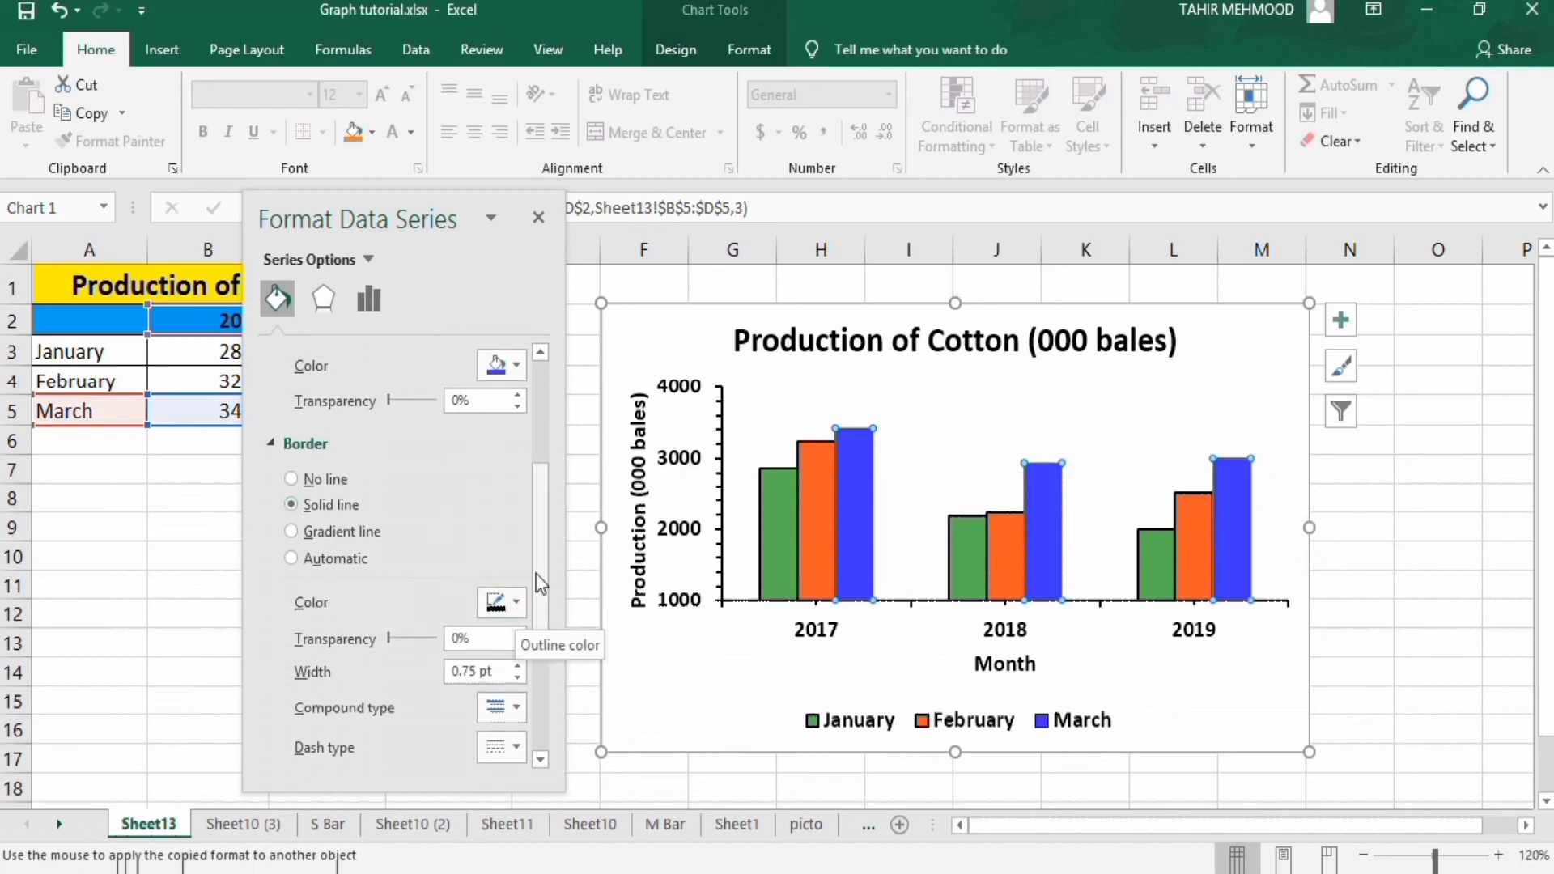
{"action": "left_click_drag", "start_coordinate": [539, 563], "coordinate": [541, 614]}
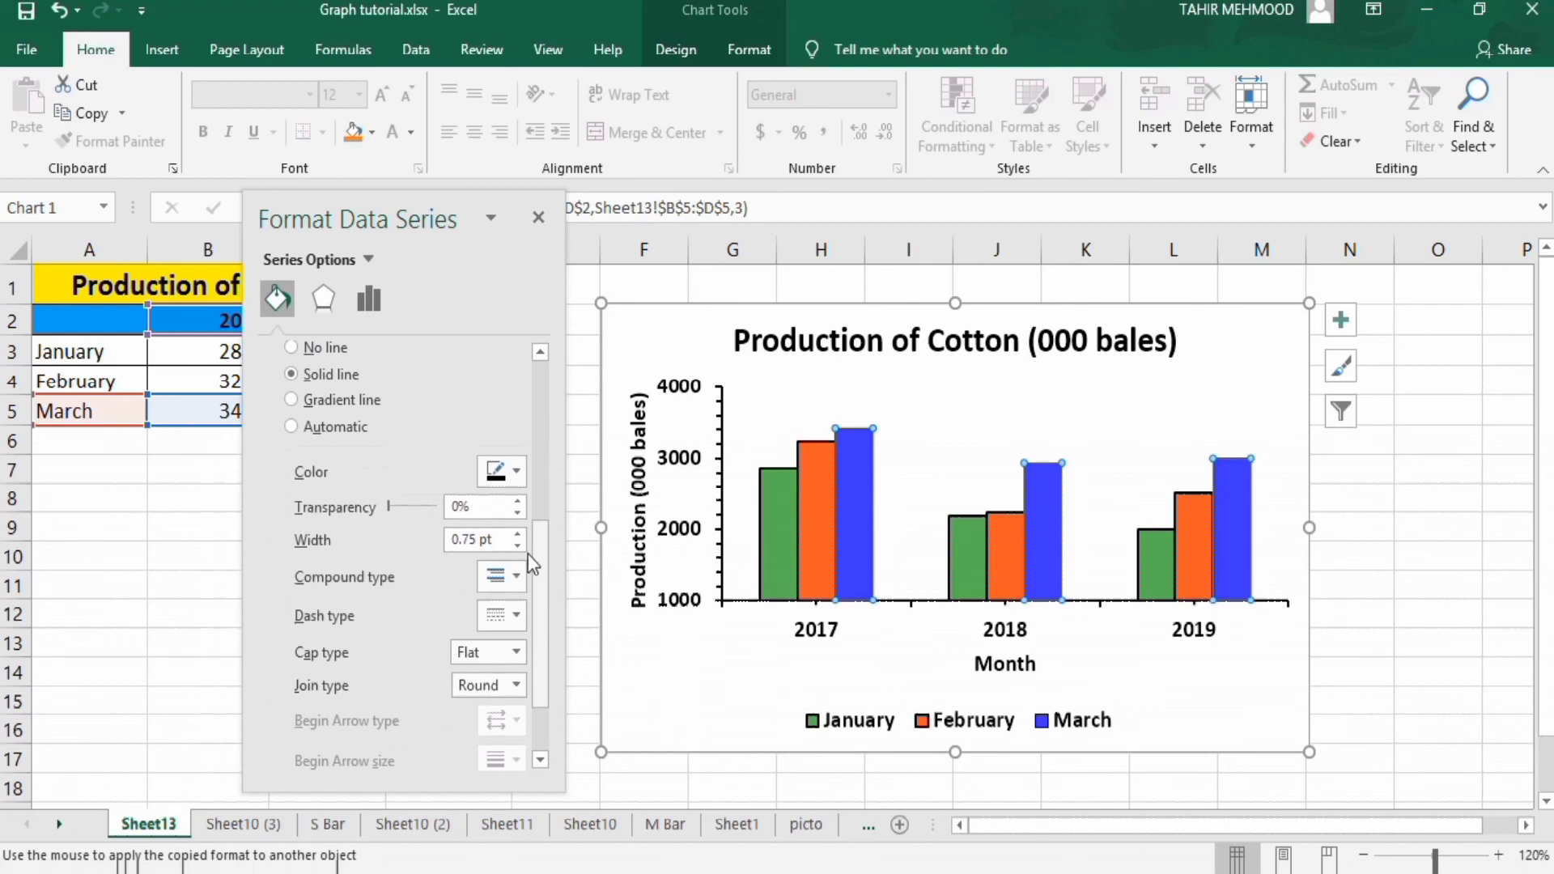
{"action": "left_click", "coordinate": [518, 532]}
{"action": "left_click", "coordinate": [518, 533]}
{"action": "left_click", "coordinate": [518, 532]}
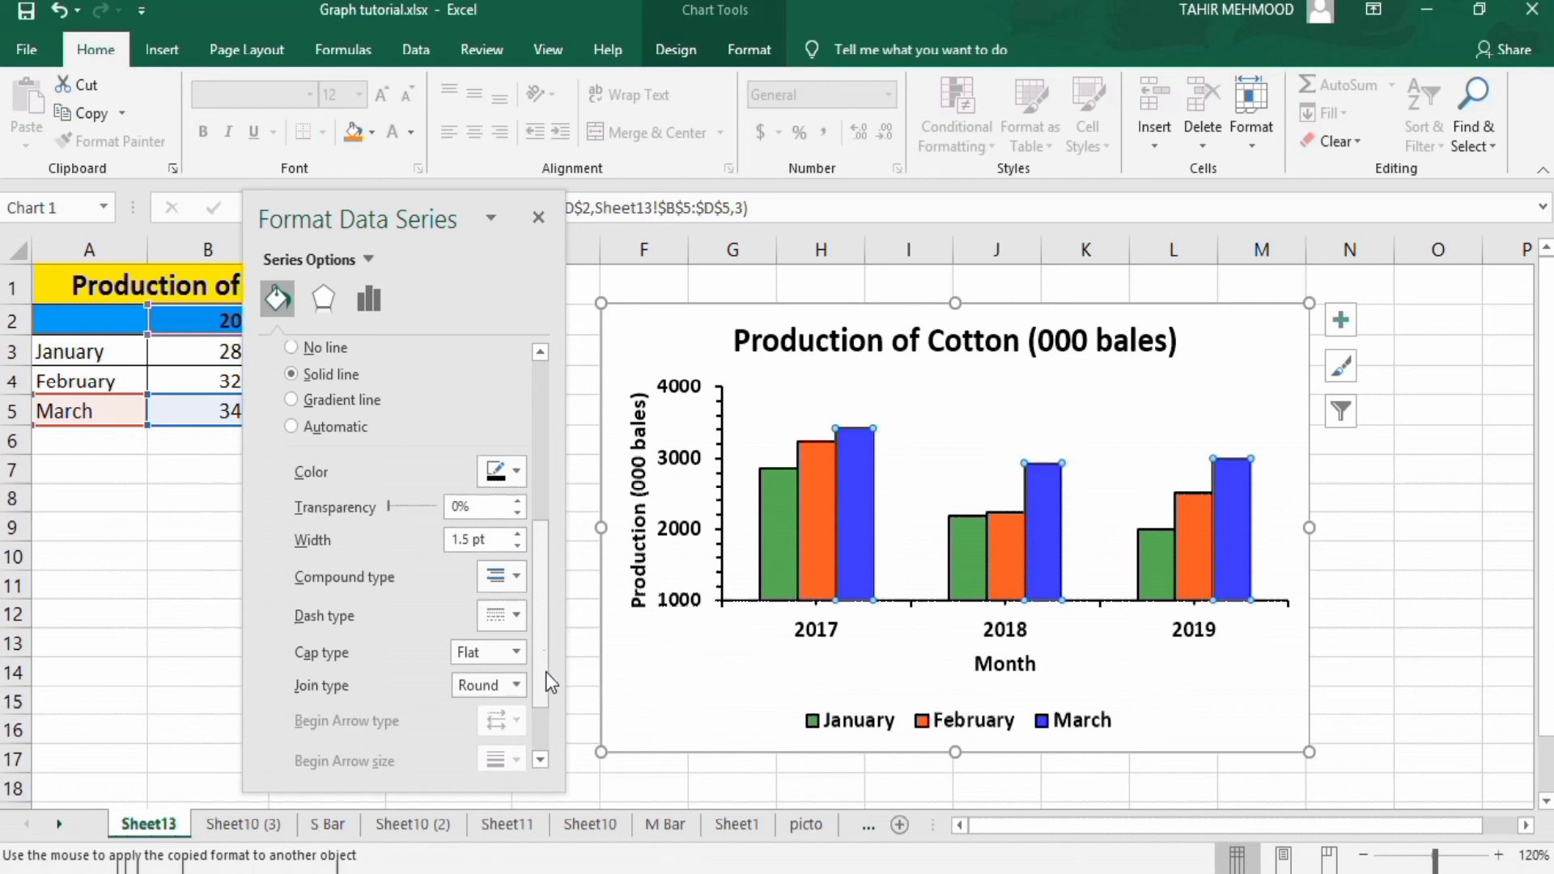
{"action": "left_click", "coordinate": [539, 218]}
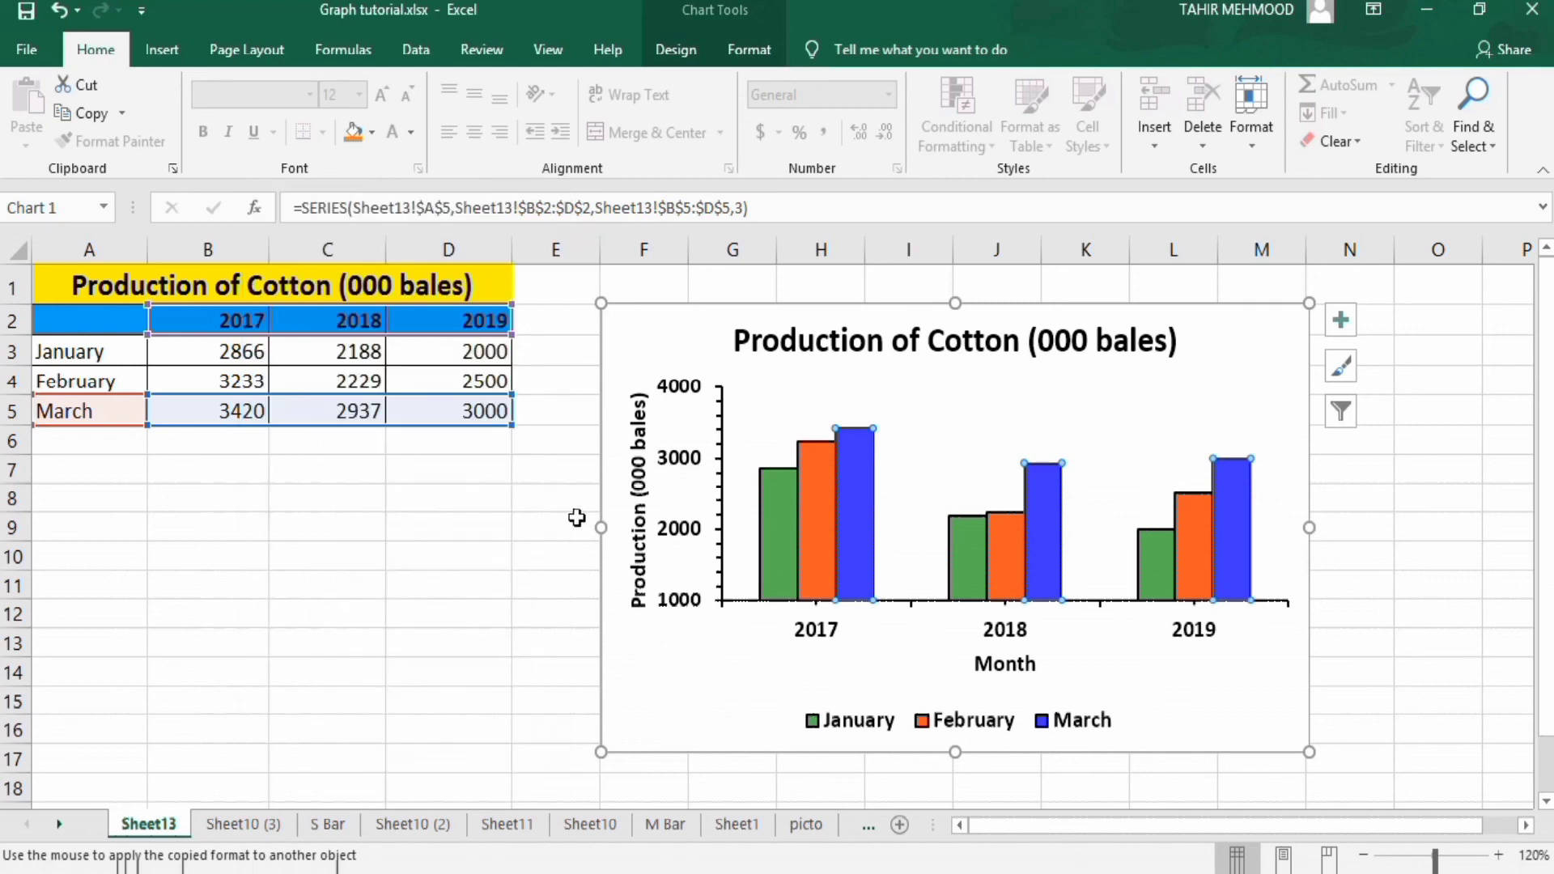
{"action": "left_click", "coordinate": [576, 518]}
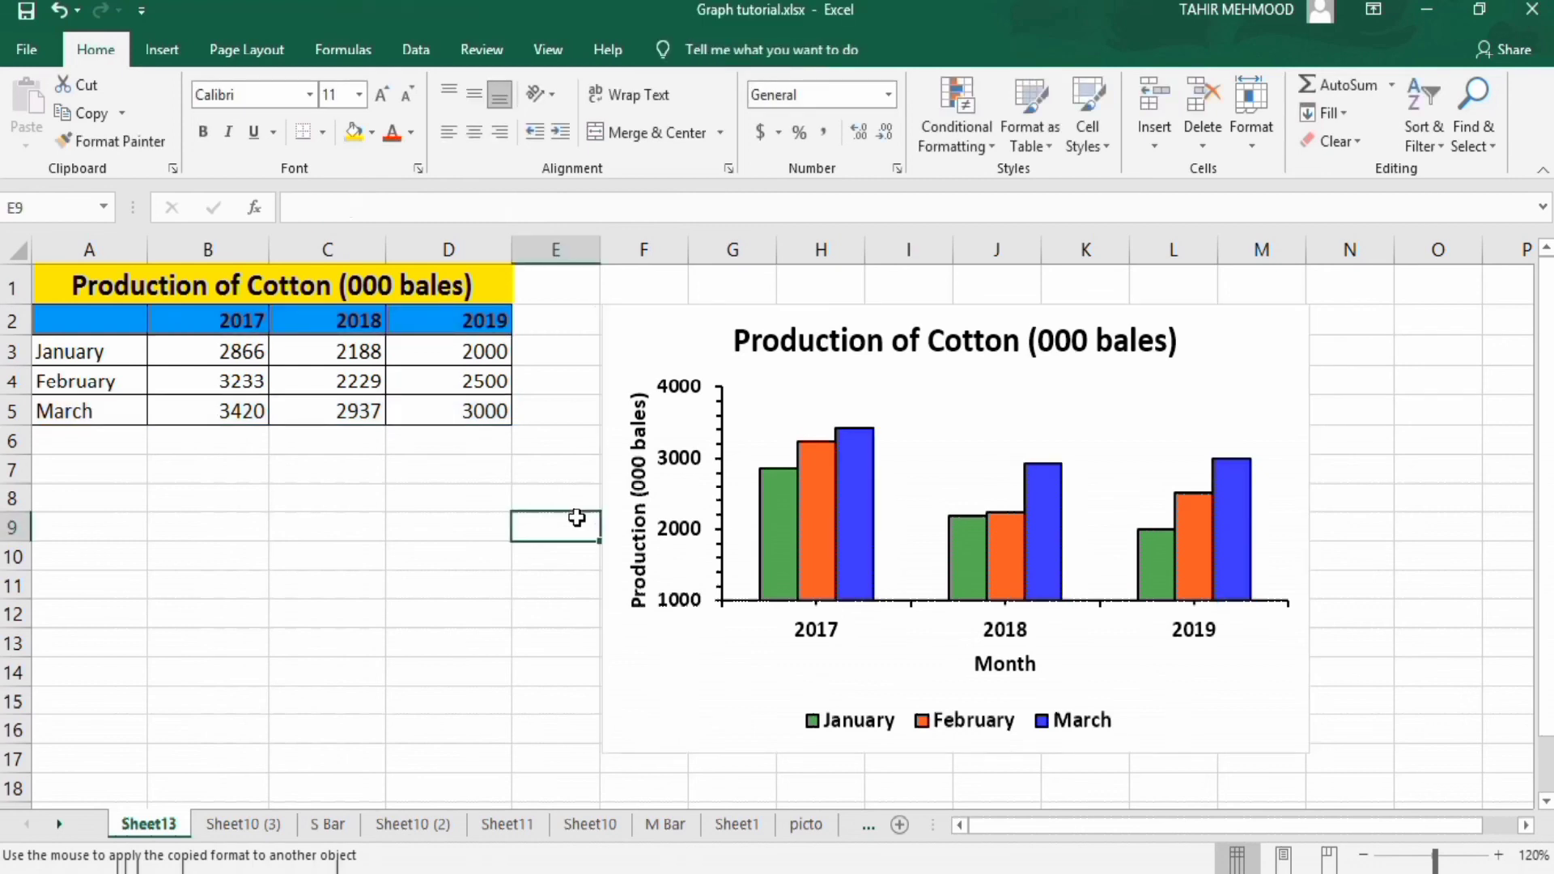